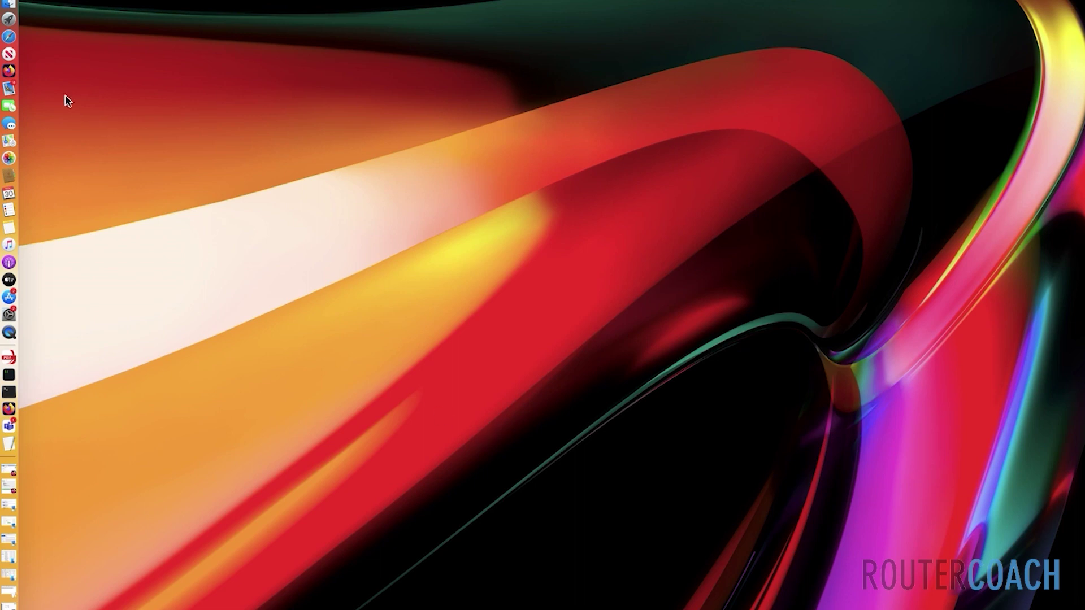
Launch Firefox to show the EVE-NG lab with the Win, vMX and vSRX nodes
{"action": "left_click", "coordinate": [9, 71]}
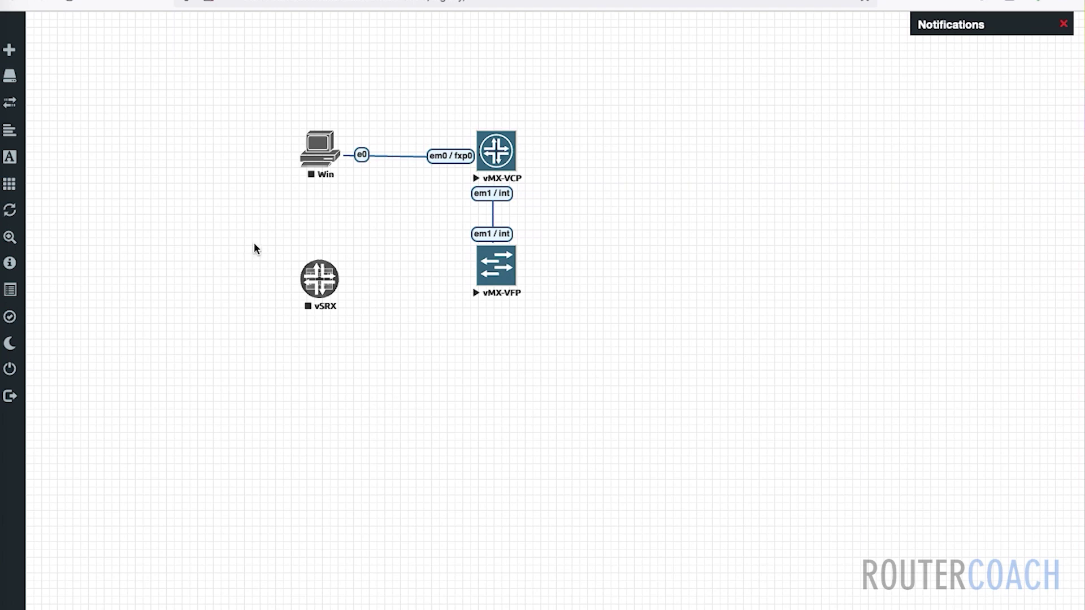
Select the vSRX node and start it from its context menu
{"action": "left_click_drag", "start_coordinate": [253, 248], "coordinate": [427, 342]}
{"action": "left_click", "coordinate": [320, 279]}
{"action": "left_click_drag", "start_coordinate": [266, 244], "coordinate": [351, 319]}
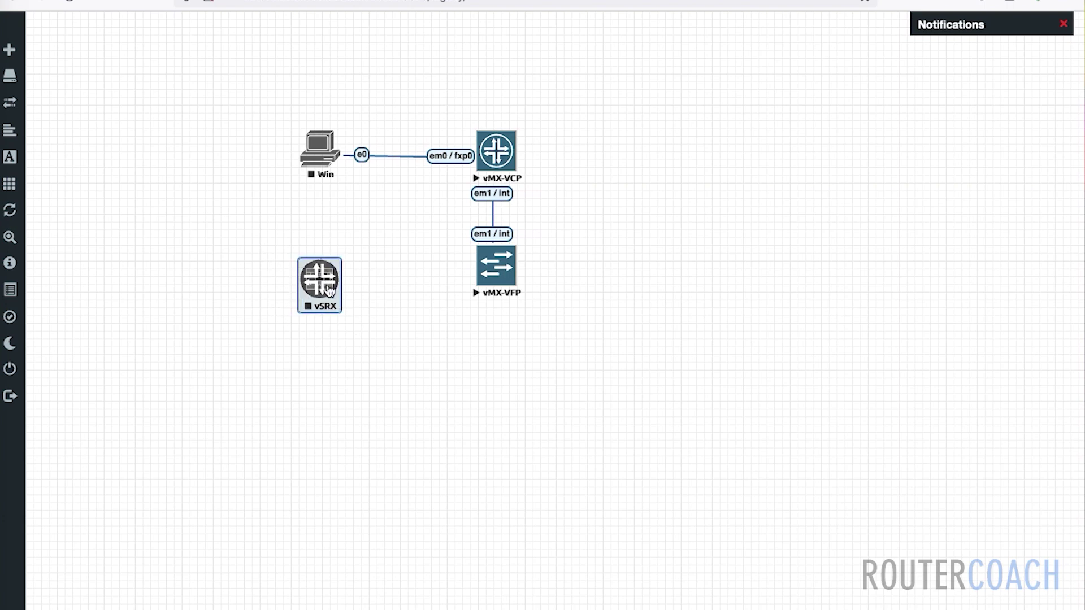
{"action": "right_click", "coordinate": [329, 290]}
{"action": "left_click", "coordinate": [379, 308]}
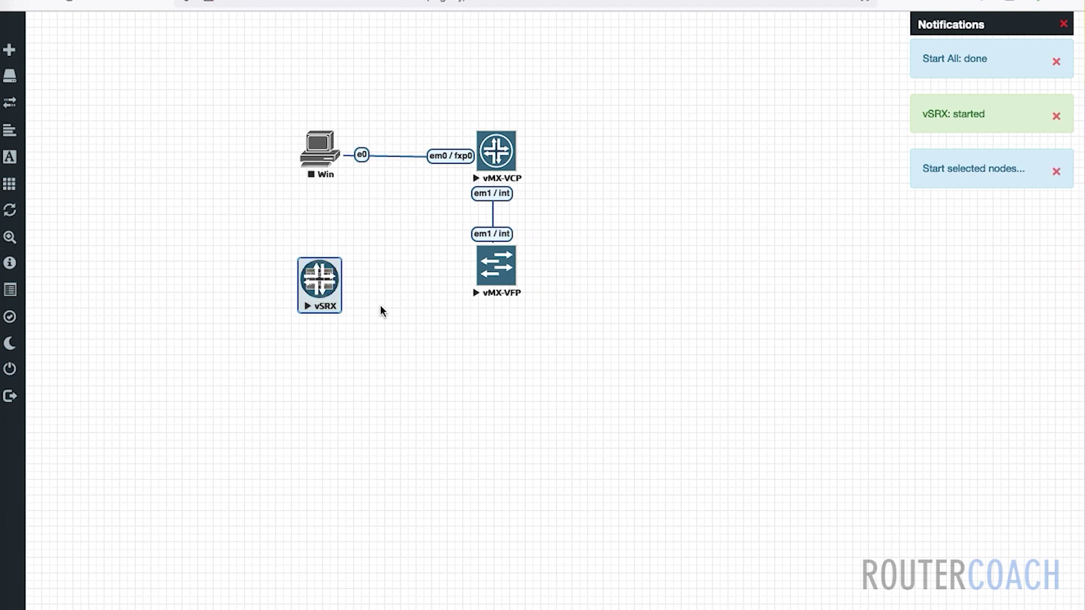
Stop vSRX, then link Win e1 to vSRX ge-0/0/0 and save the connection
{"action": "left_click", "coordinate": [326, 292]}
{"action": "right_click", "coordinate": [326, 292]}
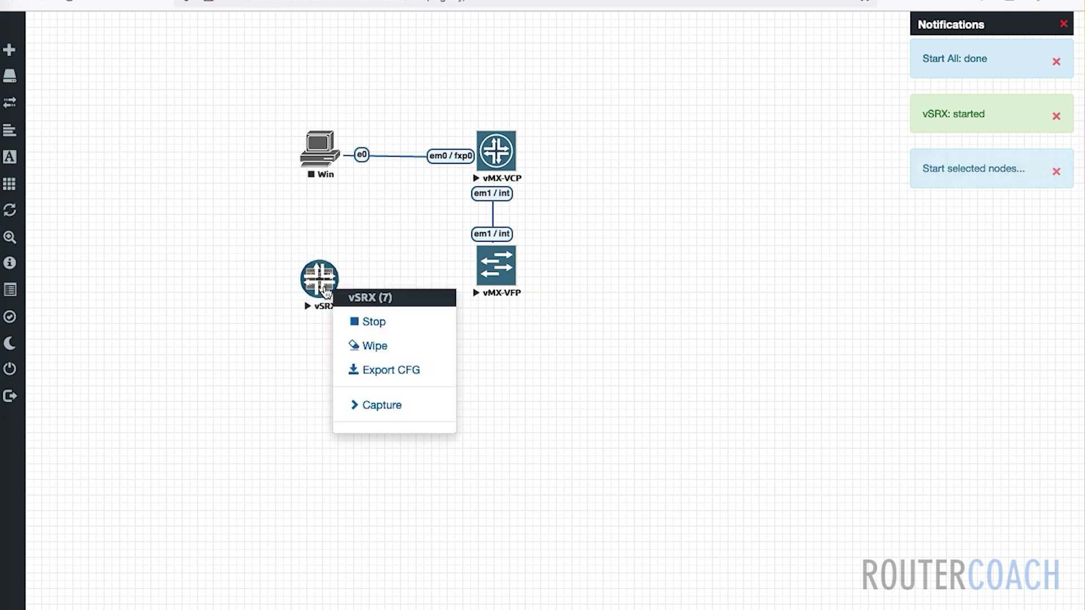
{"action": "left_click", "coordinate": [364, 326]}
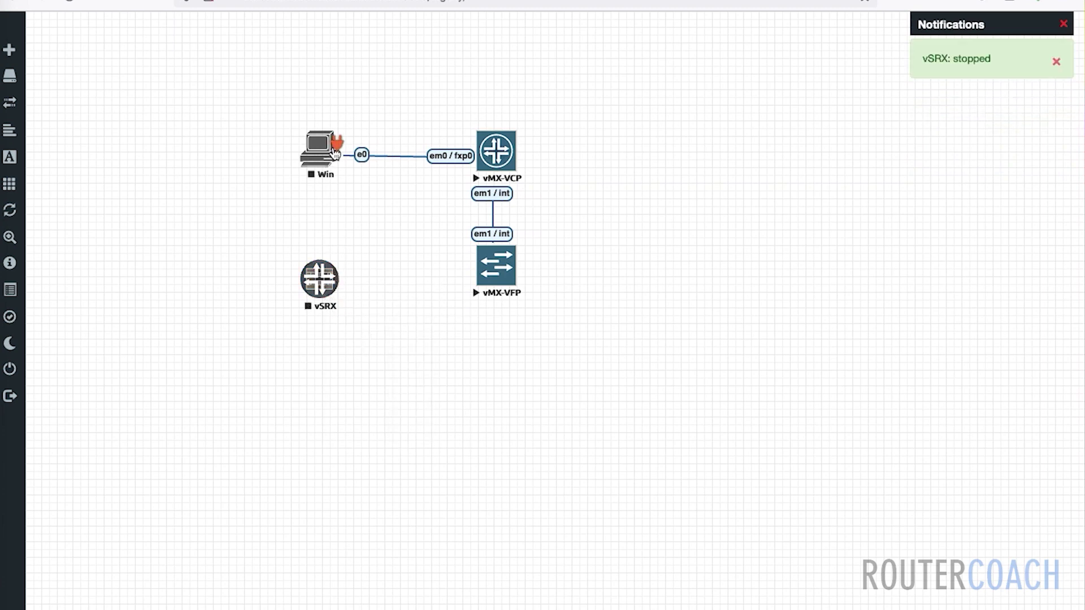
{"action": "left_click_drag", "start_coordinate": [337, 145], "coordinate": [319, 279]}
{"action": "left_click", "coordinate": [572, 446]}
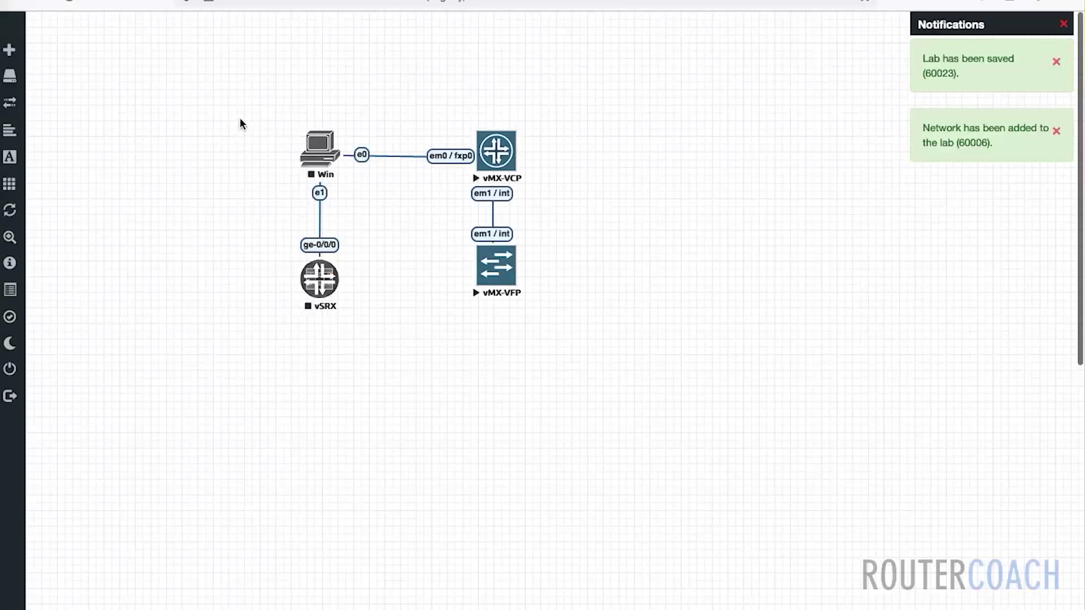
Select Win and vSRX together and run Start Selected on both nodes
{"action": "left_click_drag", "start_coordinate": [240, 120], "coordinate": [374, 320]}
{"action": "right_click", "coordinate": [321, 285]}
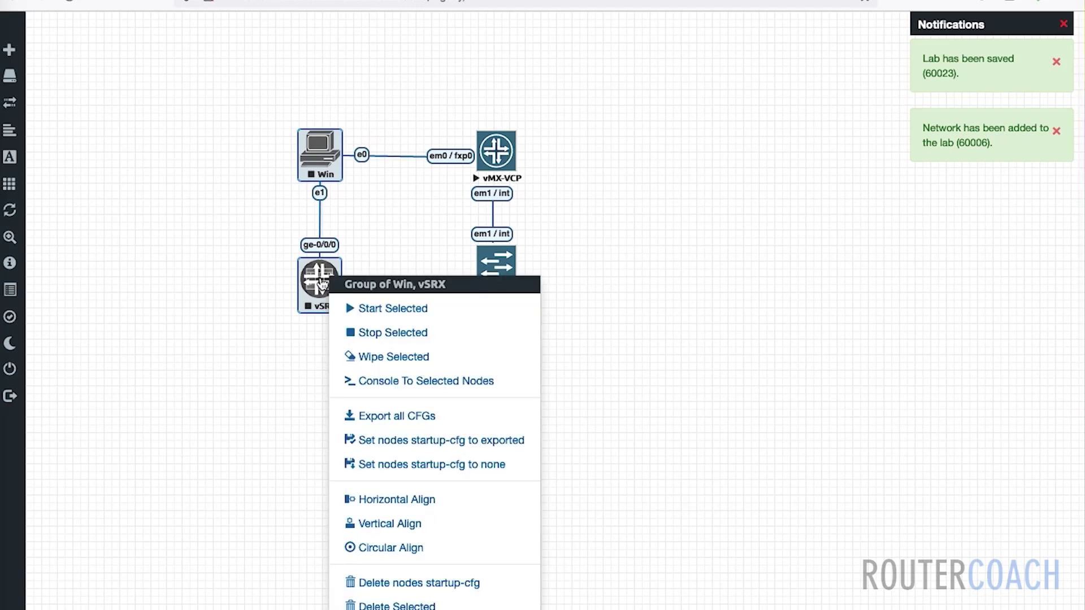
{"action": "left_click", "coordinate": [371, 307]}
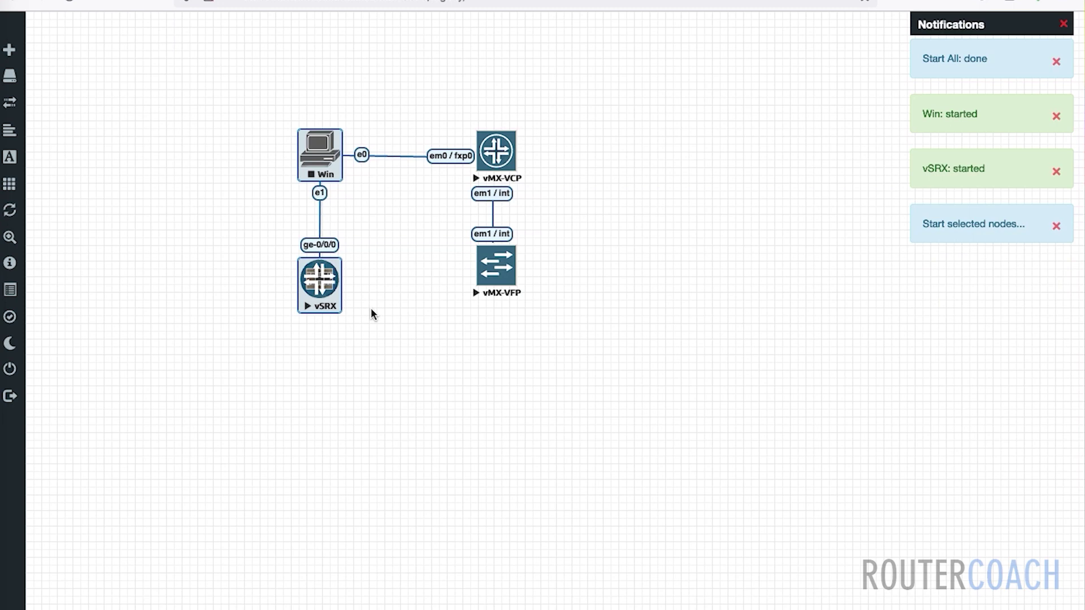
{"action": "left_click", "coordinate": [382, 332]}
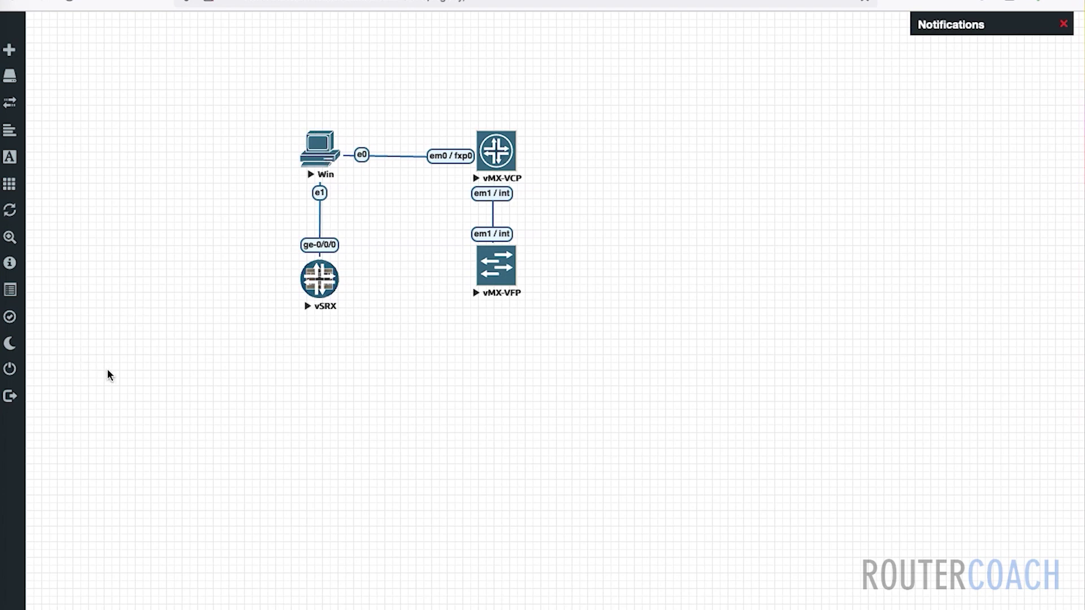
Launch TigerVNC Viewer via Spotlight and log into Windows with the account password
{"action": "key", "text": "super+space"}
{"action": "type", "text": "vn"}
{"action": "key", "text": "Return"}
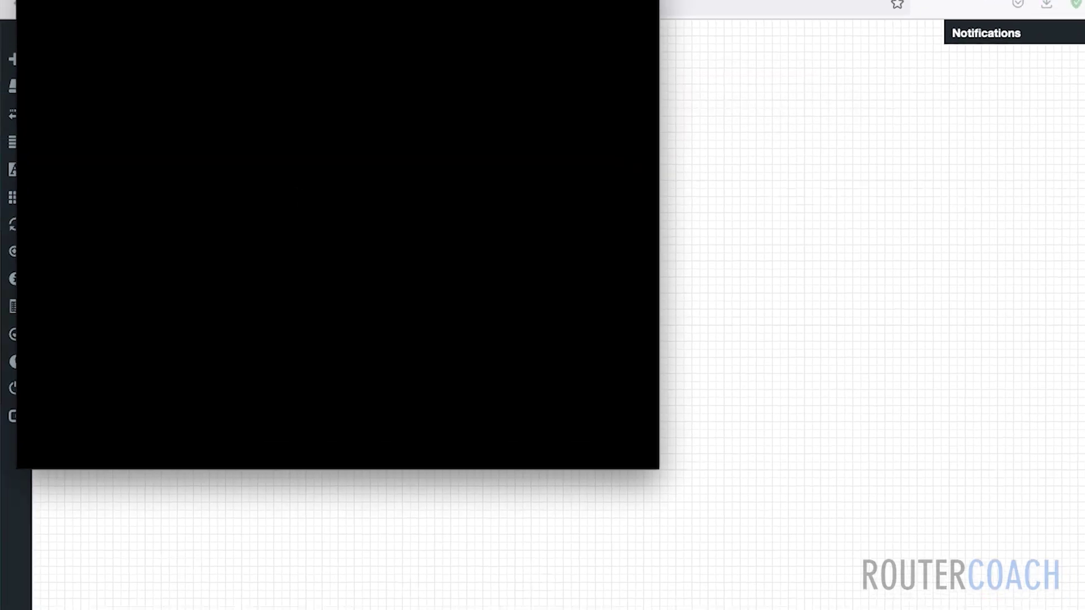
{"action": "type", "text": "*******"}
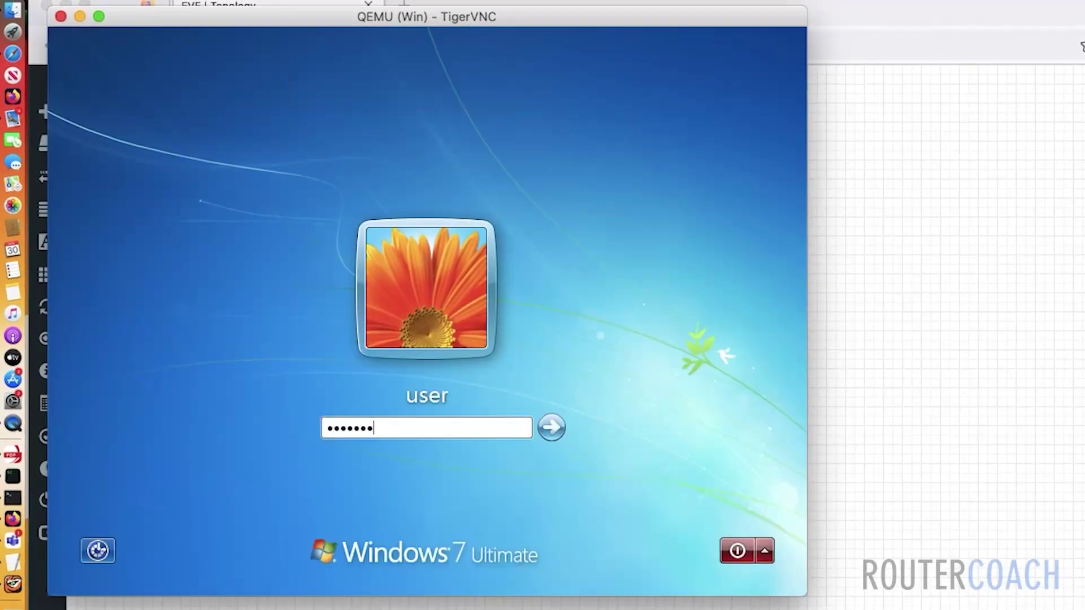
{"action": "key", "text": "Return"}
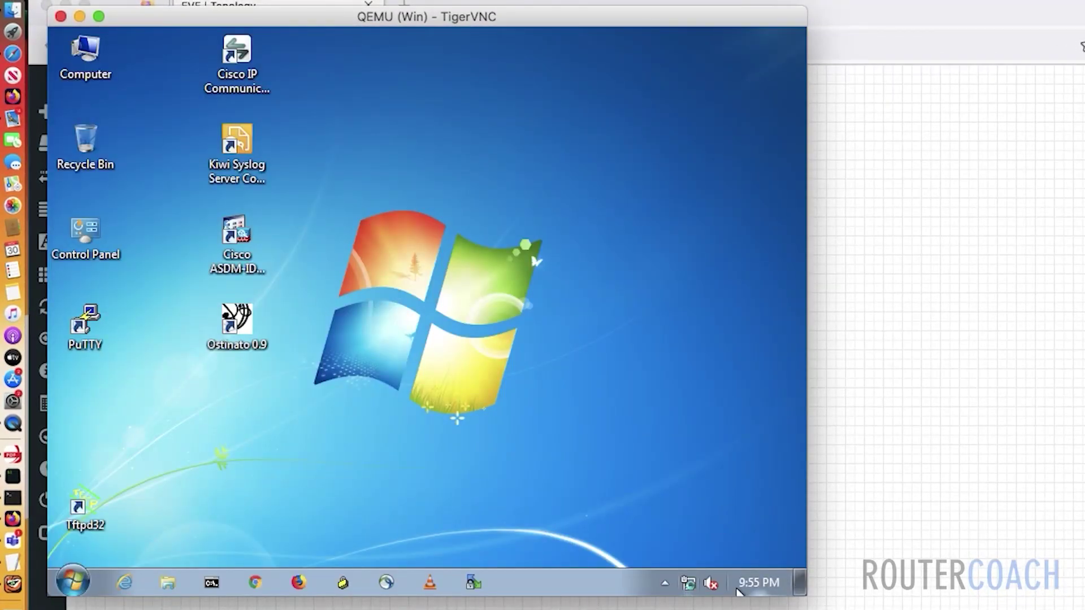
Confirm Local Area Connection 4 details show 10.1.1.1 with mask 255.255.255.0
{"action": "mouse_move", "coordinate": [687, 587]}
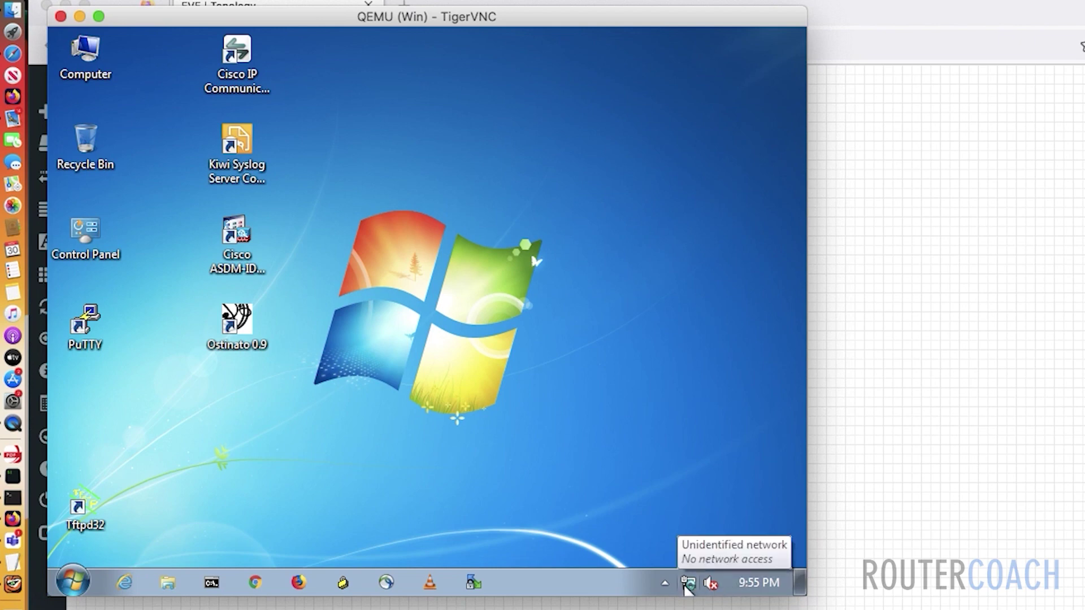
{"action": "left_click", "coordinate": [688, 588]}
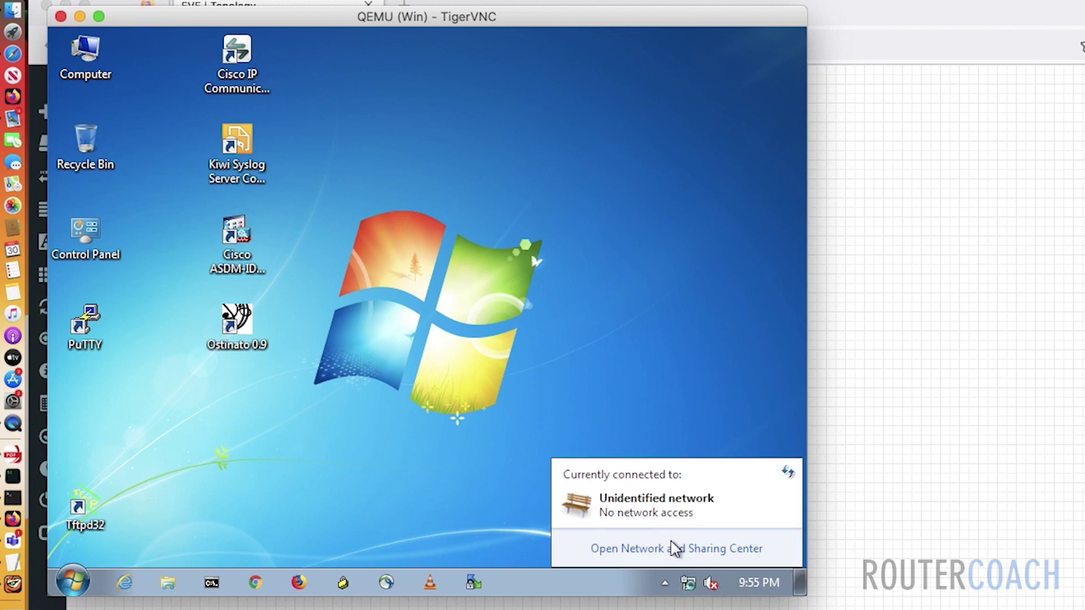
{"action": "left_click", "coordinate": [674, 548]}
{"action": "left_click", "coordinate": [119, 144]}
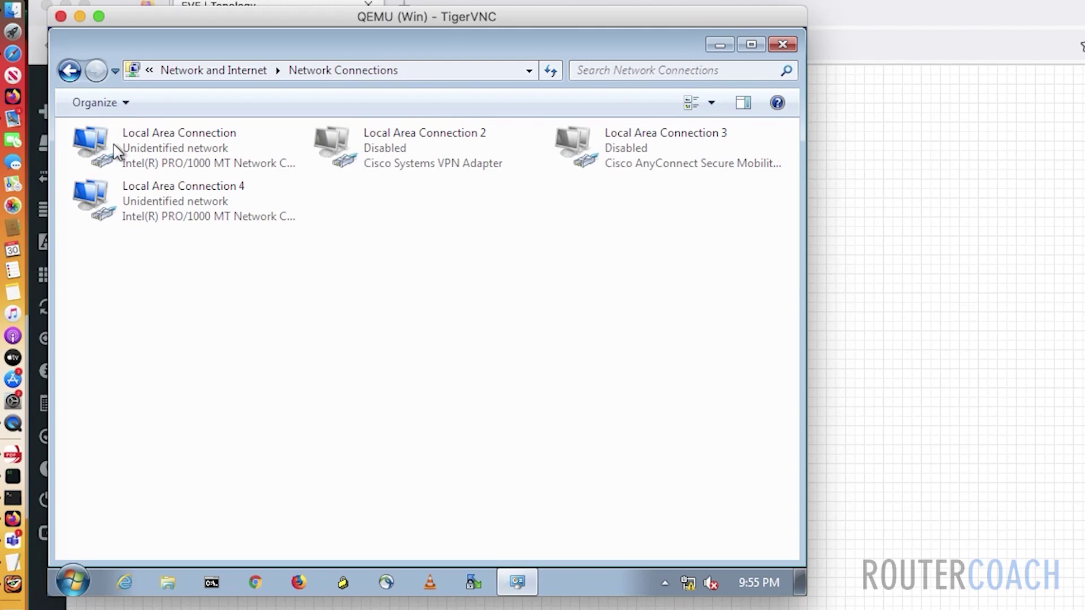
{"action": "double_click", "coordinate": [216, 216]}
{"action": "left_click", "coordinate": [326, 289]}
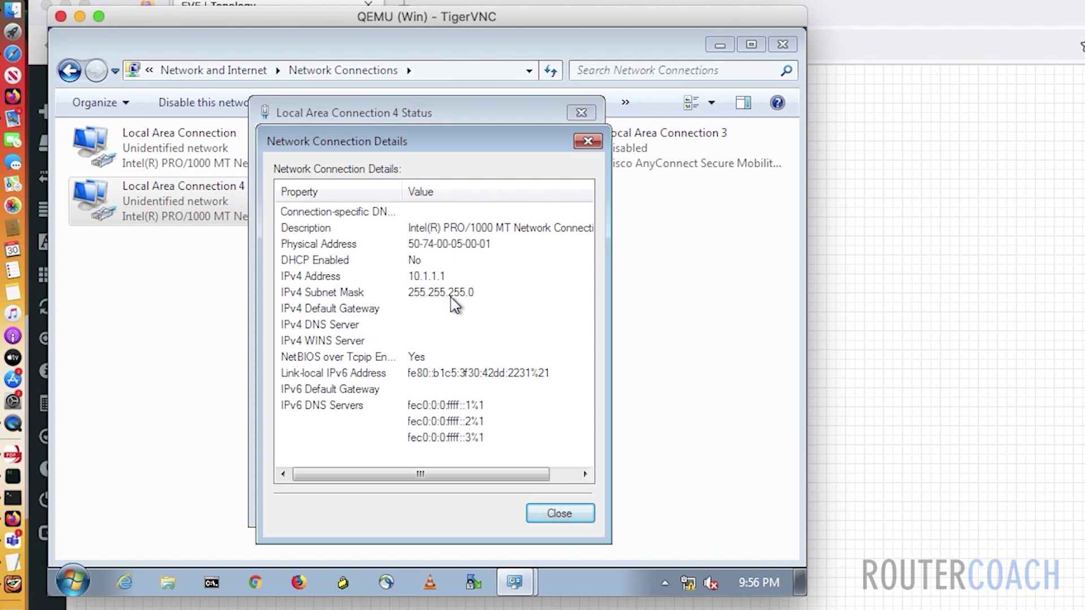
{"action": "left_click", "coordinate": [565, 513]}
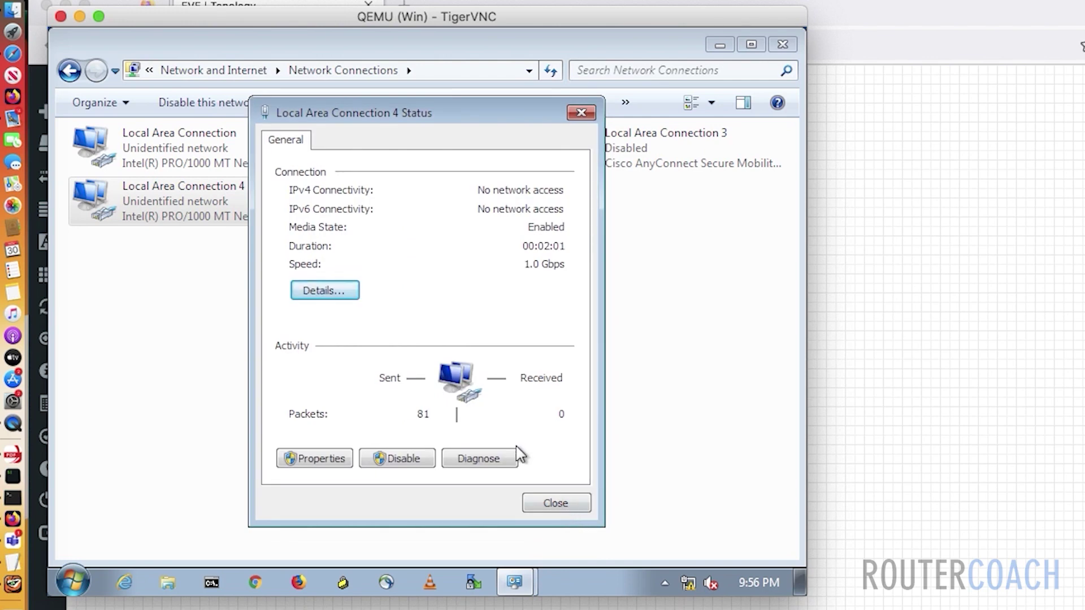
{"action": "left_click", "coordinate": [545, 503]}
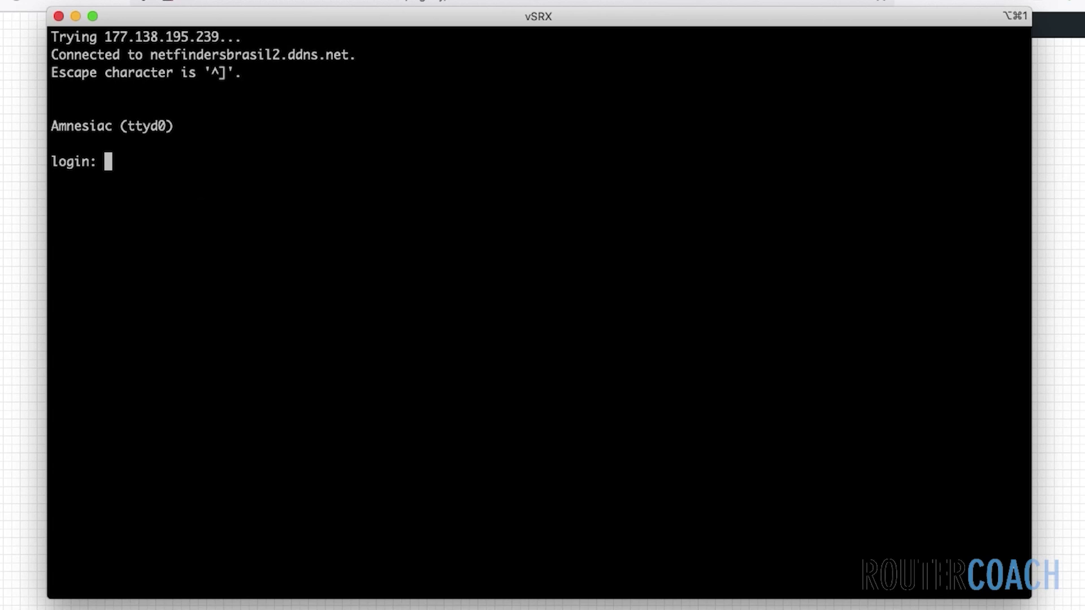
Log into the vSRX as root, start the Junos CLI and enter configuration mode
{"action": "type", "text": "root"}
{"action": "key", "text": "Return"}
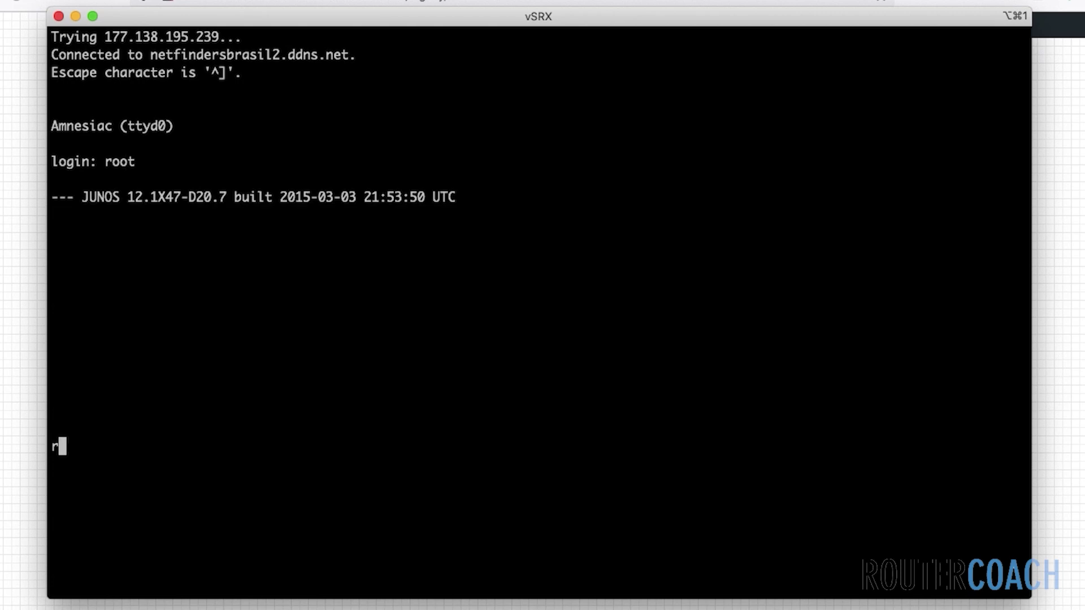
{"action": "type", "text": "cli"}
{"action": "key", "text": "Return"}
{"action": "type", "text": "edit"}
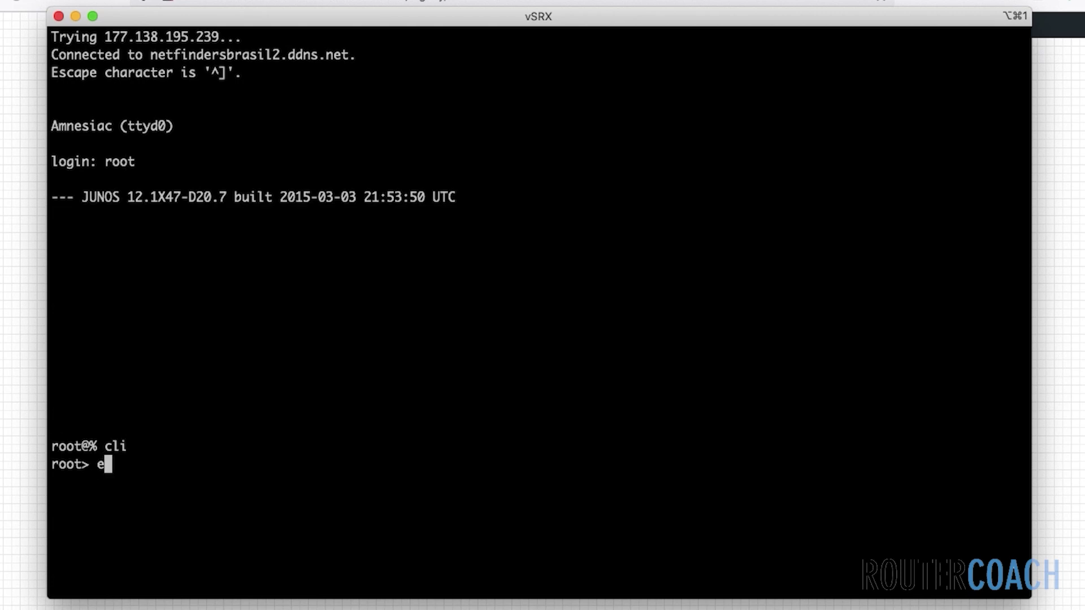
{"action": "key", "text": "Return"}
Set host name RC-FW and a root password, commit, and list interfaces terse
{"action": "type", "text": "set system "}
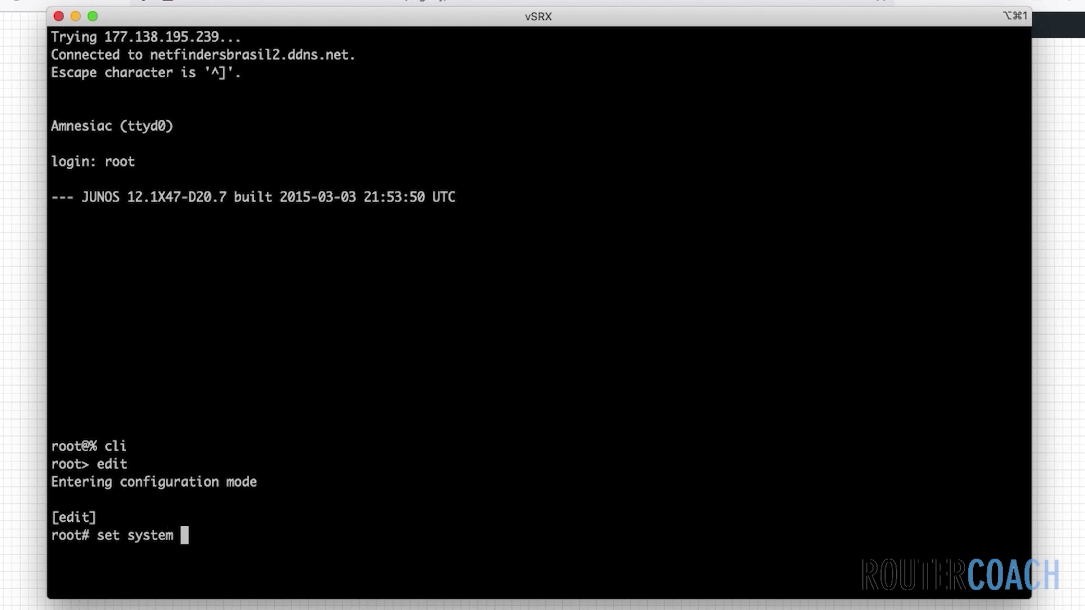
{"action": "type", "text": "host-name RC-FW"}
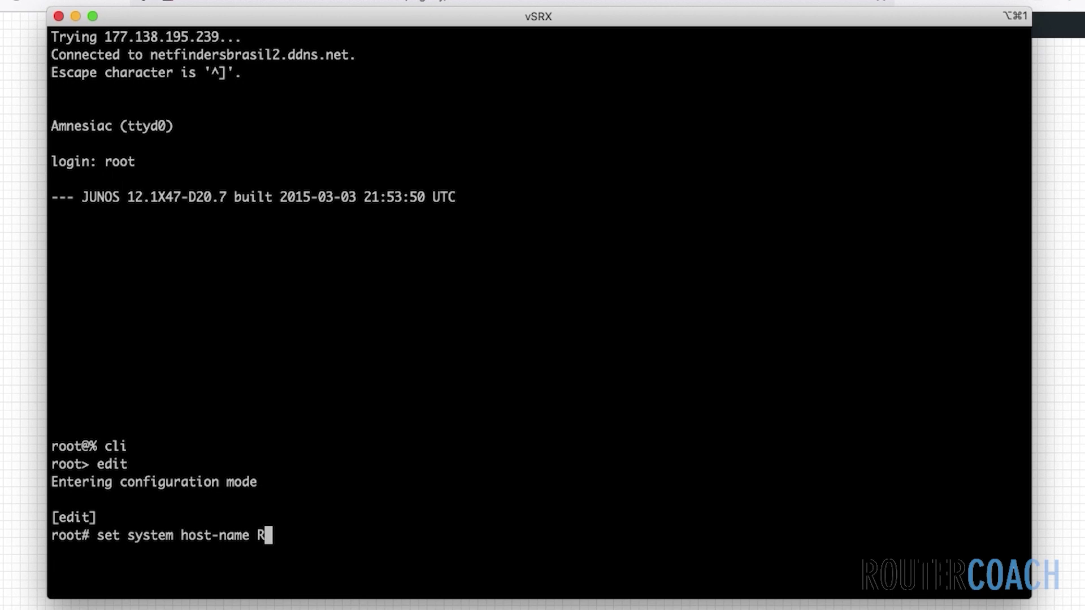
{"action": "key", "text": "Return"}
{"action": "type", "text": "set s"}
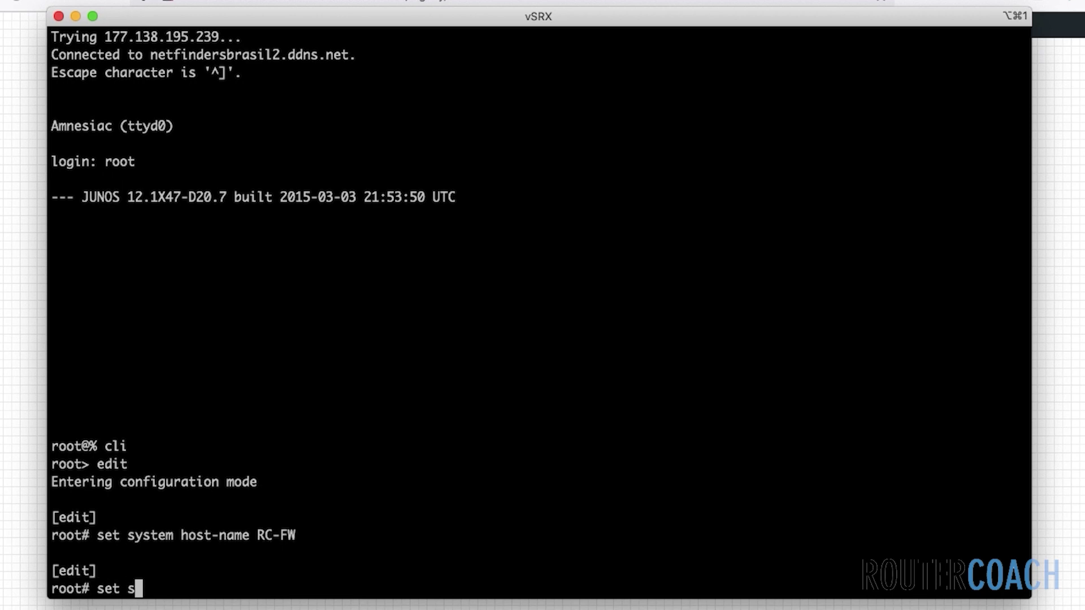
{"action": "type", "text": "ystem root-authentication plain-text-password"}
{"action": "key", "text": "Return"}
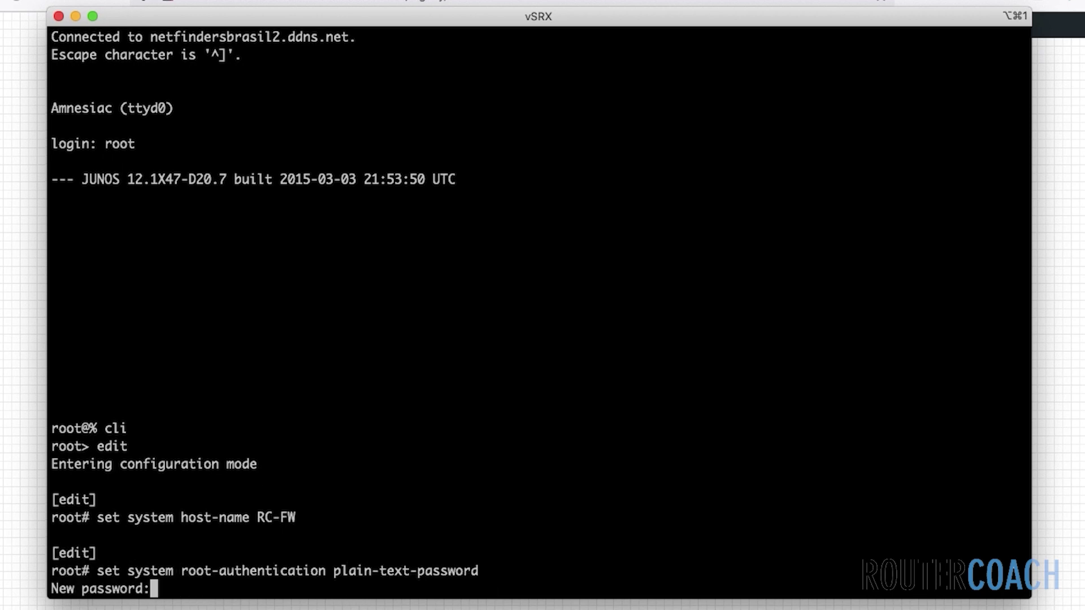
{"action": "key", "text": "Return"}
{"action": "key", "text": "Return"}
{"action": "type", "text": "commit"}
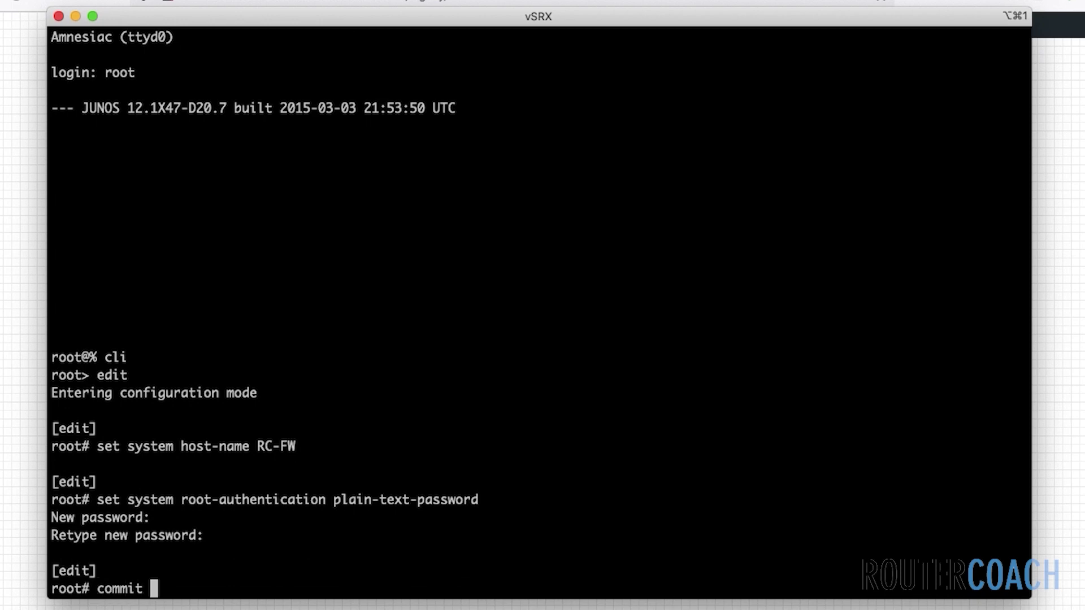
{"action": "key", "text": "Return"}
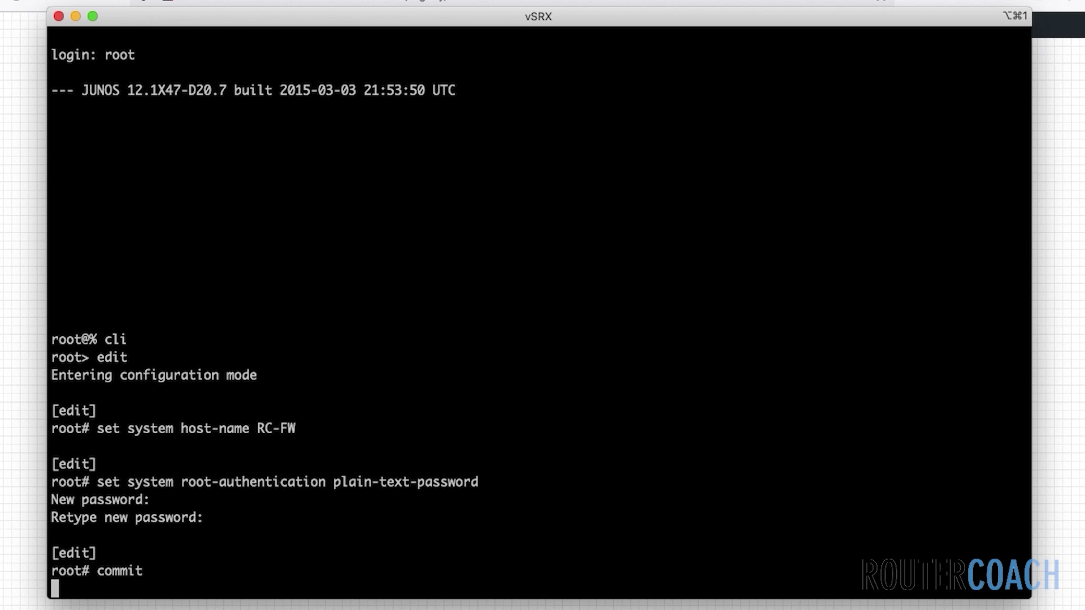
{"action": "key", "text": "Return"}
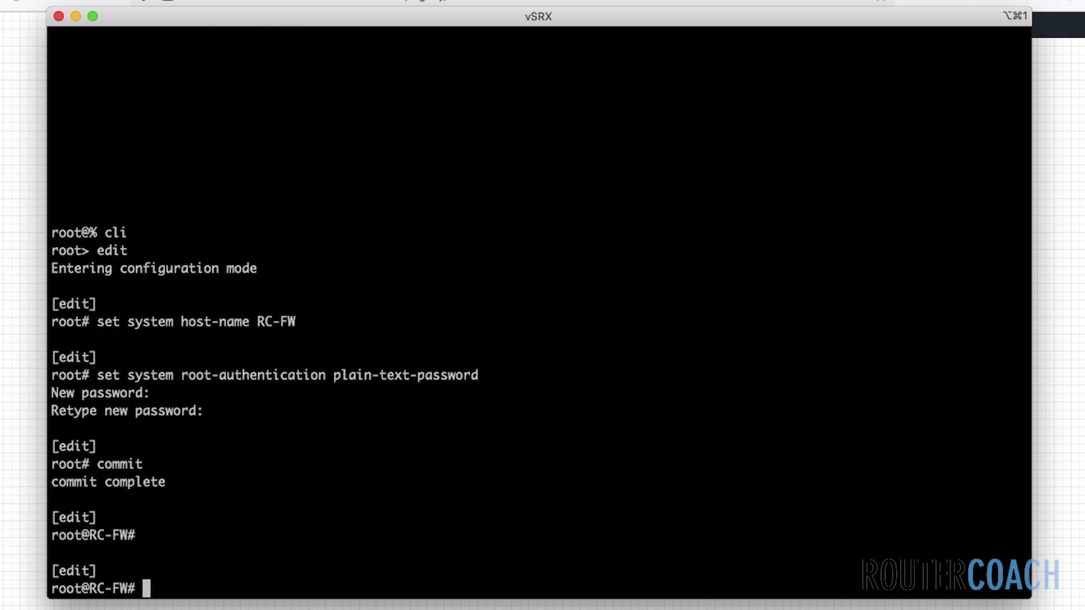
{"action": "type", "text": "run show interfaces terse"}
{"action": "key", "text": "Return"}
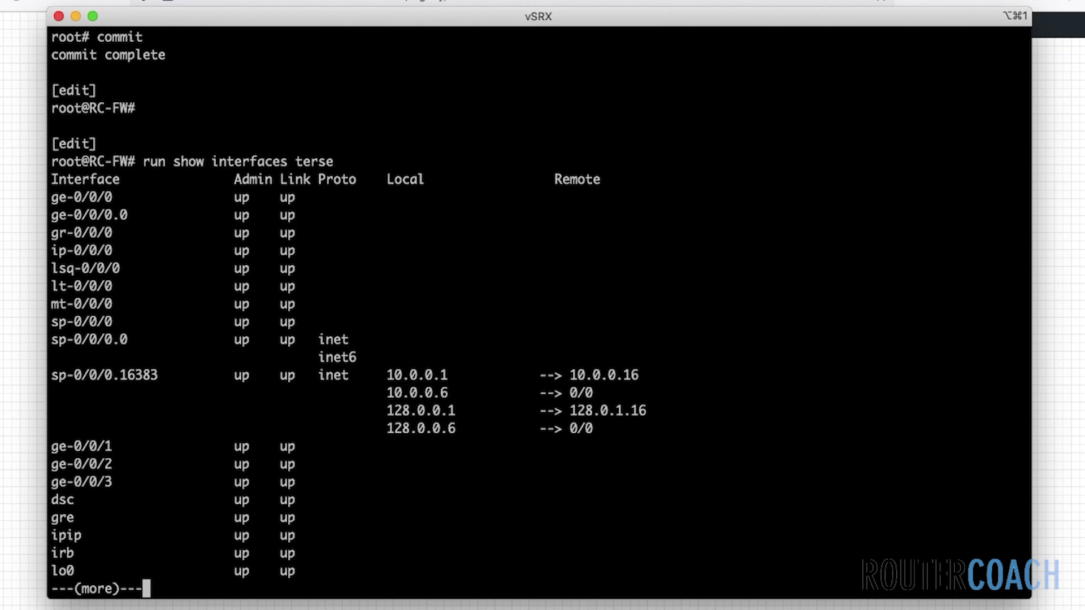
Assign inet address 10.1.1.20/24 to ge-0/0/0.0, then go back to the configuration top
{"action": "key", "text": "space"}
{"action": "type", "text": "edit int"}
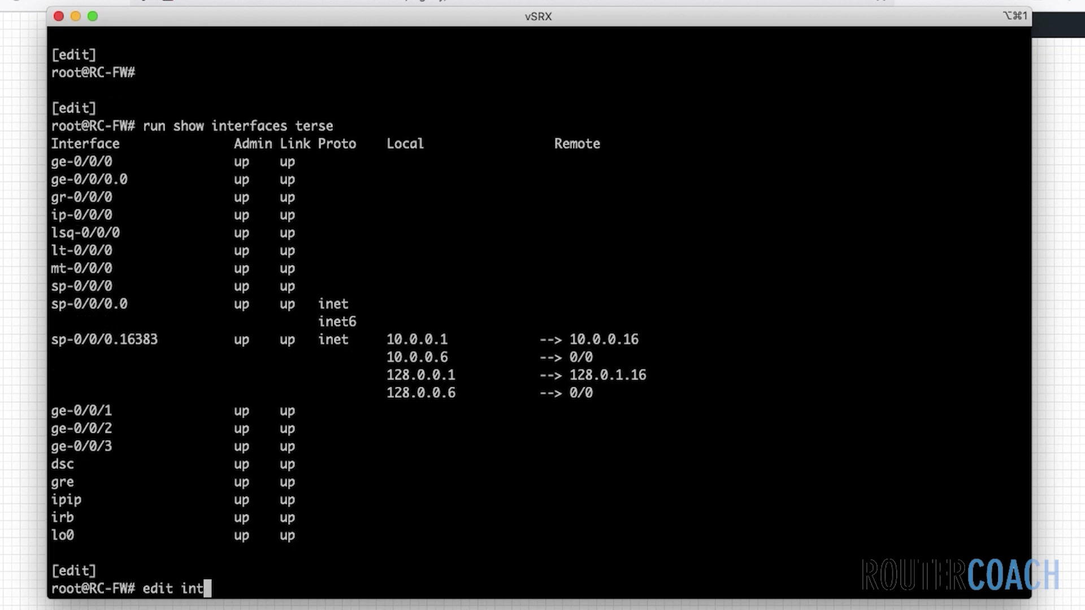
{"action": "key", "text": "Tab"}
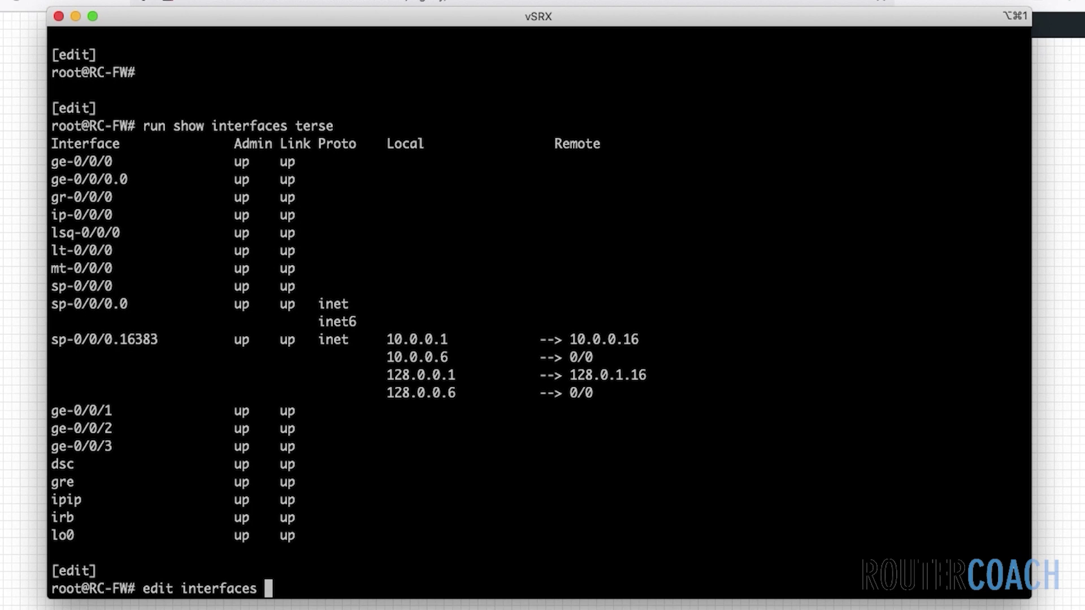
{"action": "type", "text": "ge-0/0/0.0 family inet address"}
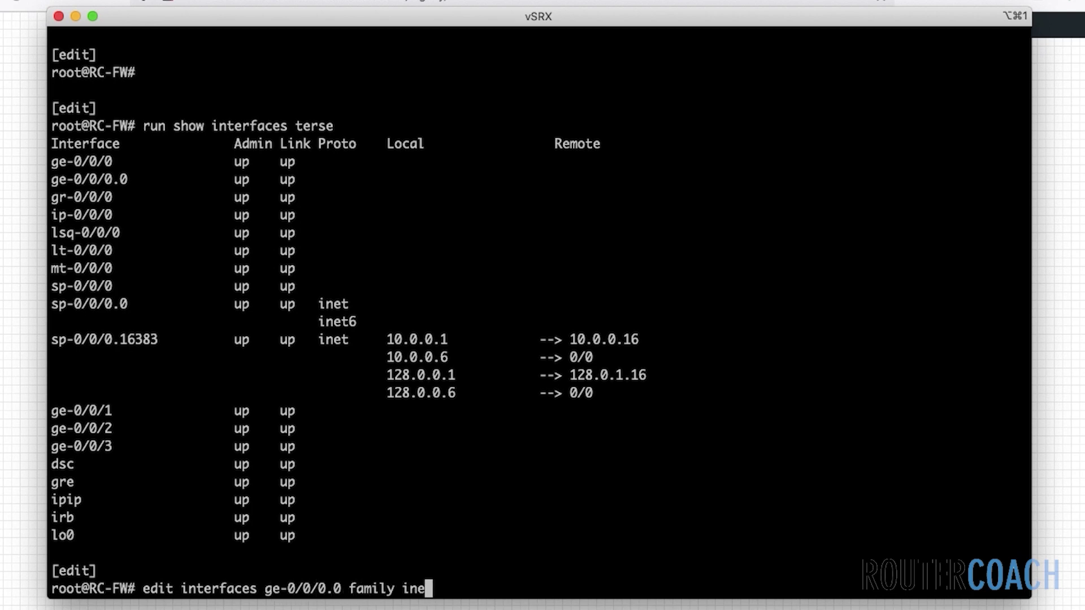
{"action": "key", "text": "ctrl+a"}
{"action": "key", "text": "Return"}
{"action": "type", "text": "10.1.1."}
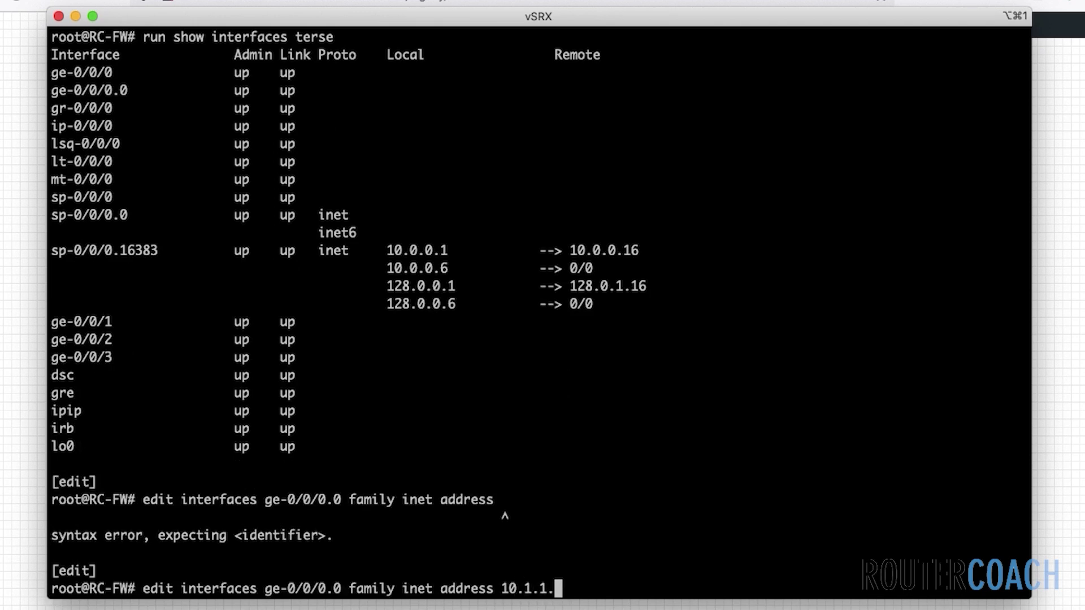
{"action": "type", "text": "20/24"}
{"action": "key", "text": "Return"}
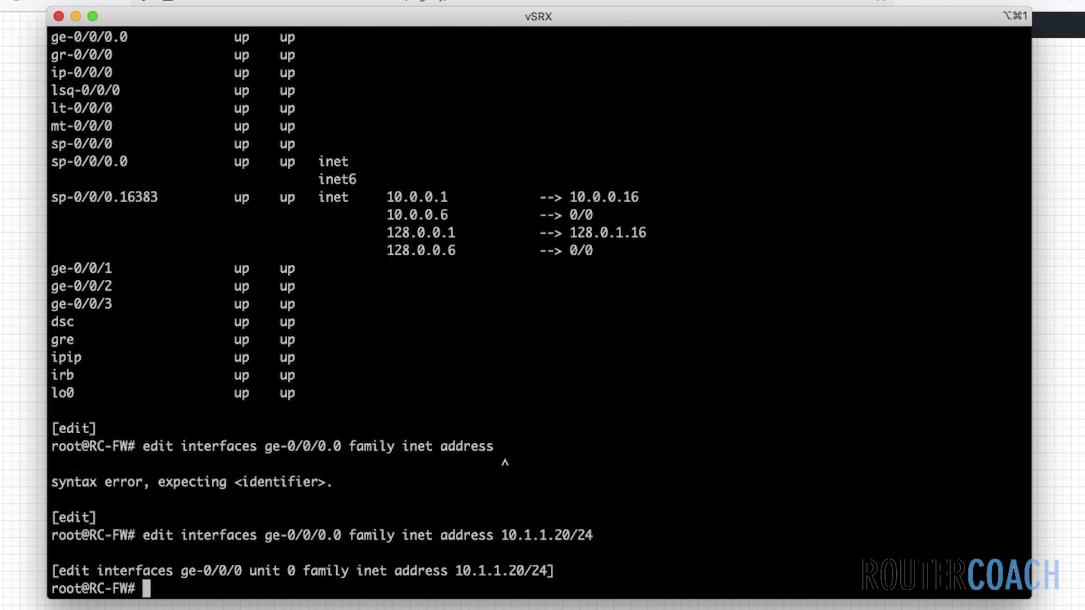
{"action": "type", "text": "top"}
{"action": "key", "text": "Return"}
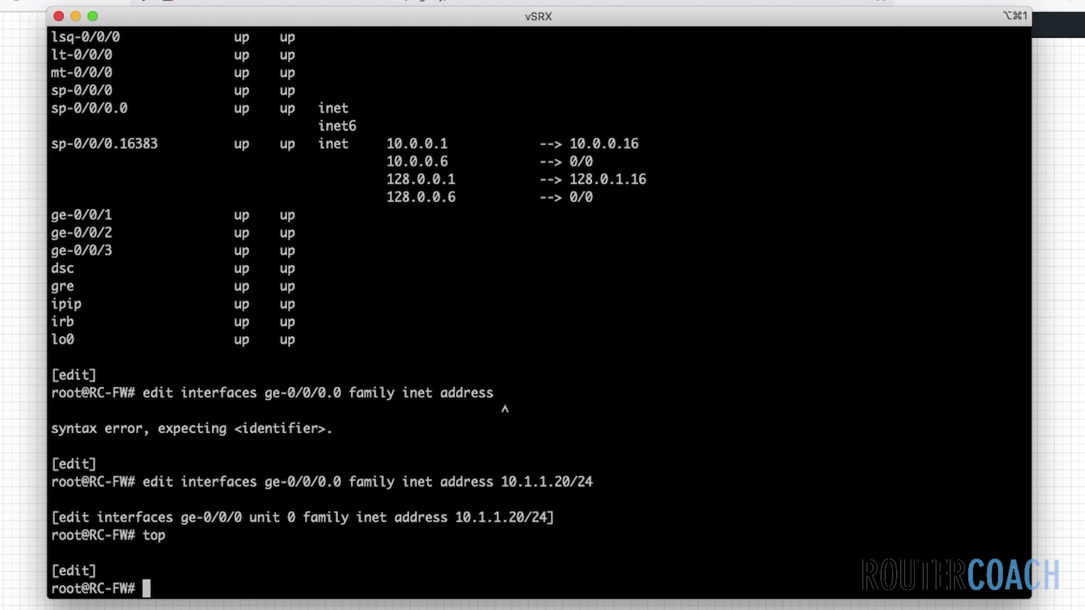
Delete the security configuration and set MPLS forwarding to packet-based mode
{"action": "type", "text": "delete security"}
{"action": "key", "text": "Return"}
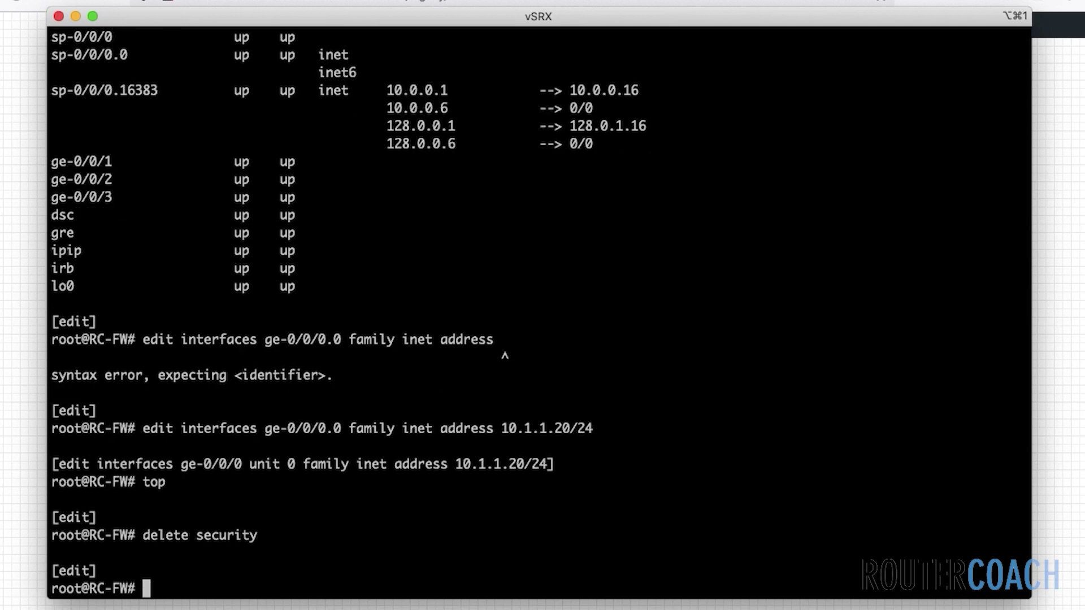
{"action": "type", "text": "set security "}
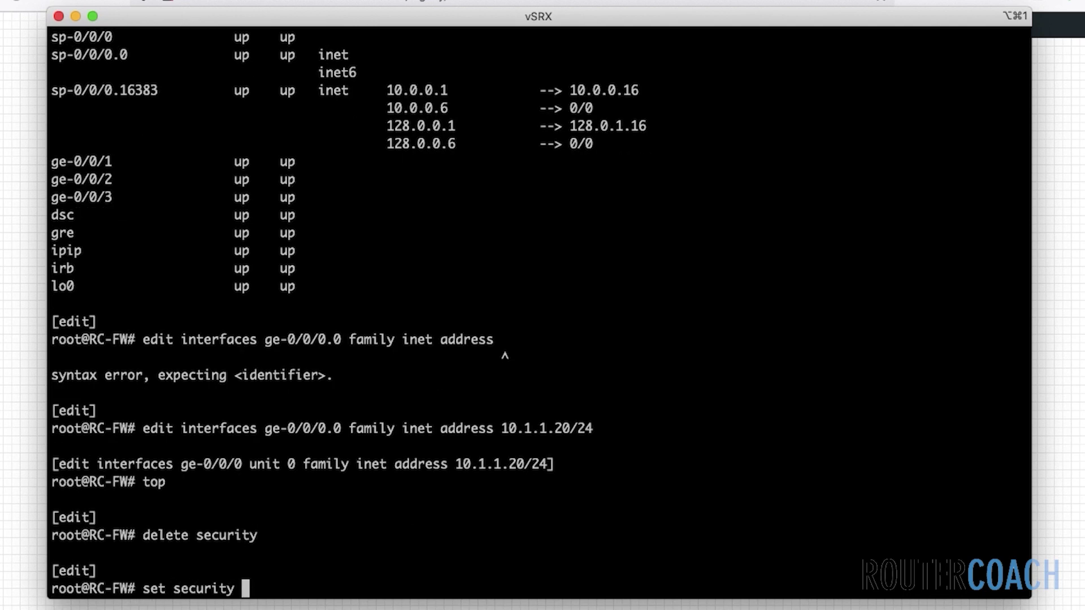
{"action": "type", "text": "forwarding-options "}
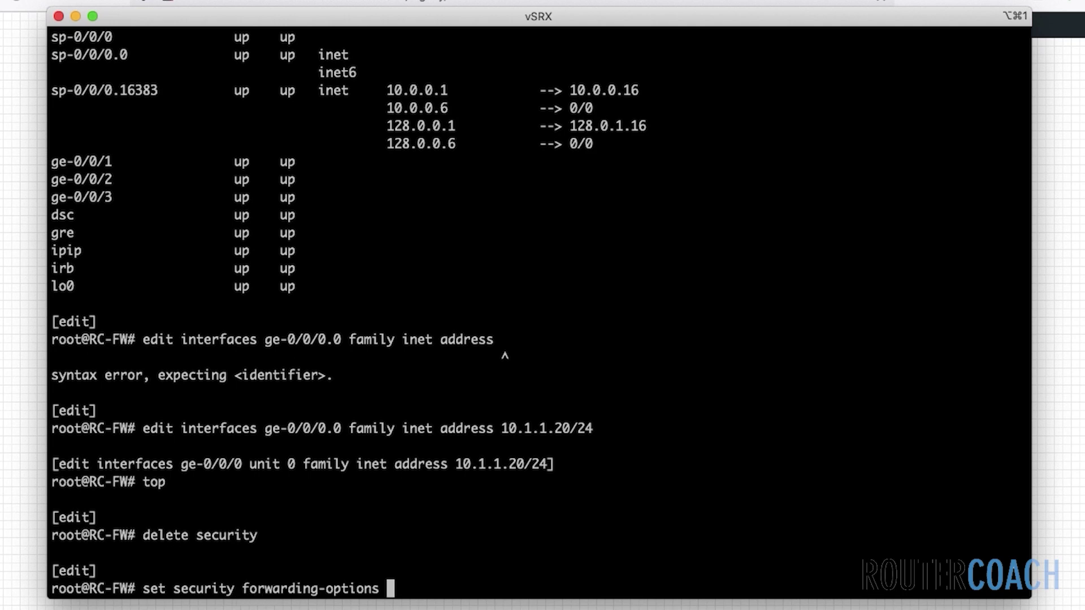
{"action": "type", "text": "family "}
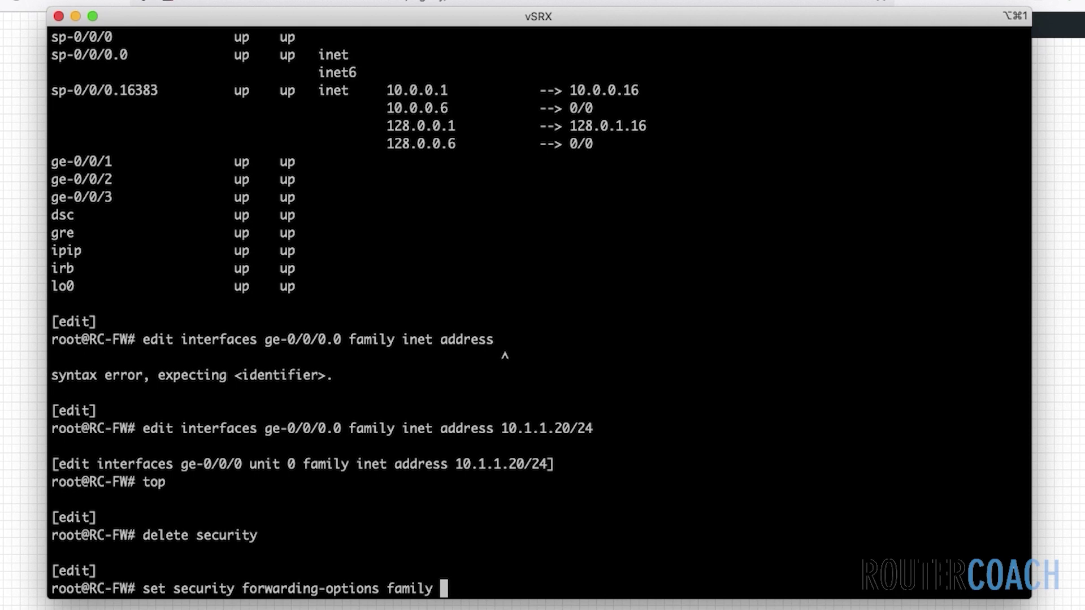
{"action": "type", "text": "mpls mode "}
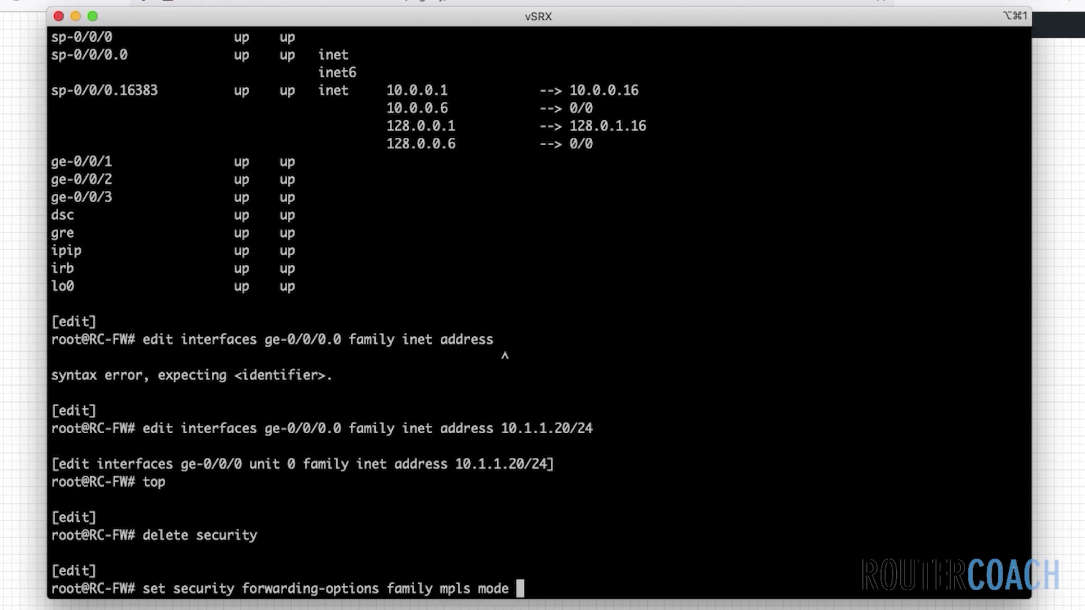
{"action": "type", "text": "packet-based"}
{"action": "key", "text": "Return"}
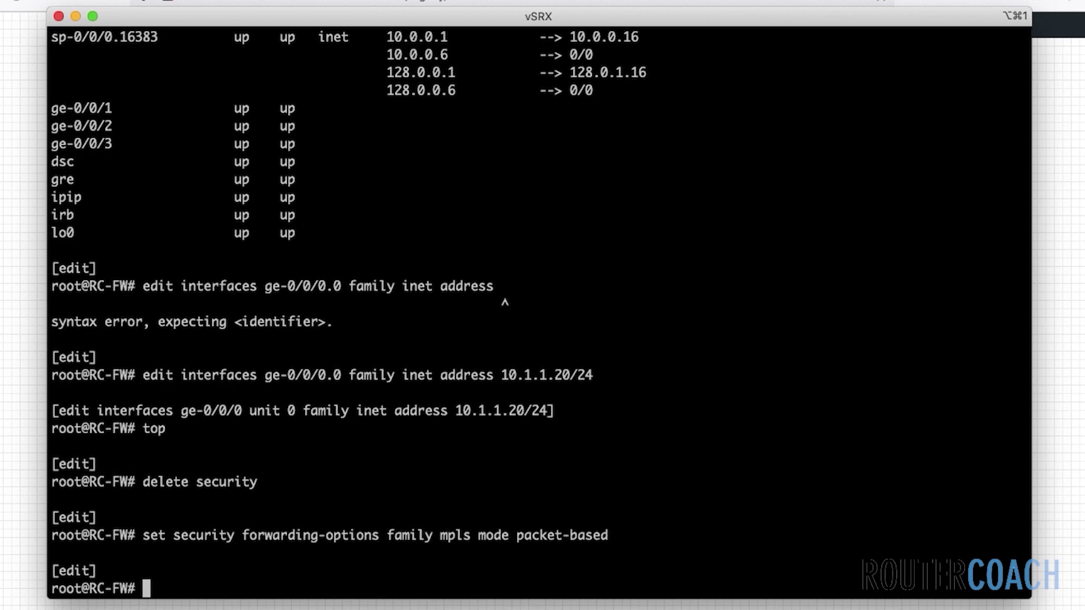
Set ISO forwarding to packet-based mode, correcting the command's syntax errors
{"action": "key", "text": "Up"}
{"action": "key", "text": "Left"}
{"action": "key", "text": "Left"}
{"action": "key", "text": "Left"}
{"action": "key", "text": "Left"}
{"action": "key", "text": "Left"}
{"action": "key", "text": "Left"}
{"action": "key", "text": "Left"}
{"action": "key", "text": "Left"}
{"action": "key", "text": "Left"}
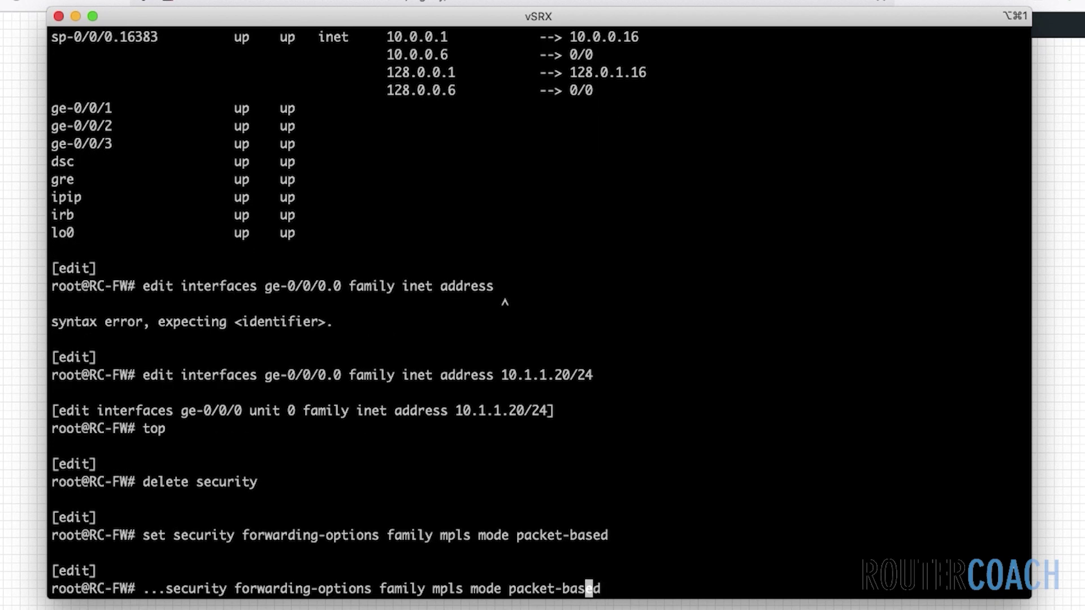
{"action": "key", "text": "Left"}
{"action": "key", "text": "Left"}
{"action": "key", "text": "Left"}
{"action": "key", "text": "Left"}
{"action": "key", "text": "Left"}
{"action": "key", "text": "Left"}
{"action": "key", "text": "Right"}
{"action": "key", "text": "Right"}
{"action": "key", "text": "Right"}
{"action": "key", "text": "BackSpace"}
{"action": "key", "text": "BackSpace"}
{"action": "key", "text": "BackSpace"}
{"action": "key", "text": "BackSpace"}
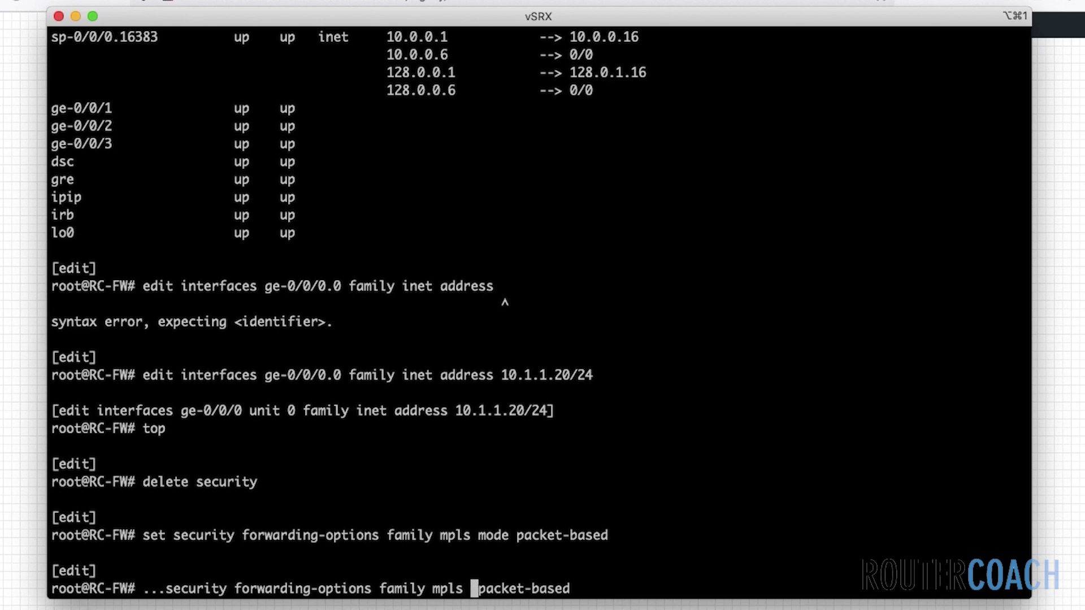
{"action": "type", "text": "iso"}
{"action": "key", "text": "Return"}
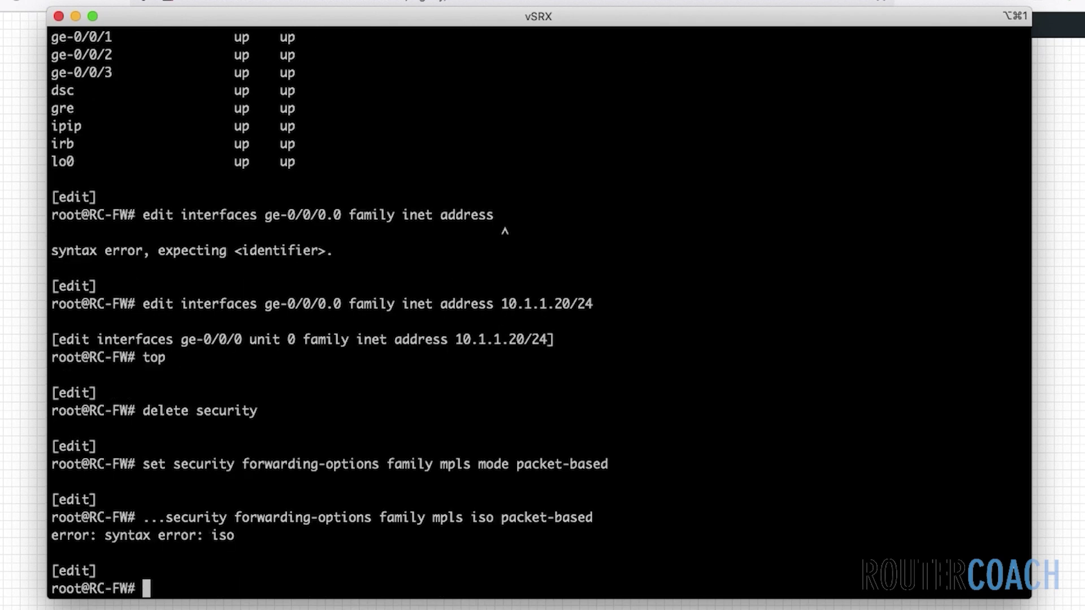
{"action": "key", "text": "Up"}
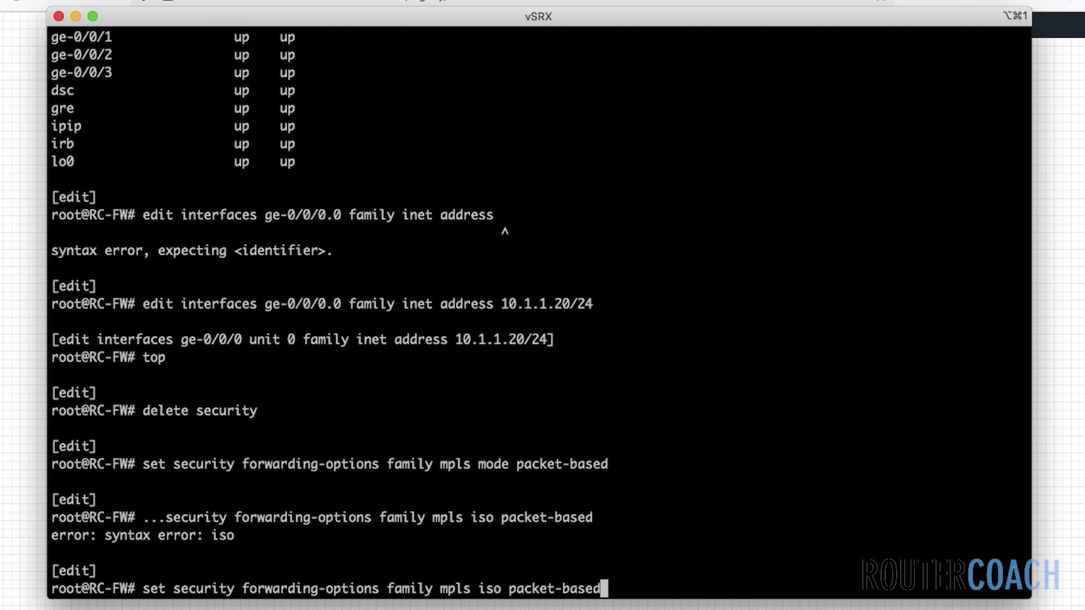
{"action": "key", "text": "Left"}
{"action": "key", "text": "Left"}
{"action": "key", "text": "Left"}
{"action": "key", "text": "Left"}
{"action": "key", "text": "Left"}
{"action": "key", "text": "Left"}
{"action": "key", "text": "Left"}
{"action": "key", "text": "Left"}
{"action": "key", "text": "Left"}
{"action": "key", "text": "Left"}
{"action": "key", "text": "Left"}
{"action": "key", "text": "Left"}
{"action": "key", "text": "Left"}
{"action": "key", "text": "Left"}
{"action": "key", "text": "Left"}
{"action": "key", "text": "Left"}
{"action": "key", "text": "BackSpace"}
{"action": "key", "text": "BackSpace"}
{"action": "key", "text": "BackSpace"}
{"action": "key", "text": "BackSpace"}
{"action": "key", "text": "BackSpace"}
{"action": "key", "text": "Return"}
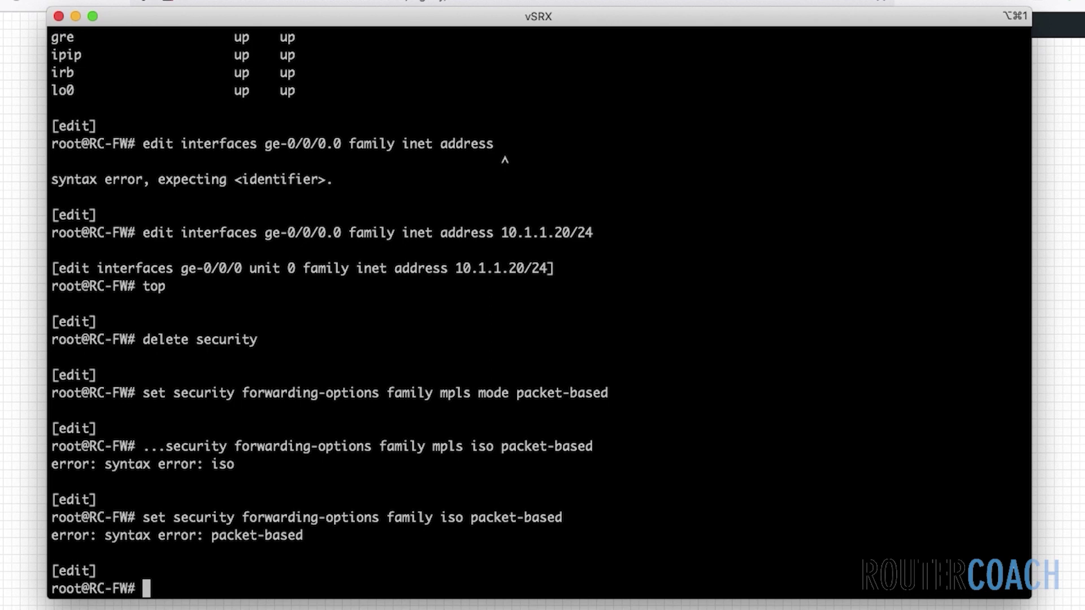
{"action": "key", "text": "Up"}
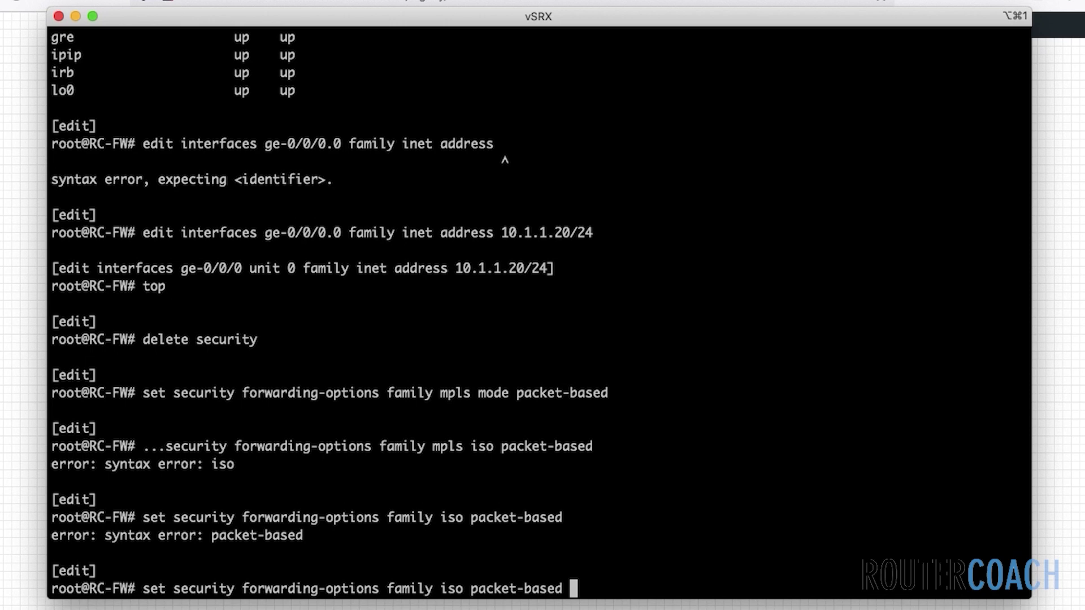
{"action": "key", "text": "Left"}
{"action": "key", "text": "Left"}
{"action": "key", "text": "Left"}
{"action": "key", "text": "Left"}
{"action": "key", "text": "Left"}
{"action": "key", "text": "Left"}
{"action": "key", "text": "Left"}
{"action": "key", "text": "Left"}
{"action": "key", "text": "Left"}
{"action": "key", "text": "Left"}
{"action": "key", "text": "Left"}
{"action": "key", "text": "Left"}
{"action": "key", "text": "Left"}
{"action": "type", "text": "mode"}
{"action": "key", "text": "Return"}
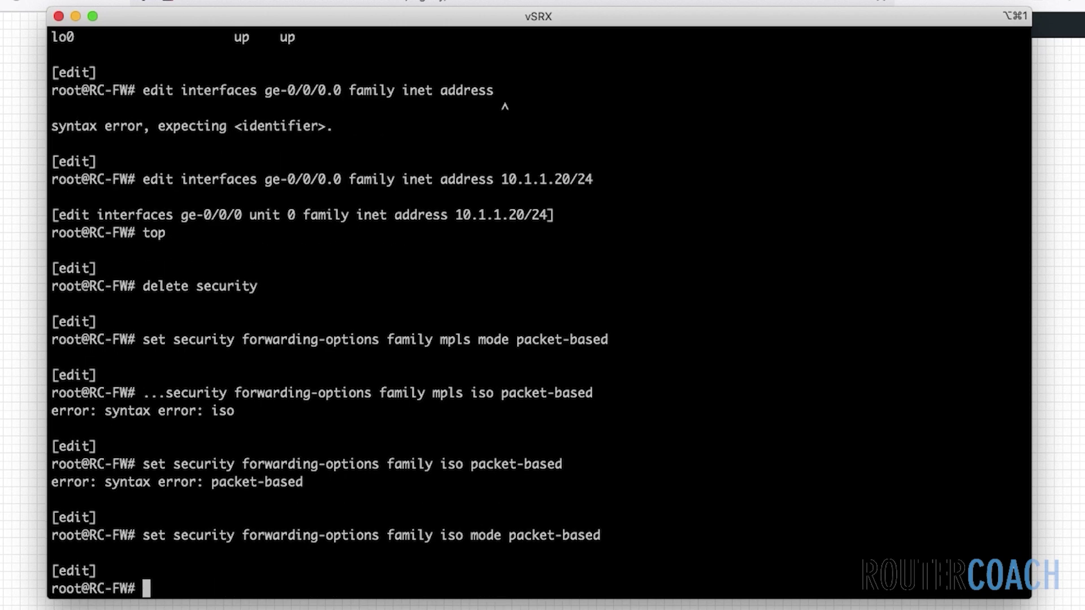
Set inet6 forwarding to packet-based mode, then type the HTTP web-management command
{"action": "key", "text": "Up"}
{"action": "key", "text": "Left"}
{"action": "key", "text": "Left"}
{"action": "key", "text": "Left"}
{"action": "key", "text": "Left"}
{"action": "key", "text": "Left"}
{"action": "key", "text": "Left"}
{"action": "key", "text": "Left"}
{"action": "key", "text": "Left"}
{"action": "key", "text": "Left"}
{"action": "key", "text": "Left"}
{"action": "key", "text": "Left"}
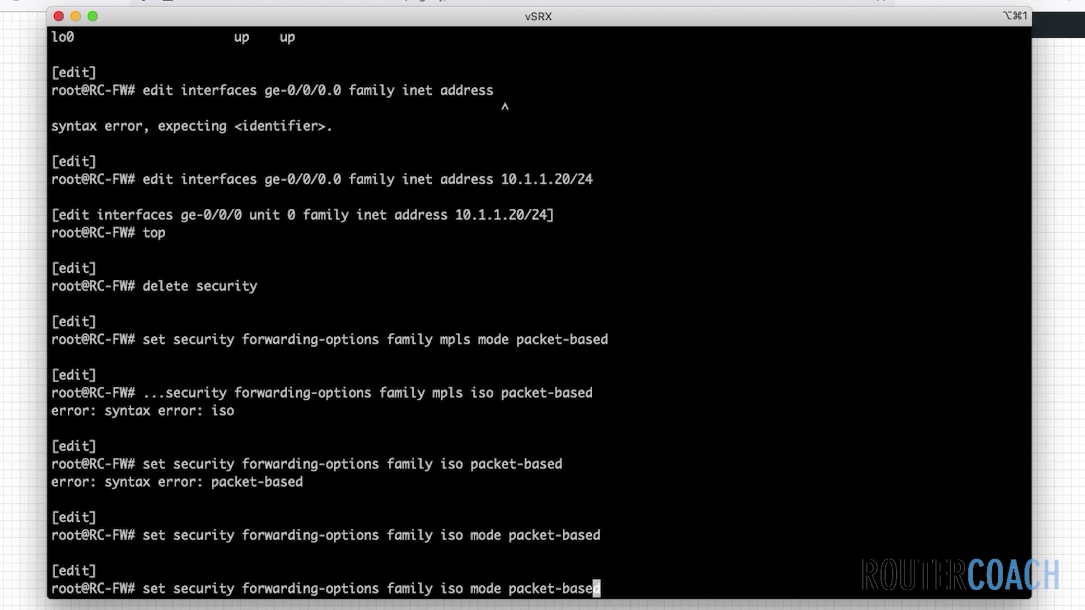
{"action": "key", "text": "Left"}
{"action": "key", "text": "Left"}
{"action": "key", "text": "Left"}
{"action": "key", "text": "Left"}
{"action": "key", "text": "Left"}
{"action": "key", "text": "Left"}
{"action": "key", "text": "Left"}
{"action": "key", "text": "Left"}
{"action": "key", "text": "Delete"}
{"action": "key", "text": "BackSpace"}
{"action": "key", "text": "BackSpace"}
{"action": "type", "text": "inet6"}
{"action": "key", "text": "Return"}
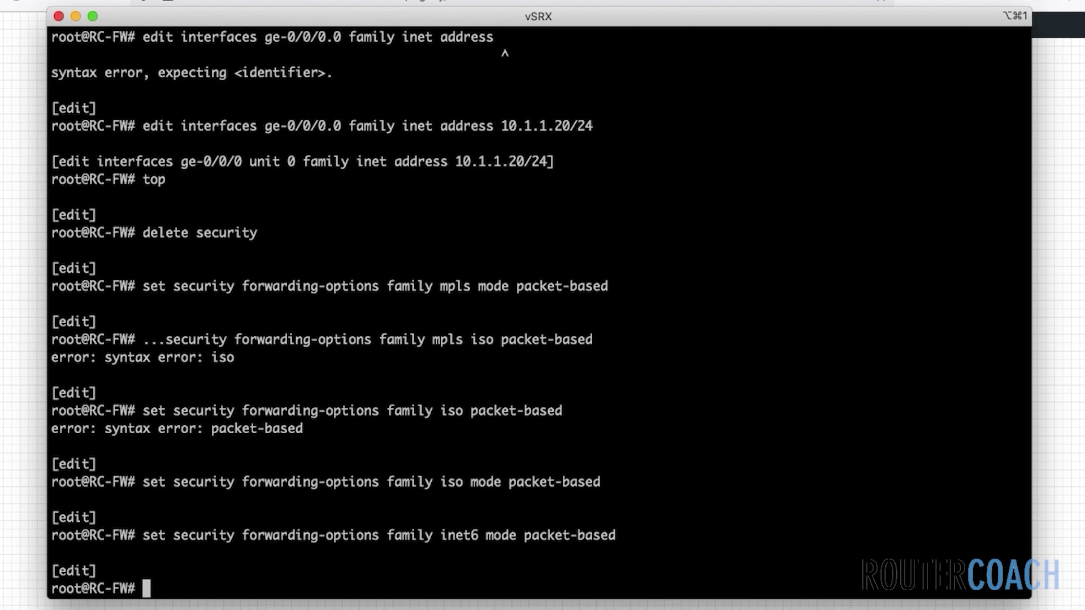
{"action": "type", "text": "set system services web-management "}
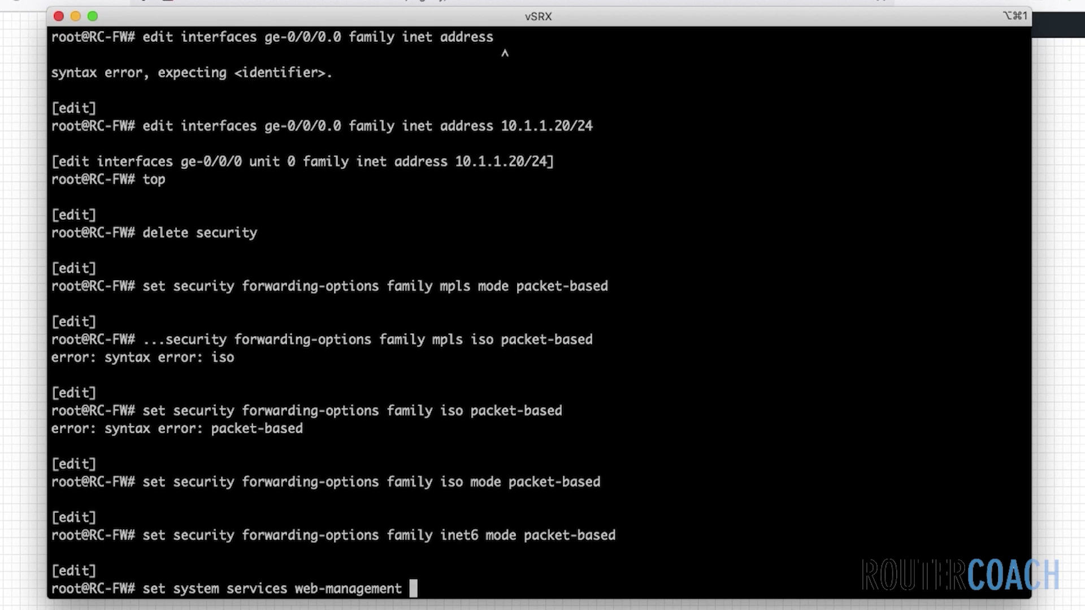
{"action": "type", "text": "http"}
Enable HTTP and HTTPS web management with the system-generated certificate
{"action": "key", "text": "Return"}
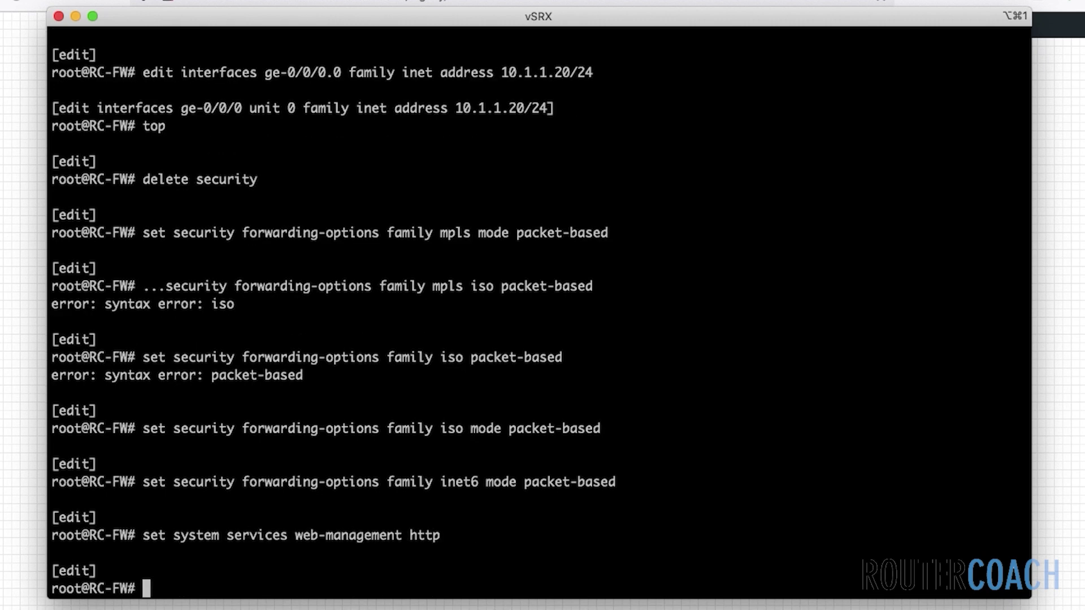
{"action": "key", "text": "Up"}
{"action": "key", "text": "BackSpace"}
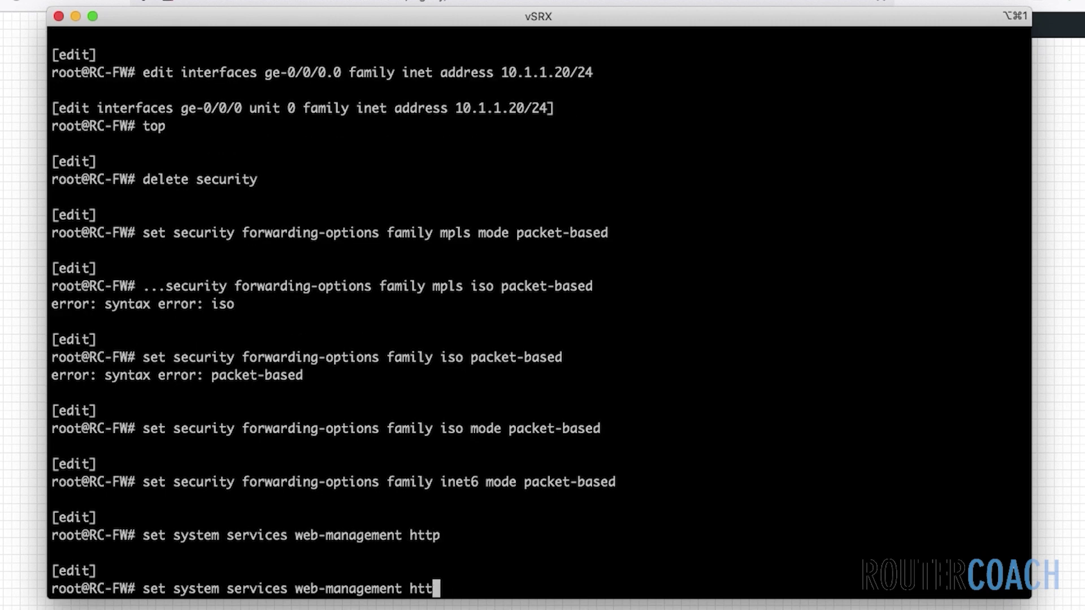
{"action": "type", "text": "ps system-generated-certificate"}
{"action": "key", "text": "Return"}
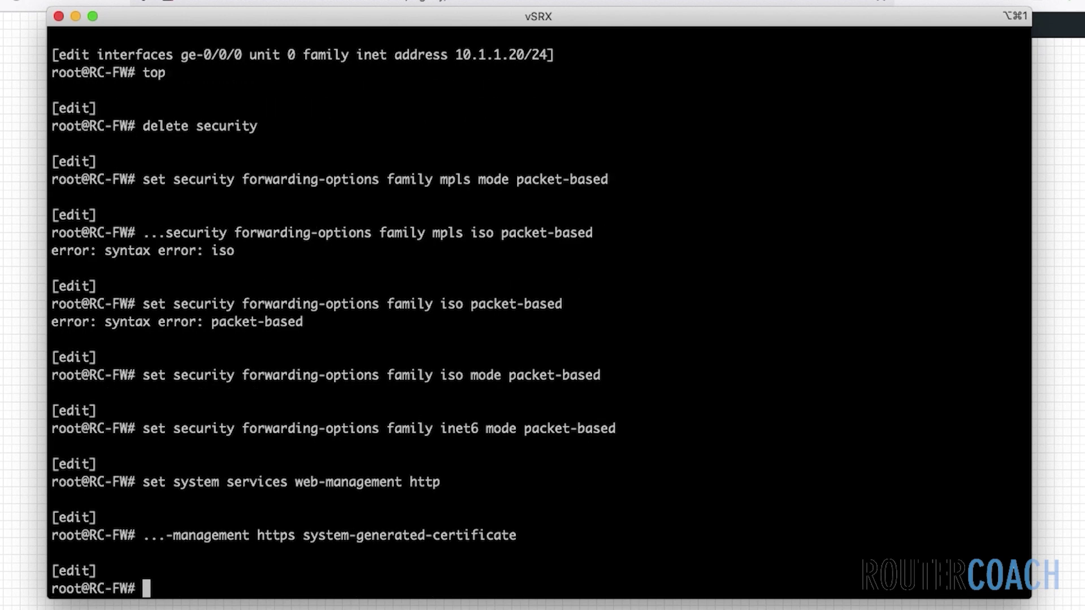
Review pending changes with show | compare and commit them
{"action": "type", "text": "show | compare"}
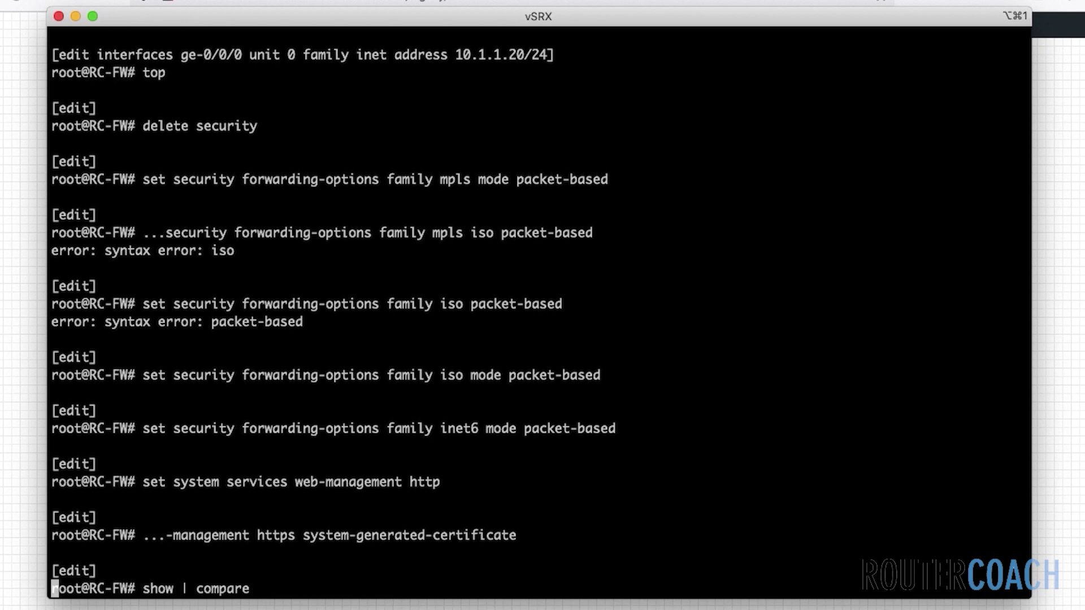
{"action": "key", "text": "Return"}
{"action": "key", "text": "space"}
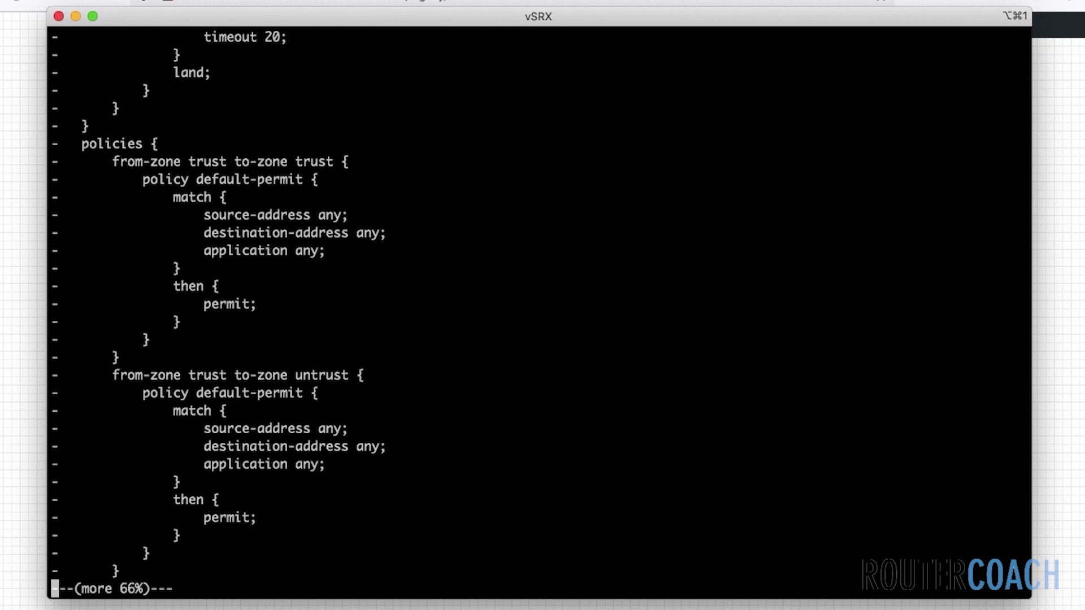
{"action": "key", "text": "space"}
{"action": "key", "text": "space"}
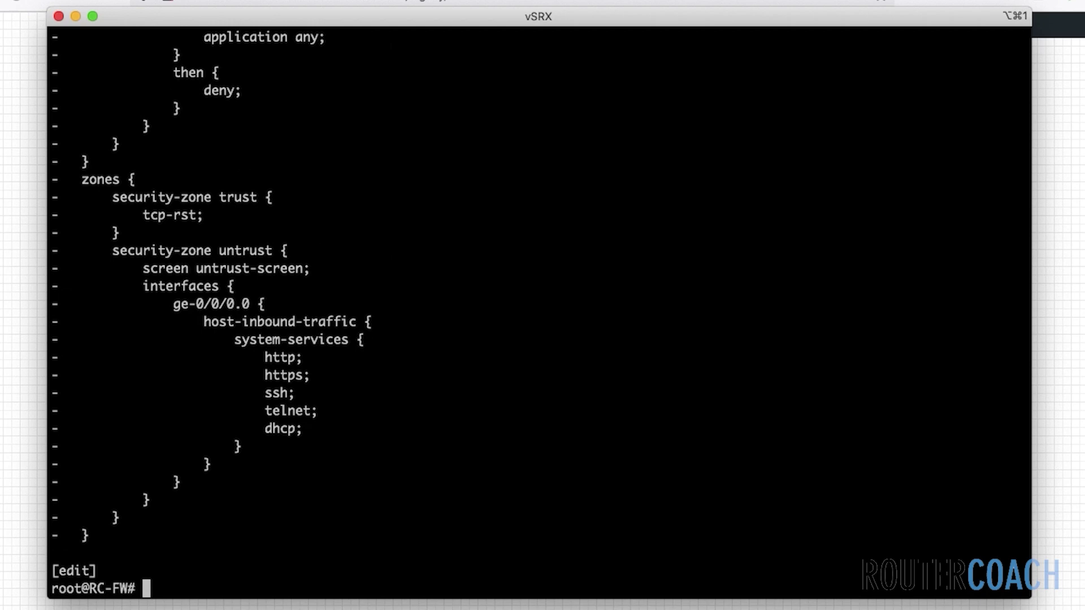
{"action": "type", "text": "commit"}
{"action": "key", "text": "Return"}
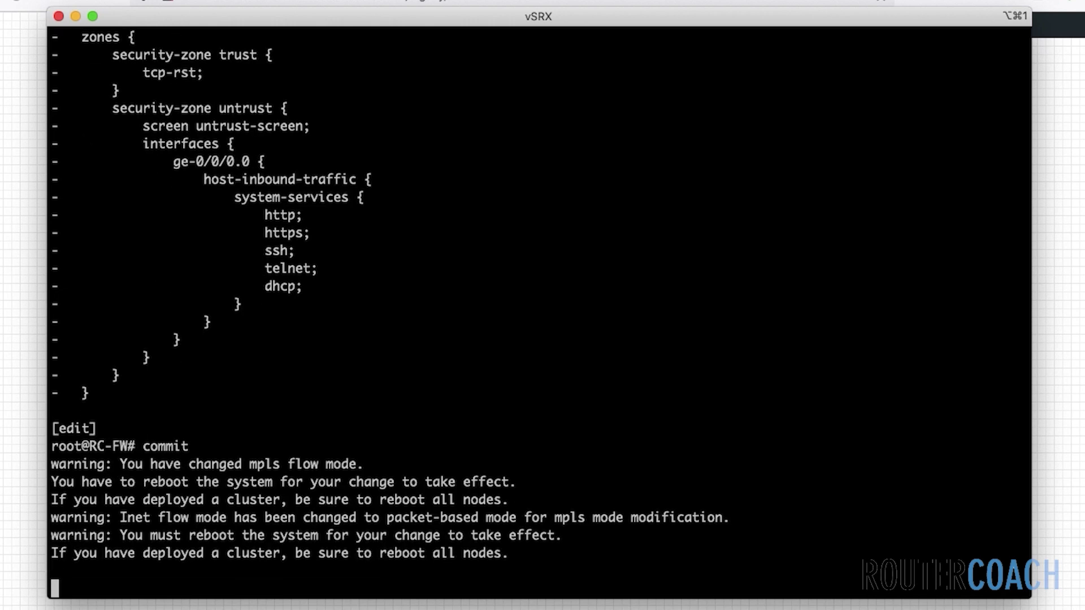
Exit configuration mode and issue request system reboot
{"action": "type", "text": "exit"}
{"action": "key", "text": "Return"}
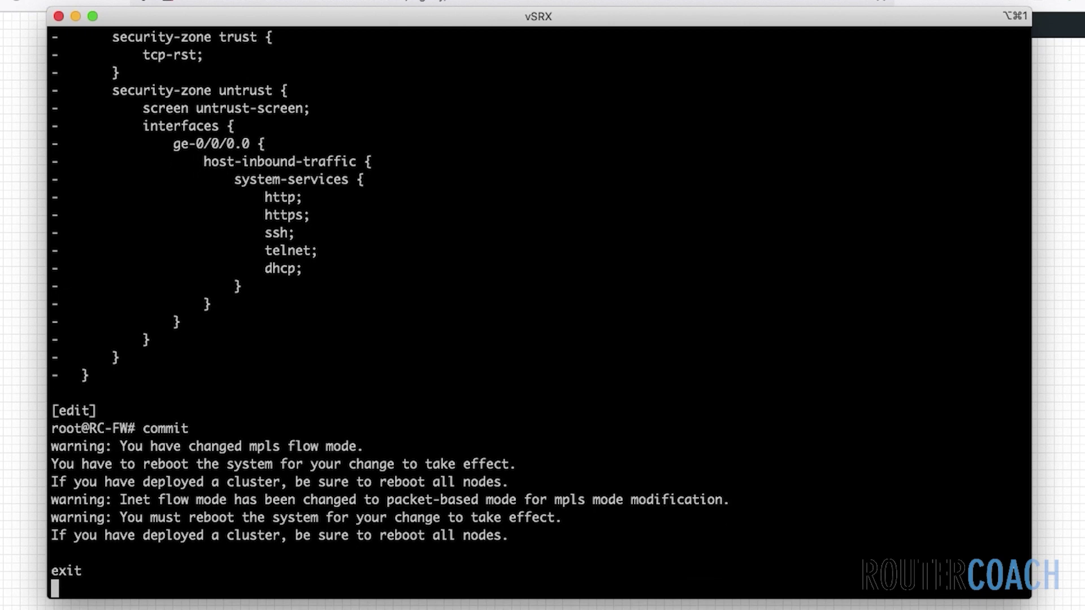
{"action": "type", "text": "request s"}
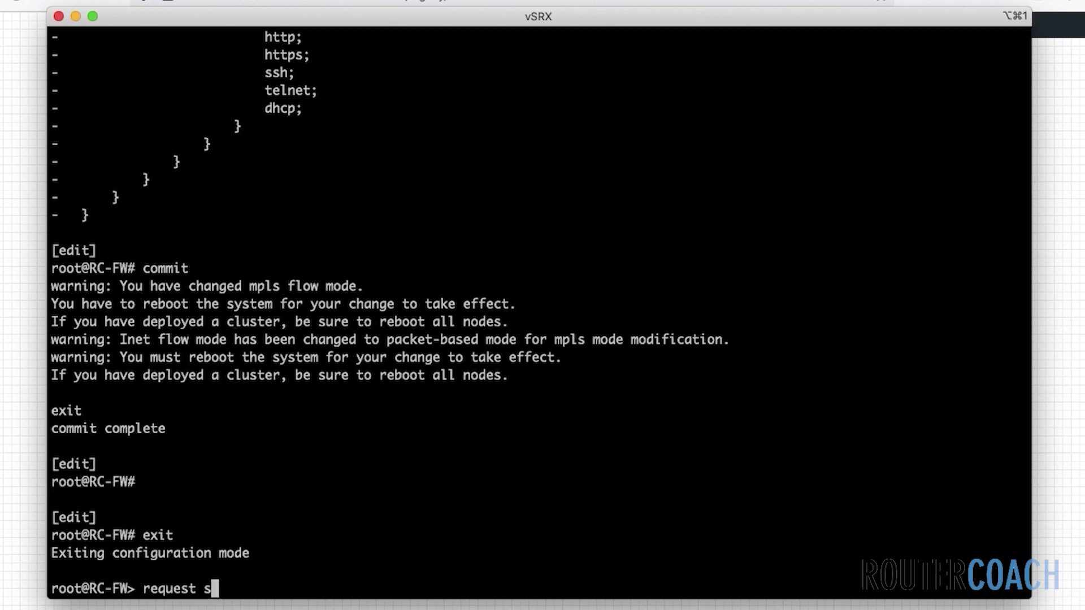
{"action": "type", "text": "ystem "}
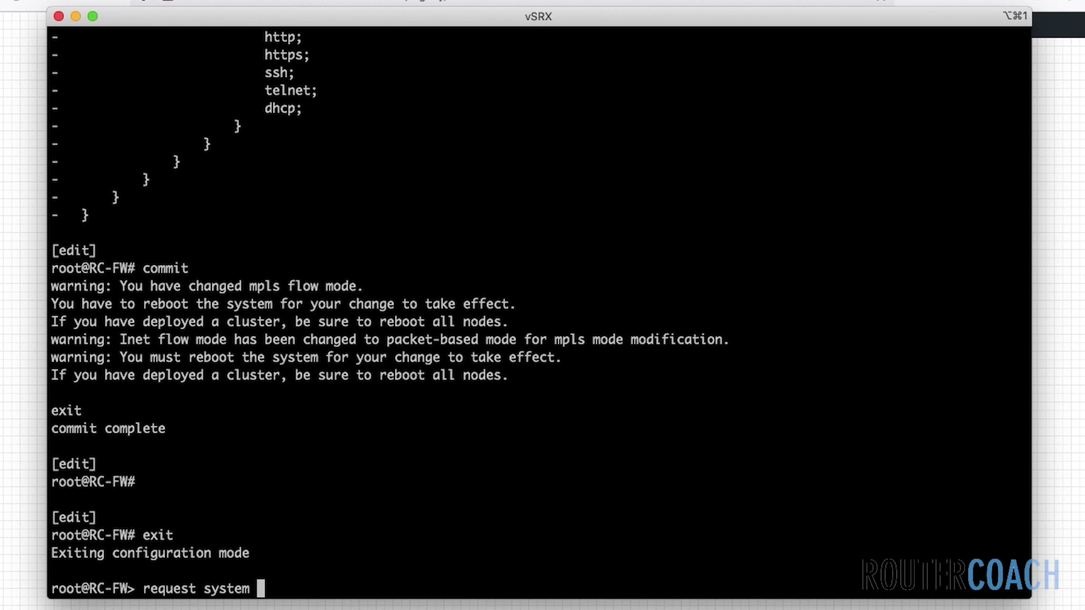
{"action": "type", "text": "reboot"}
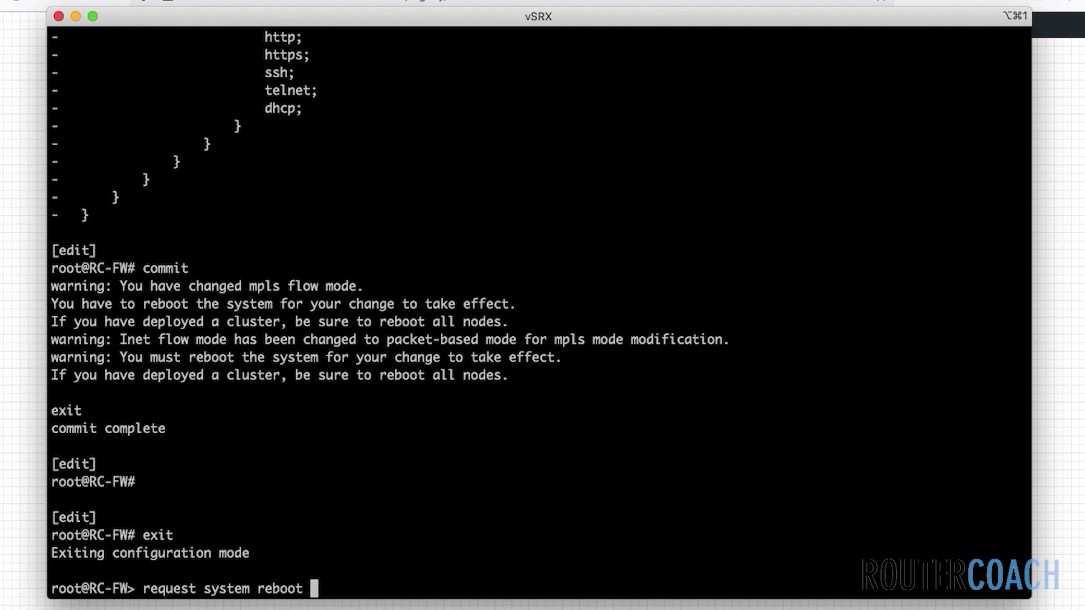
{"action": "key", "text": "Return"}
Answer yes to the reboot prompt and wait for the RC-FW login prompt
{"action": "type", "text": "yes,no] (no) yes"}
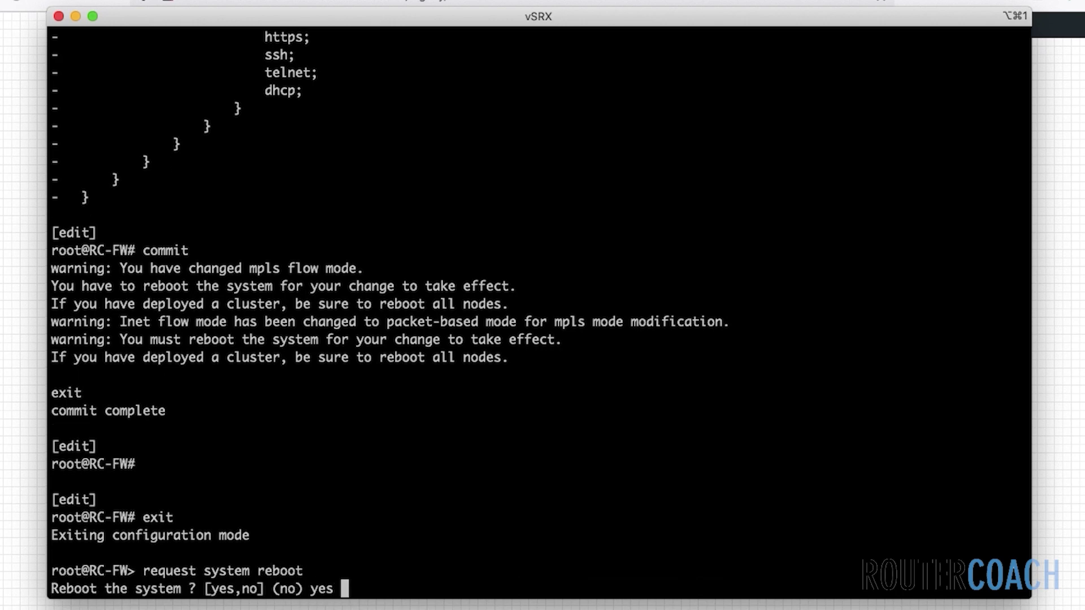
{"action": "key", "text": "Return"}
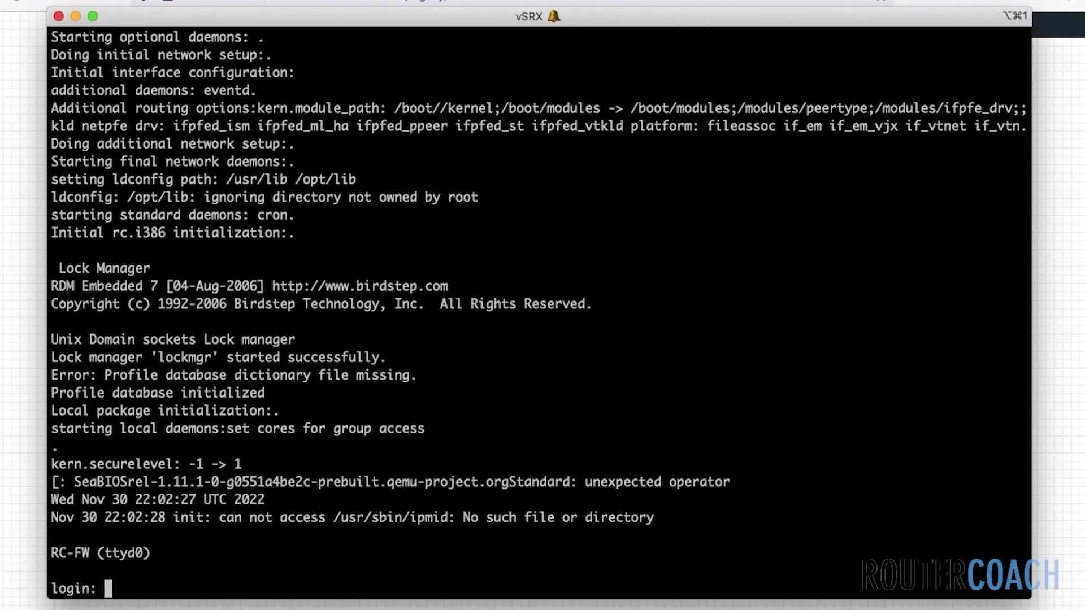
Log into RC-FW as root, clear the screen and enter the Junos CLI
{"action": "type", "text": "root"}
{"action": "key", "text": "Return"}
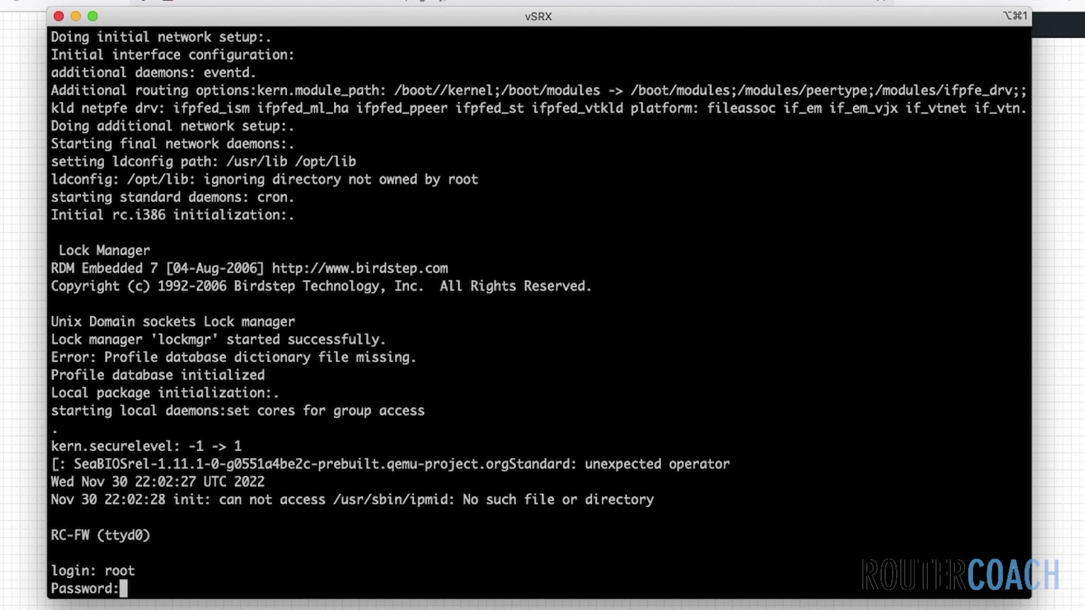
{"action": "key", "text": "Return"}
{"action": "type", "text": "clear "}
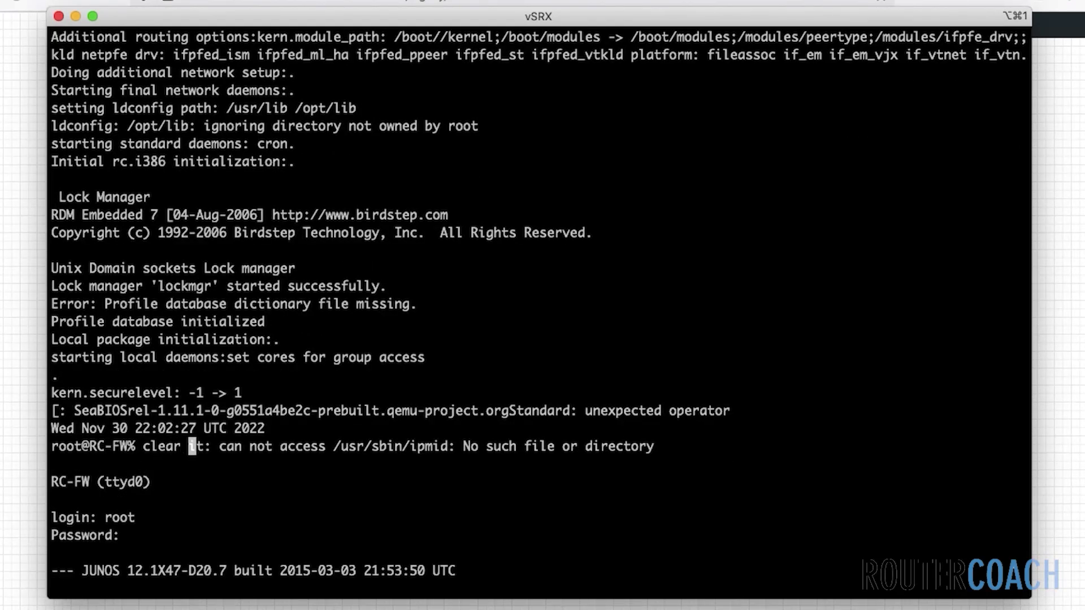
{"action": "type", "text": "screen"}
{"action": "key", "text": "Return"}
{"action": "type", "text": "c"}
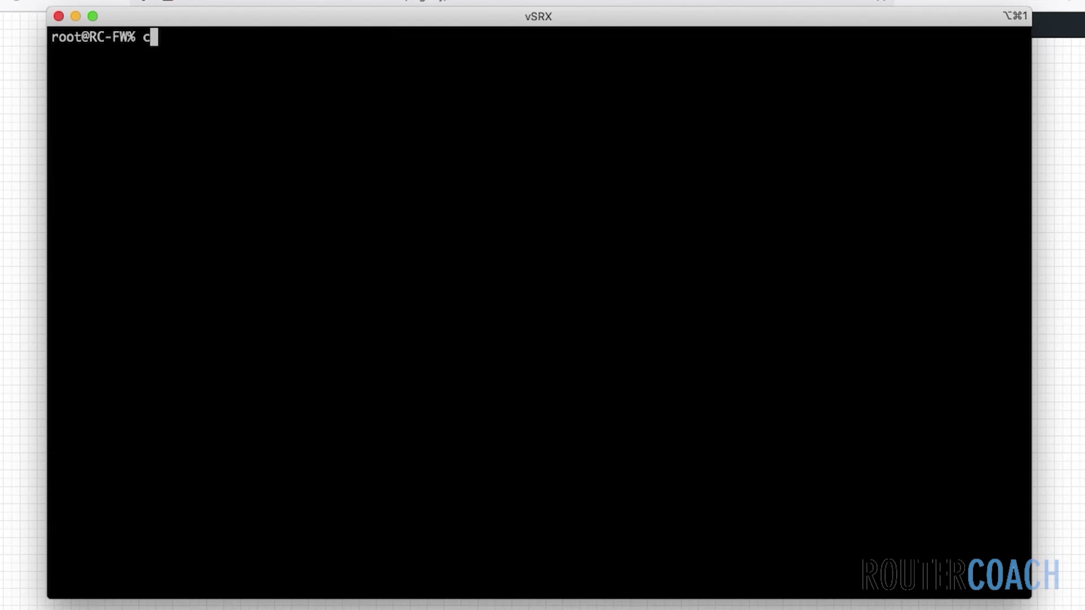
{"action": "type", "text": "li"}
{"action": "key", "text": "Return"}
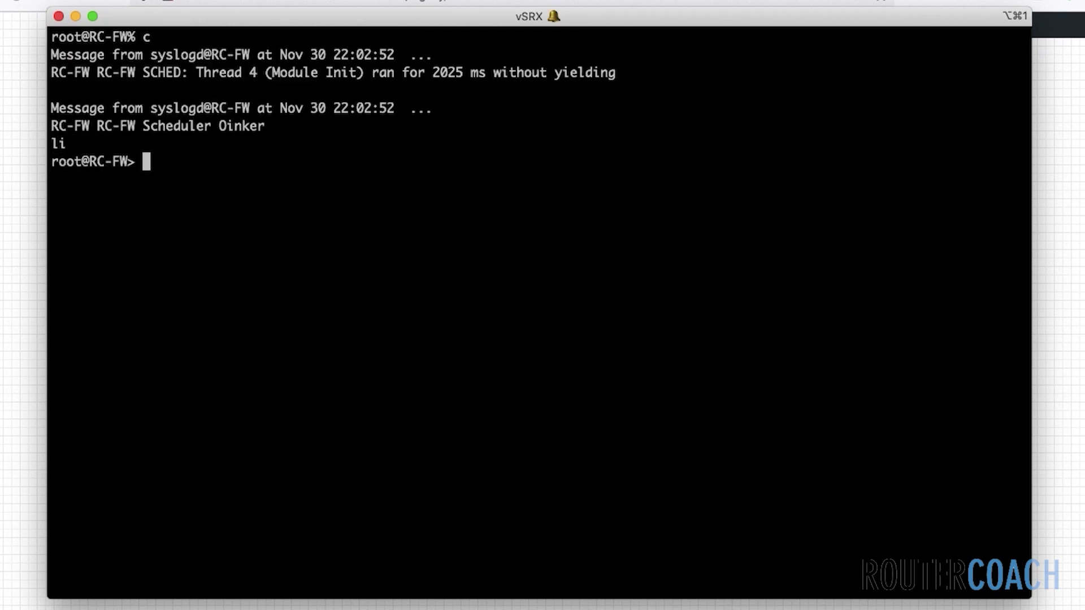
List interfaces with show interfaces terse, then bring up the Windows 7 VM in TigerVNC
{"action": "type", "text": "show "}
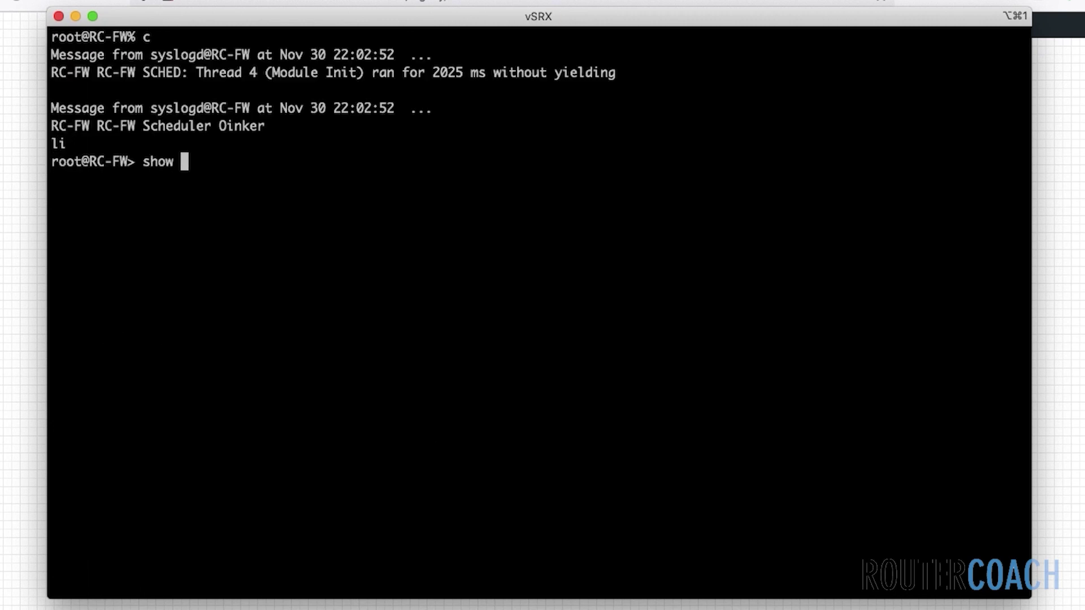
{"action": "type", "text": "interfaces terse"}
{"action": "key", "text": "Return"}
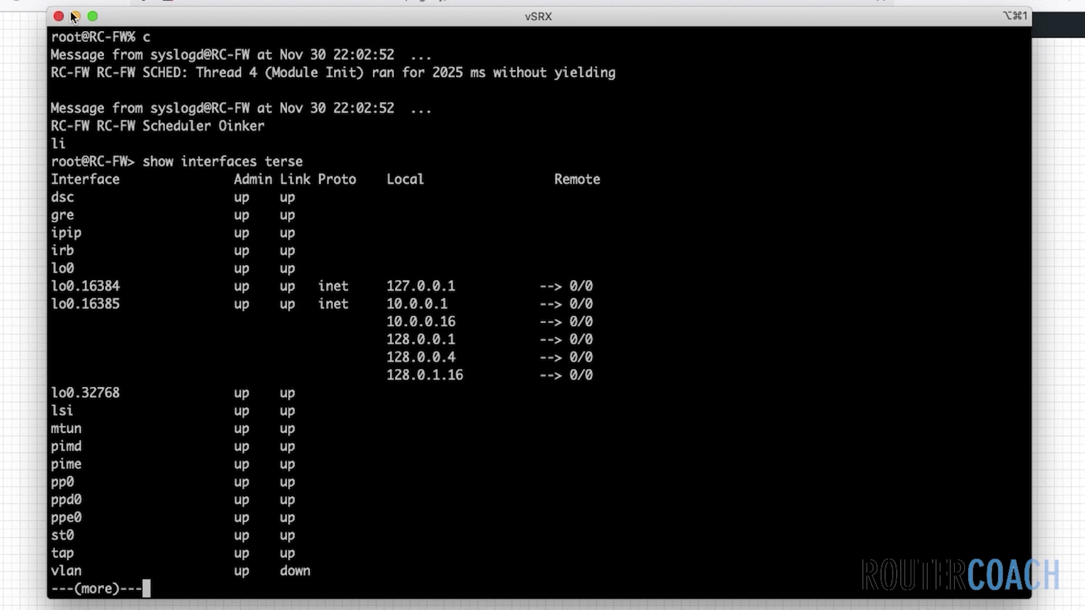
{"action": "left_click_drag", "start_coordinate": [210, 14], "coordinate": [294, 98]}
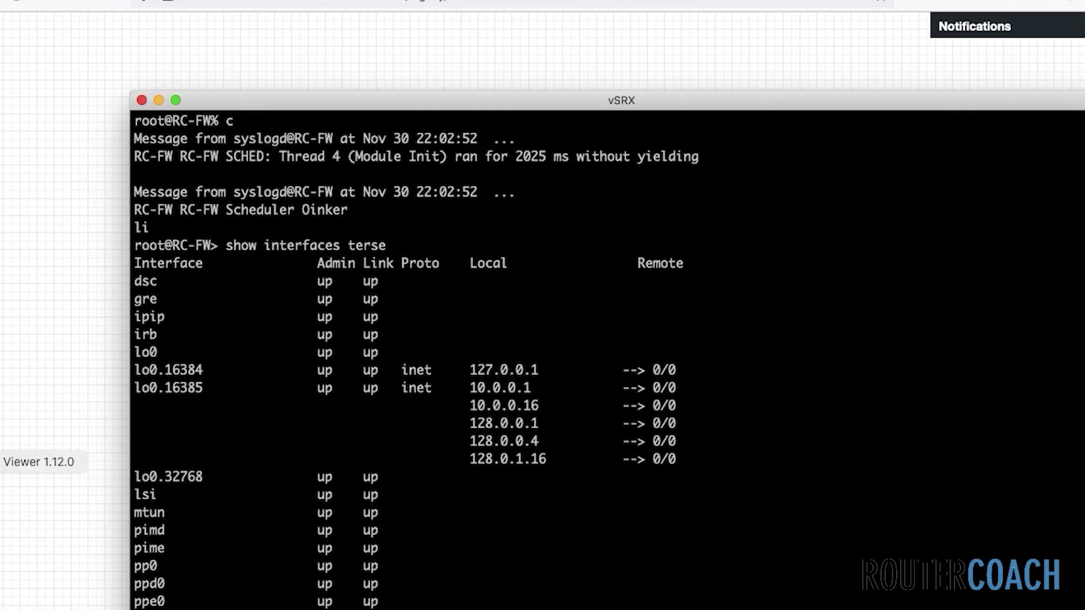
{"action": "left_click", "coordinate": [7, 462]}
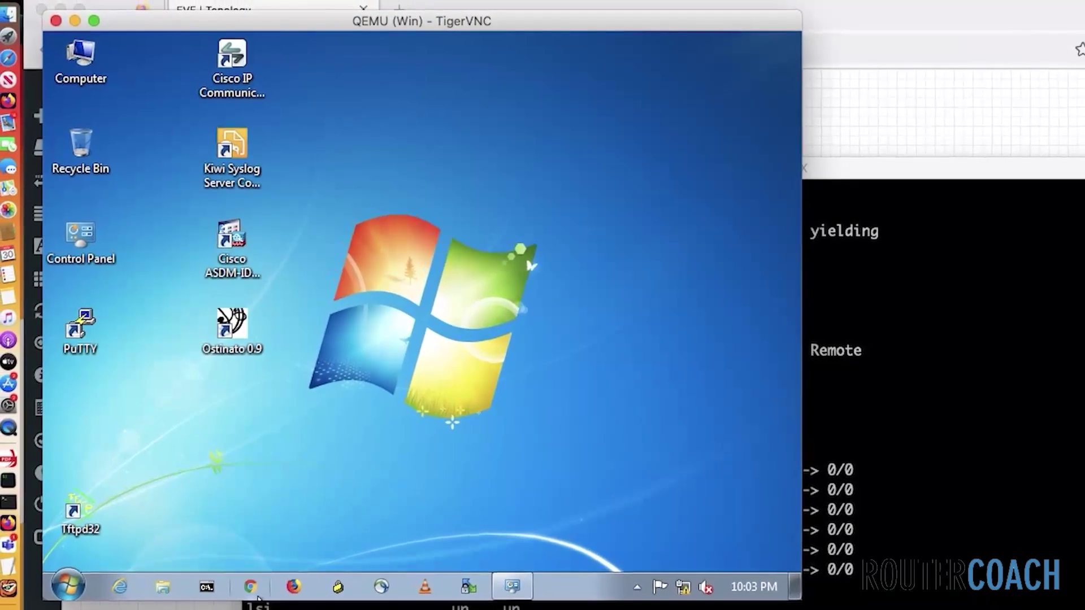
Start a continuous ping to 10.1.1.2 from the Windows VM; it reports destination host unreachable
{"action": "left_click", "coordinate": [206, 589]}
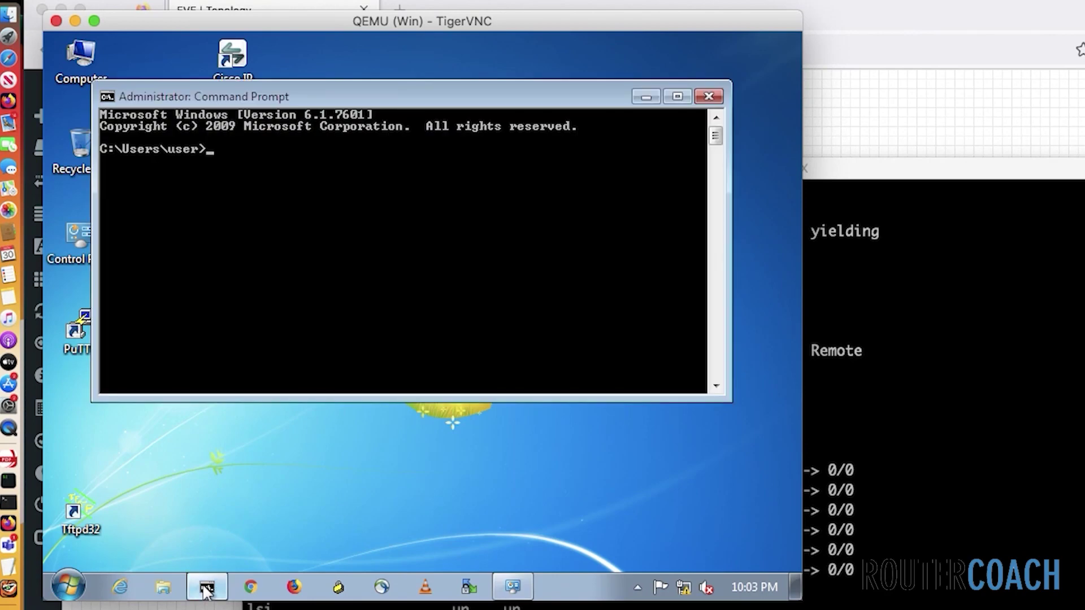
{"action": "type", "text": "ping 10.1.1.2 -t"}
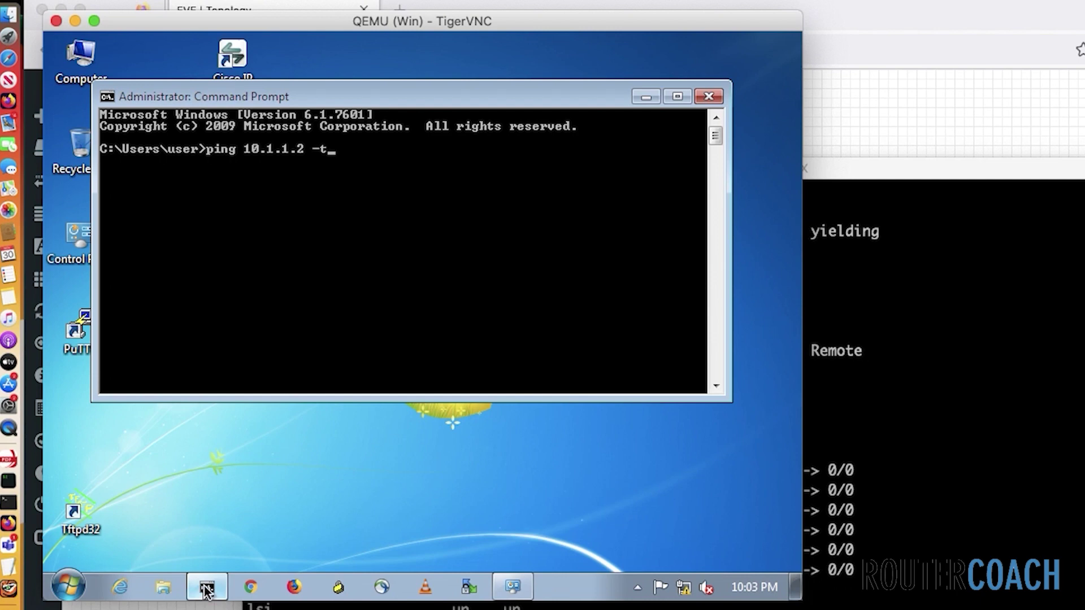
{"action": "key", "text": "Return"}
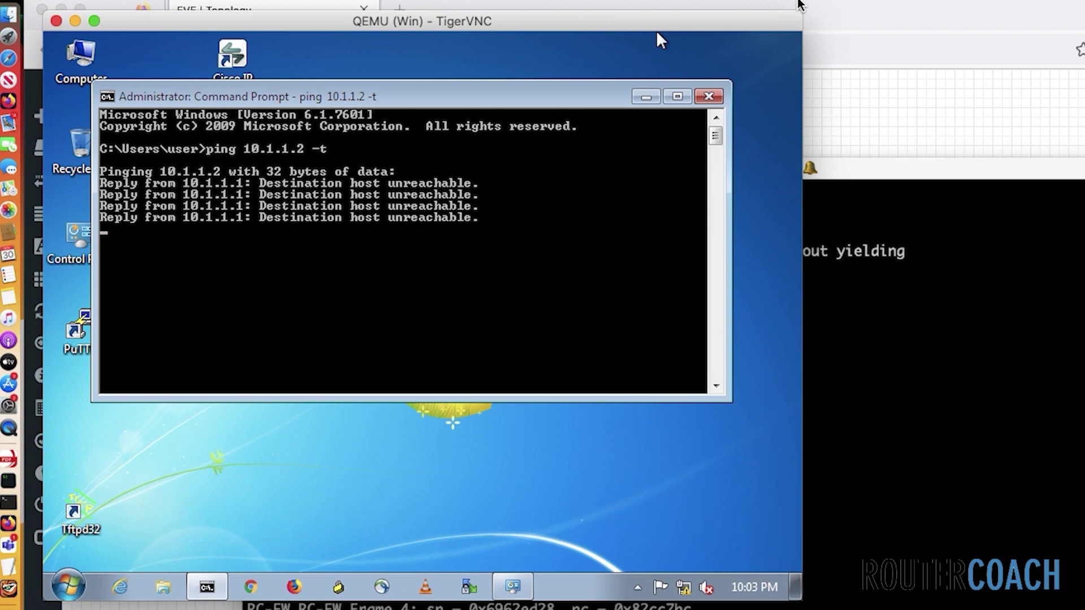
{"action": "left_click_drag", "start_coordinate": [482, 99], "coordinate": [444, 56]}
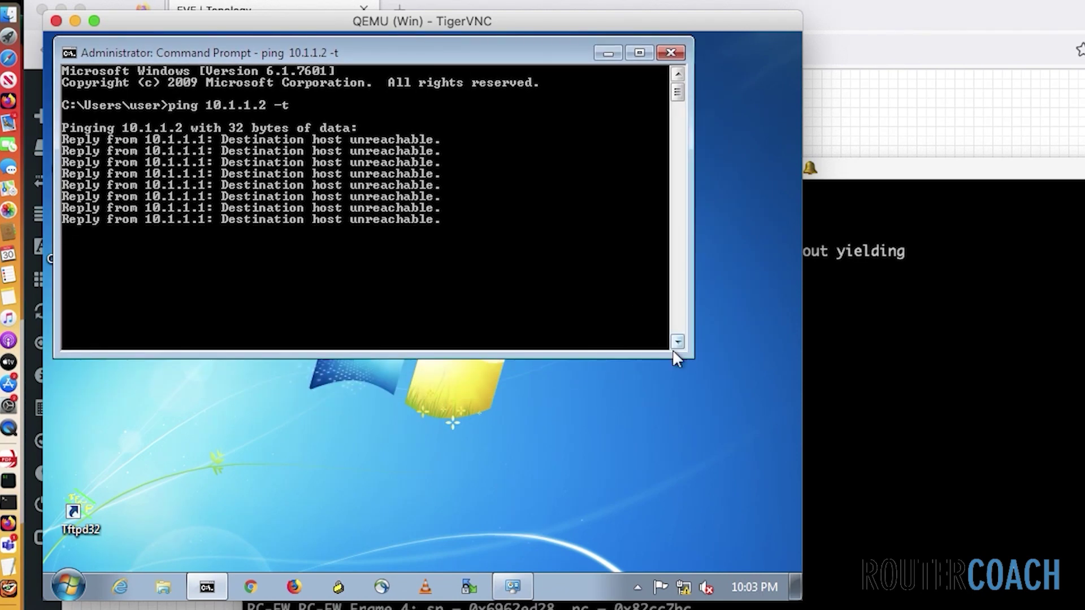
{"action": "left_click_drag", "start_coordinate": [682, 355], "coordinate": [762, 422]}
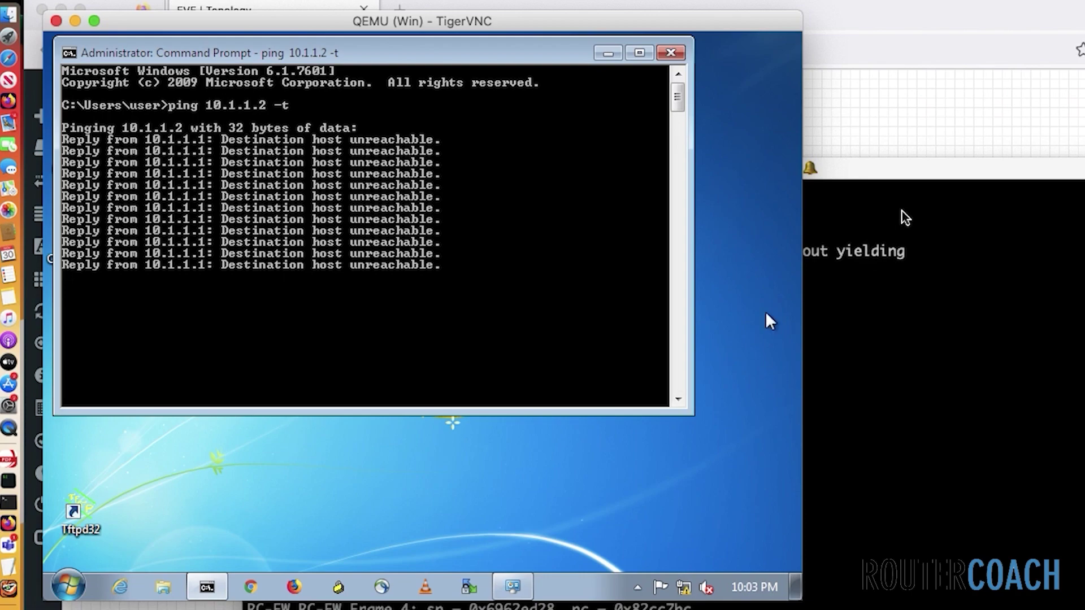
{"action": "left_click", "coordinate": [894, 185]}
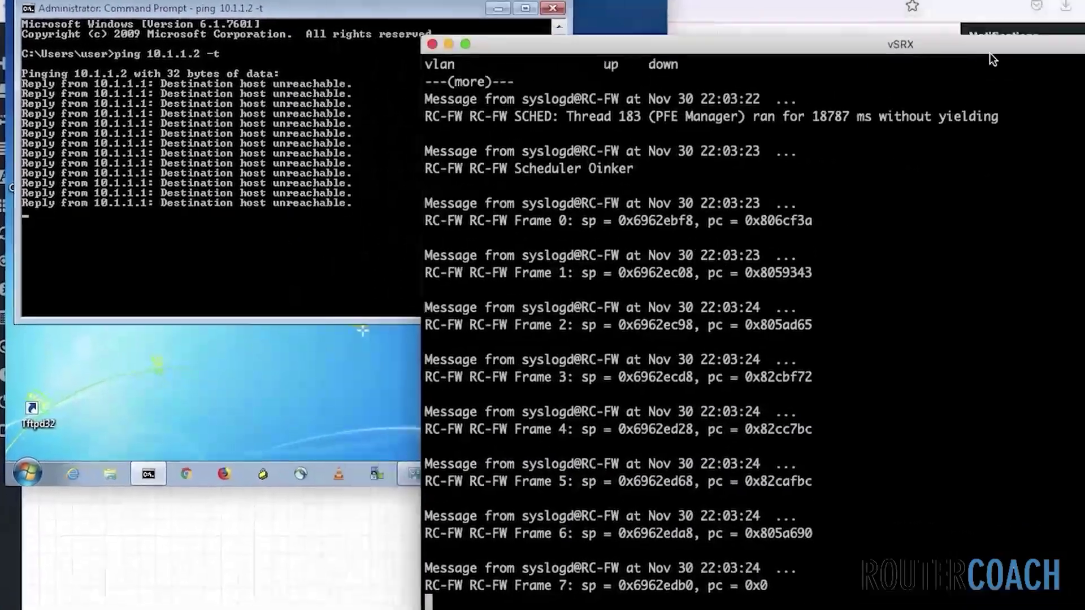
On the vSRX console, run 'show interfaces terse' to confirm 10.1.1.20/24 on the interface
{"action": "key", "text": "Return"}
{"action": "type", "text": "show "}
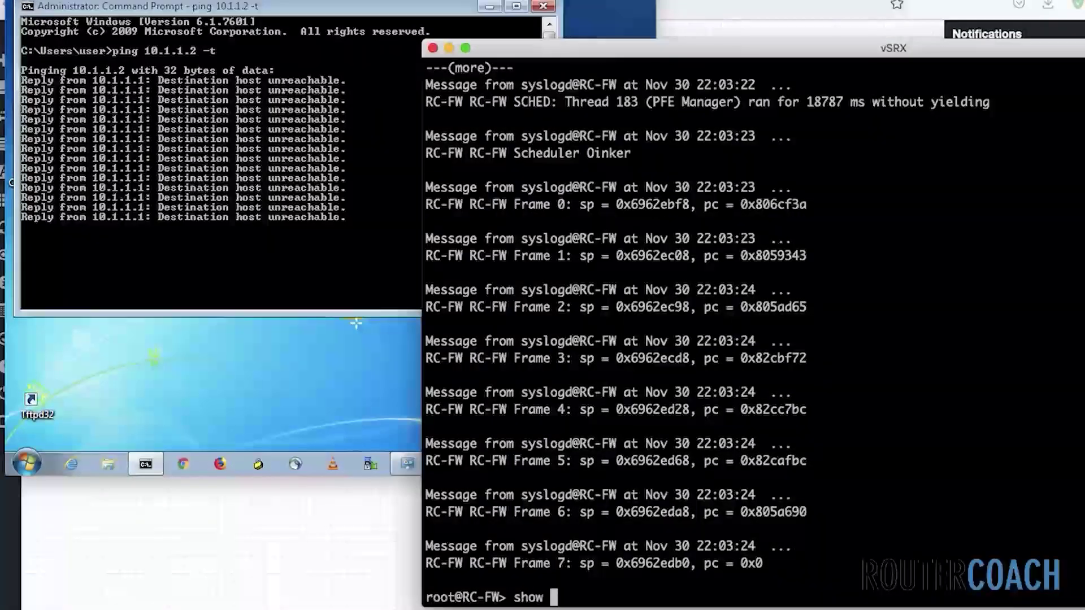
{"action": "type", "text": "interfaces t"}
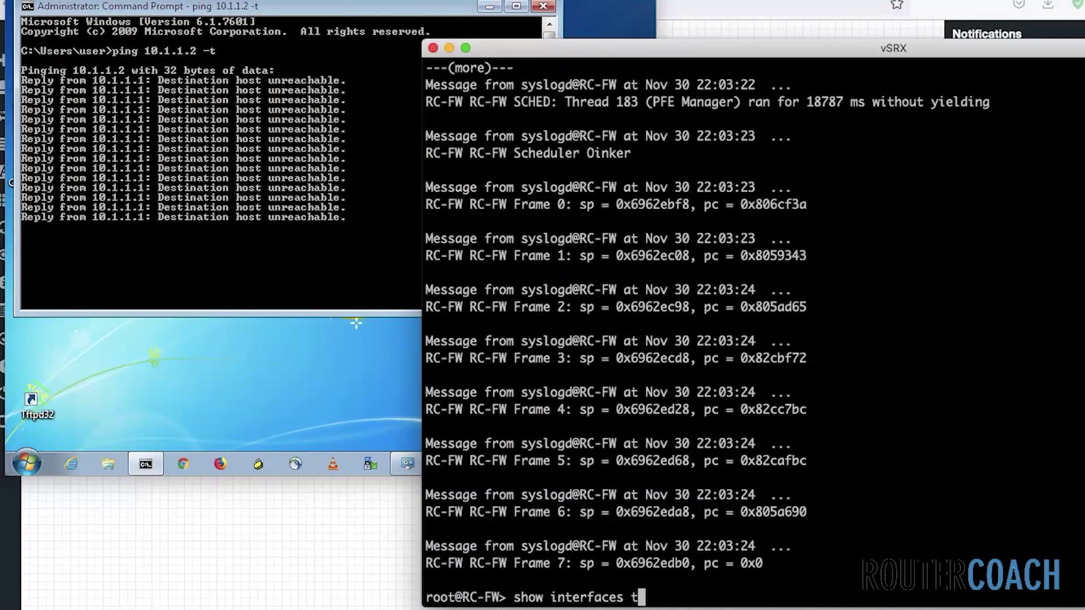
{"action": "type", "text": "erse"}
{"action": "key", "text": "Return"}
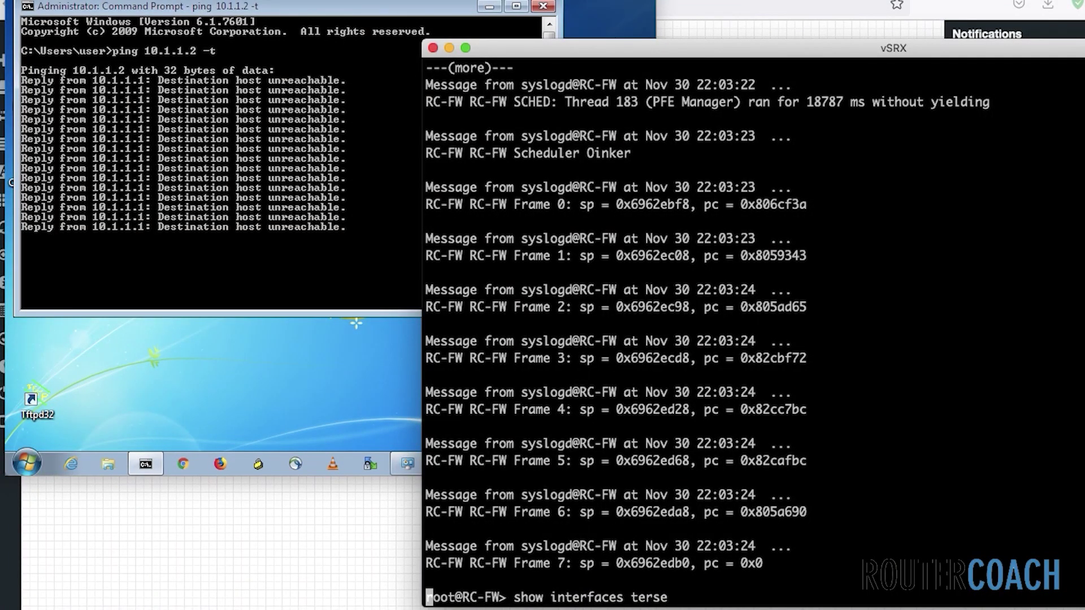
Stop the ping to 10.1.1.2, ping 10.1.1.20 continuously for replies, then close the command prompt
{"action": "left_click", "coordinate": [350, 284]}
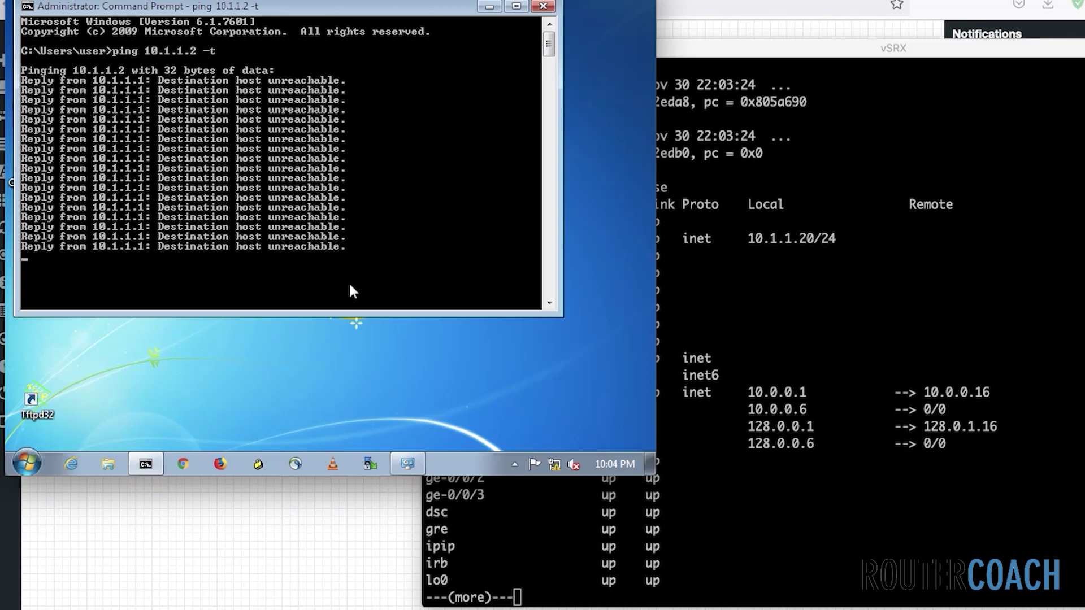
{"action": "key", "text": "ctrl+c"}
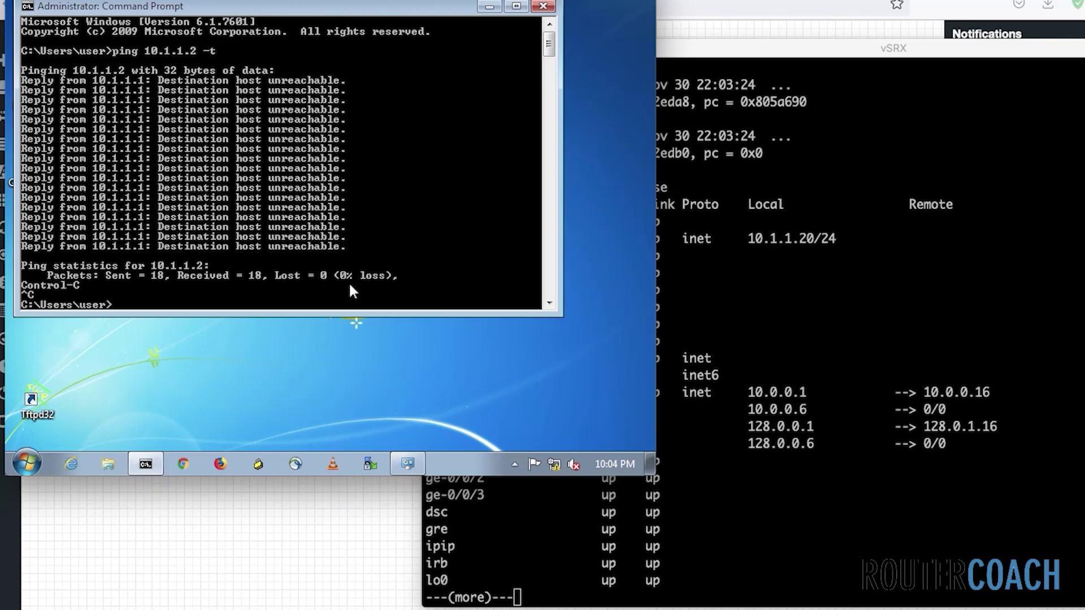
{"action": "key", "text": "Up"}
{"action": "key", "text": "Left"}
{"action": "key", "text": "Left"}
{"action": "key", "text": "Left"}
{"action": "type", "text": "0"}
{"action": "key", "text": "Return"}
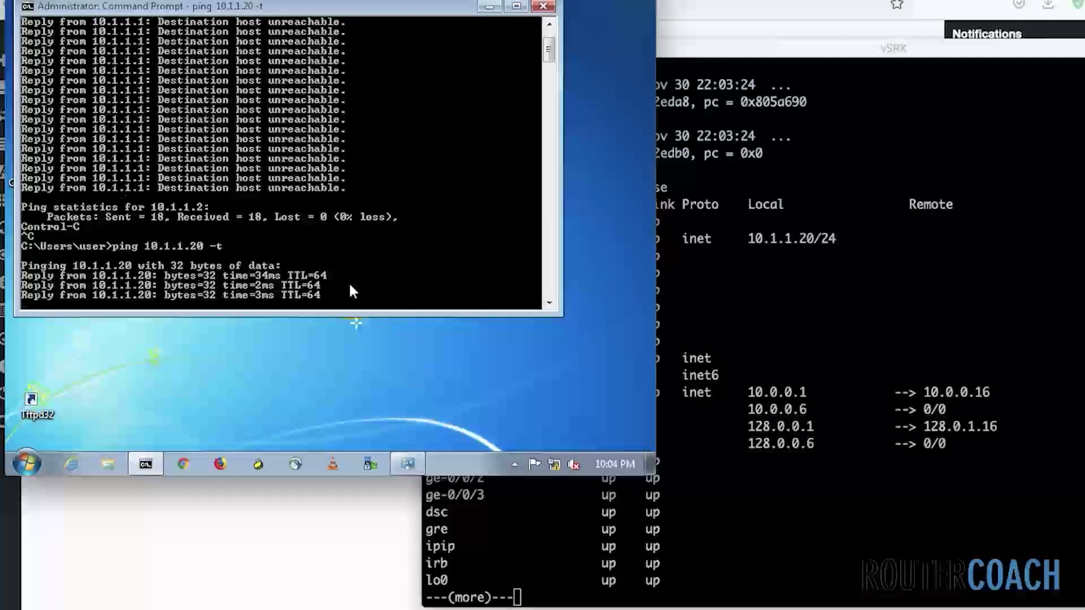
{"action": "key", "text": "ctrl+c"}
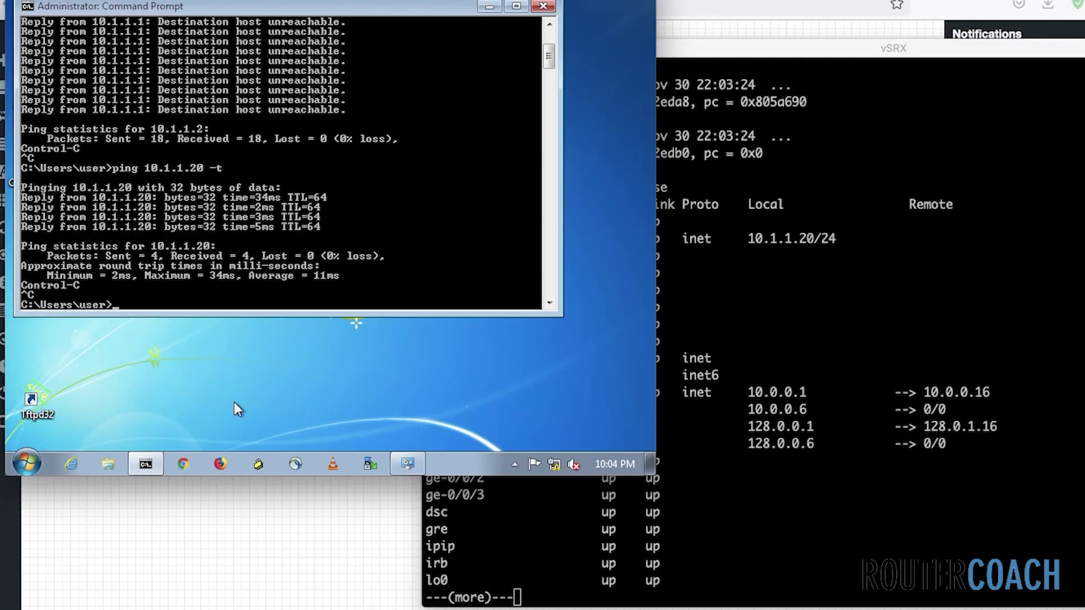
{"action": "left_click", "coordinate": [543, 7]}
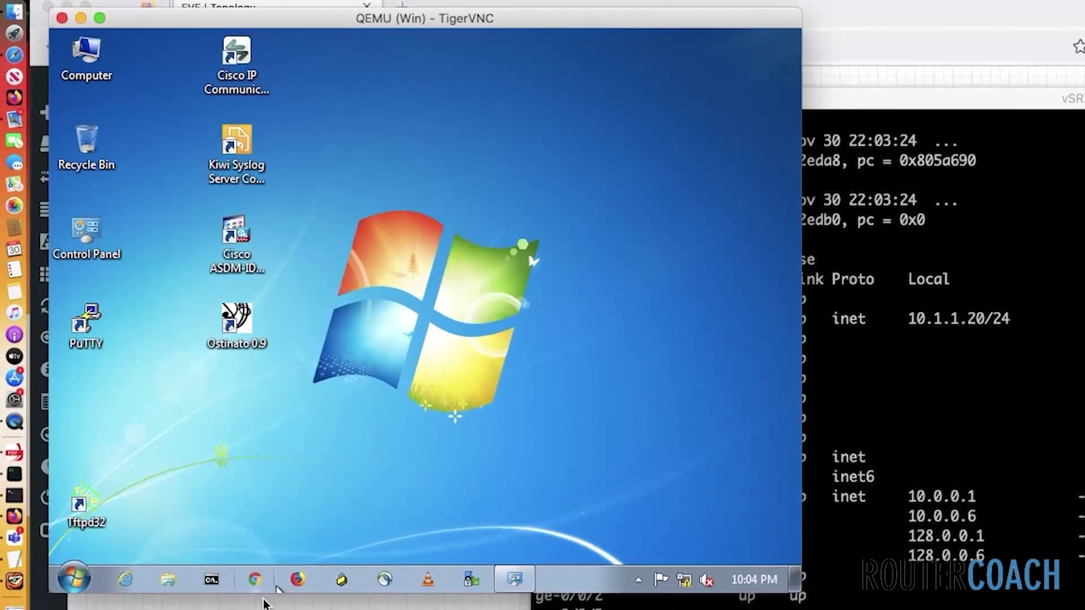
{"action": "left_click", "coordinate": [254, 585]}
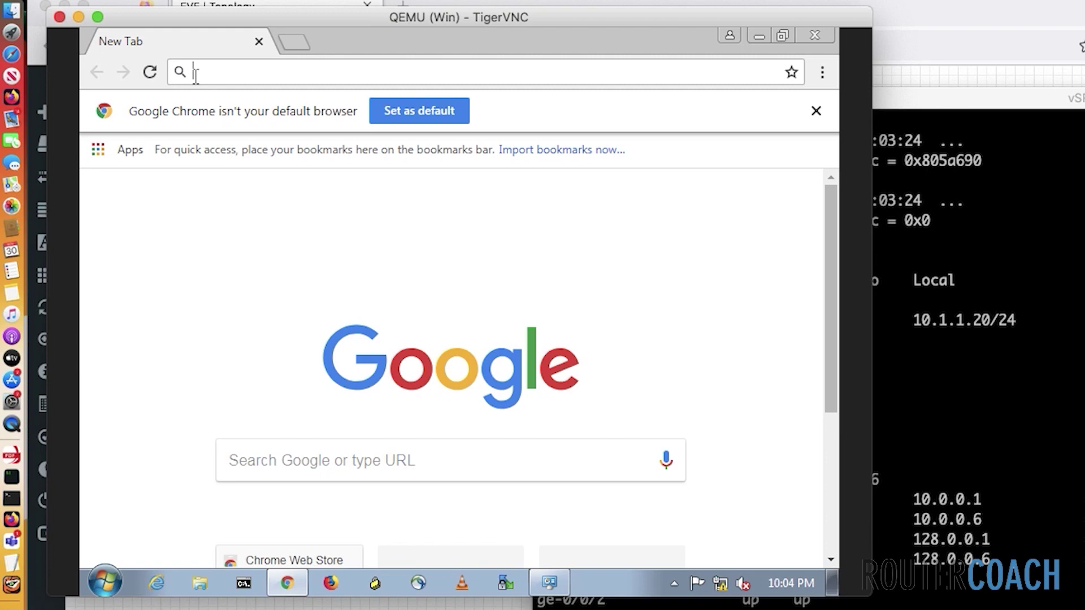
{"action": "type", "text": "10.1.1.2"}
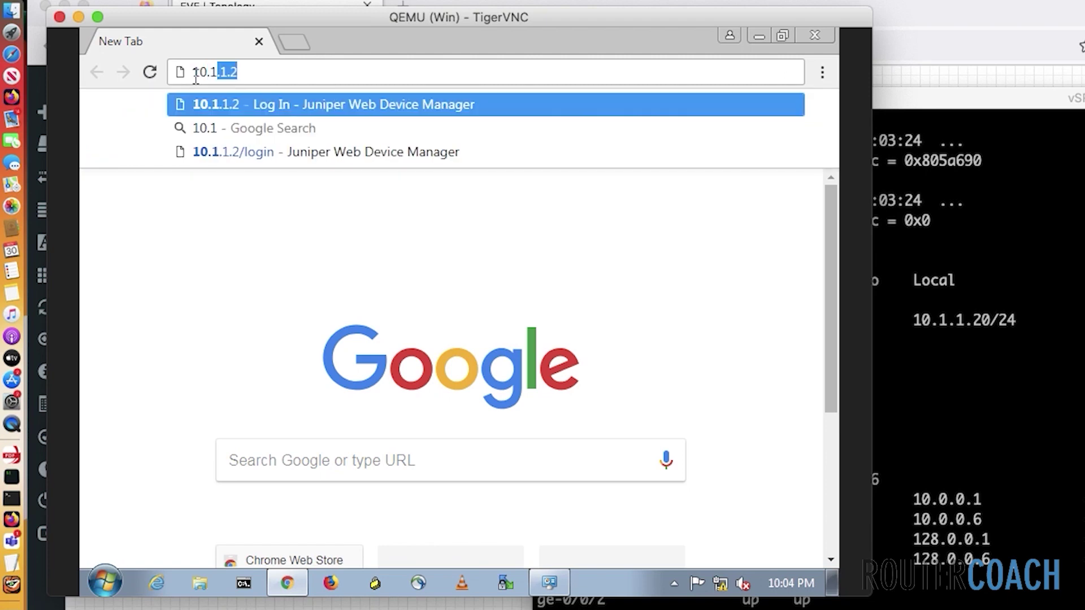
{"action": "key", "text": "Return"}
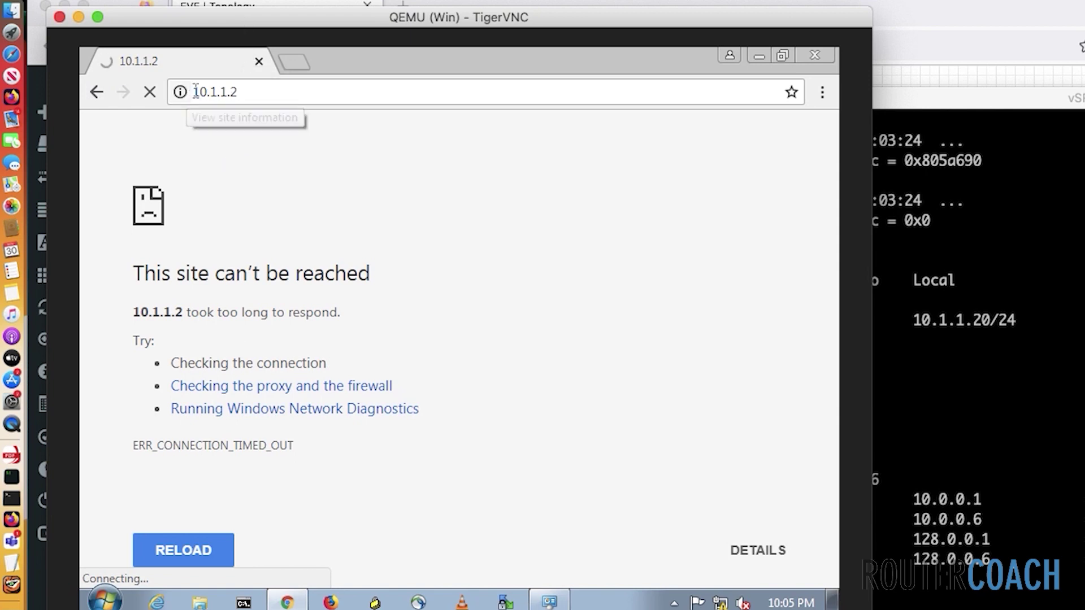
{"action": "left_click", "coordinate": [246, 92]}
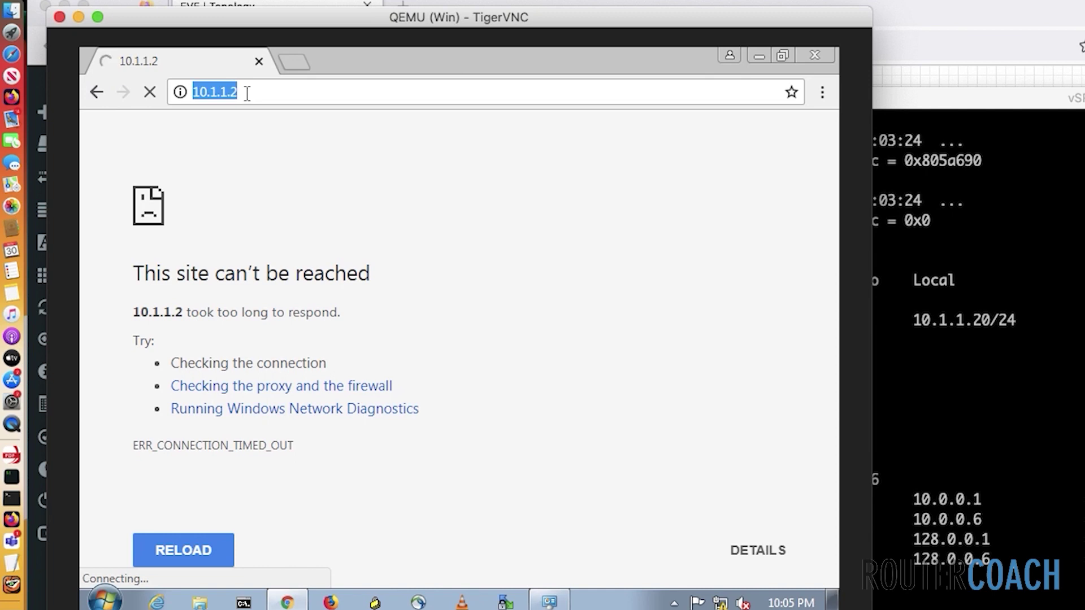
{"action": "type", "text": "http"}
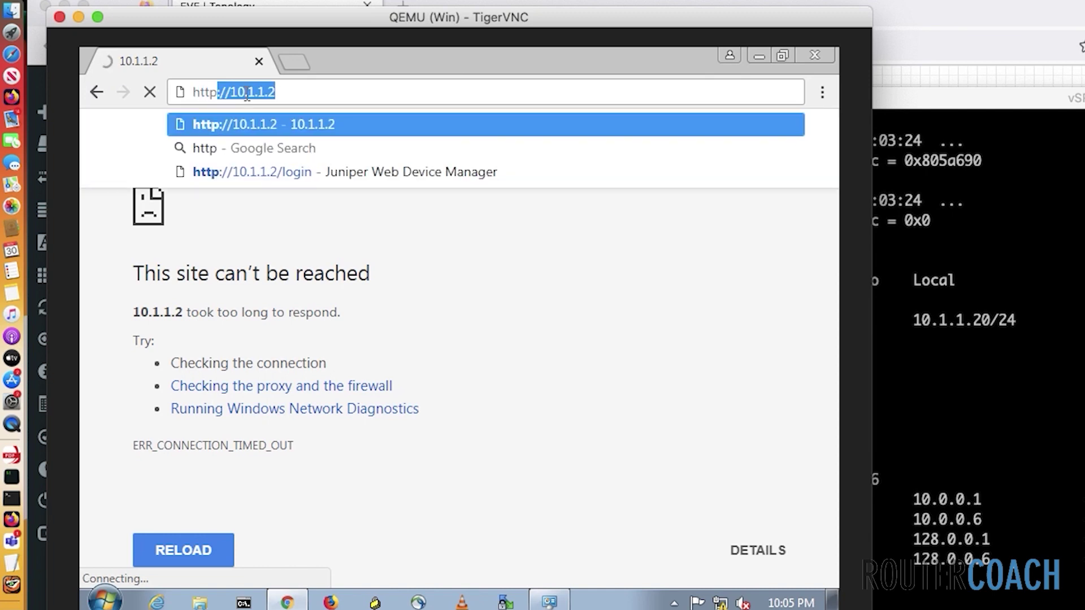
{"action": "key", "text": "Return"}
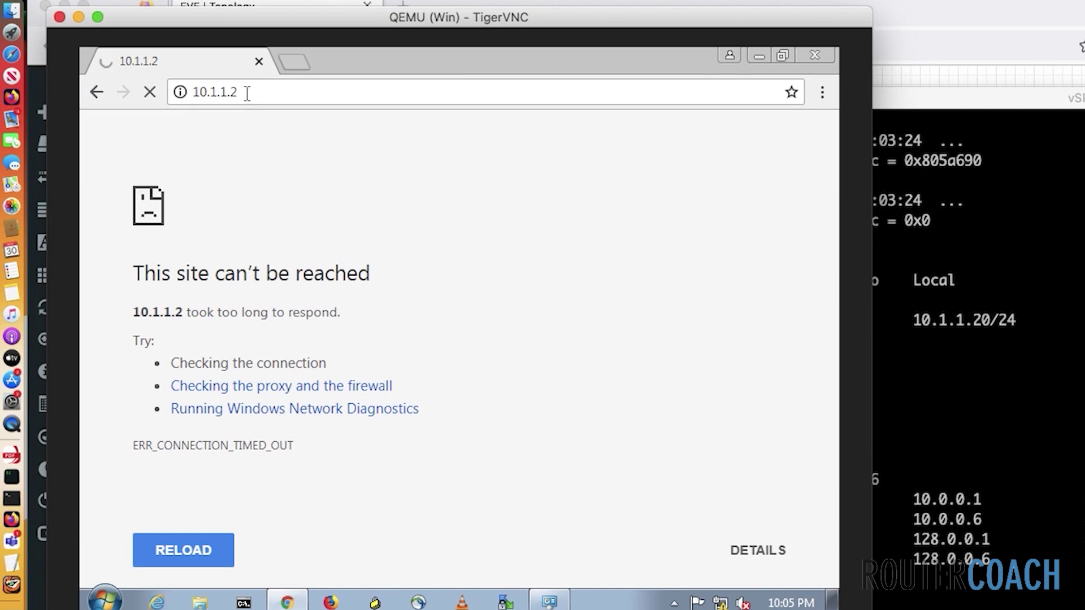
{"action": "left_click", "coordinate": [948, 341]}
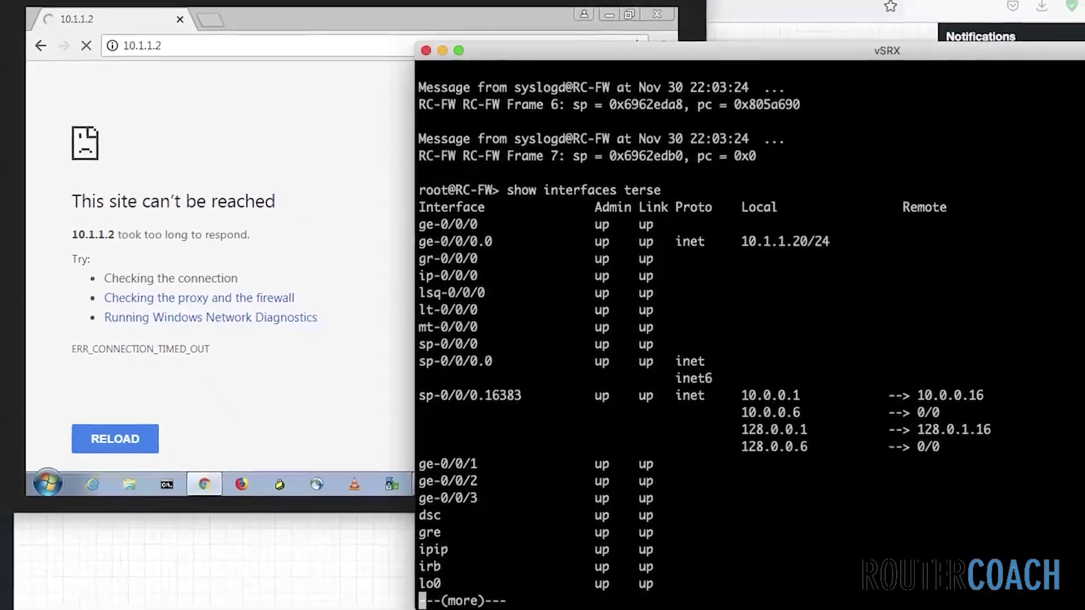
Enter configuration mode with 'edit' and run 'show system services' to see web-management on ge-0/0/0.0
{"action": "key", "text": "q"}
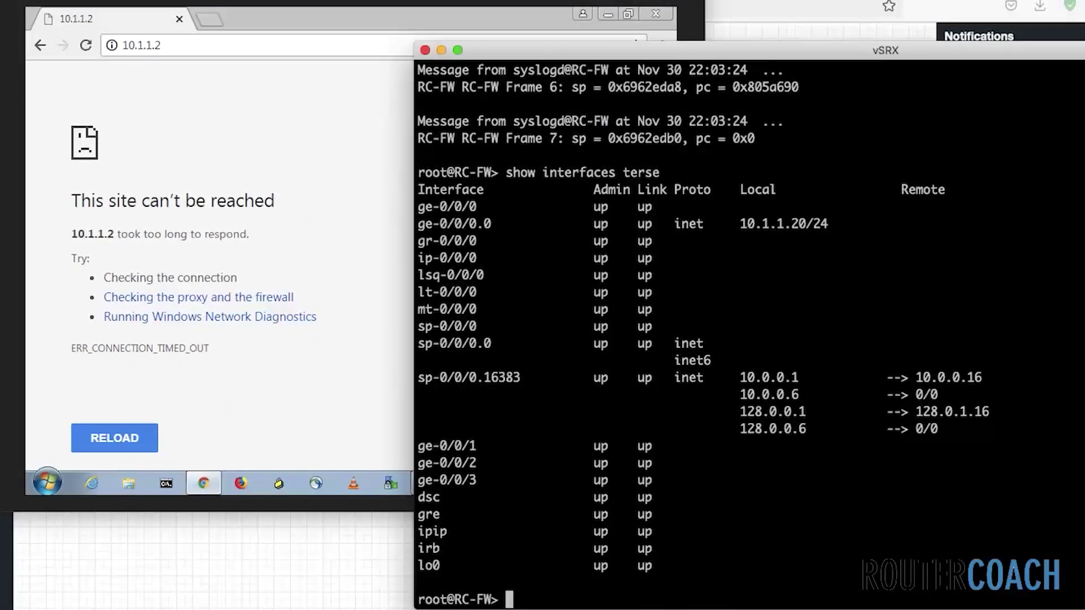
{"action": "type", "text": "edit"}
{"action": "key", "text": "Return"}
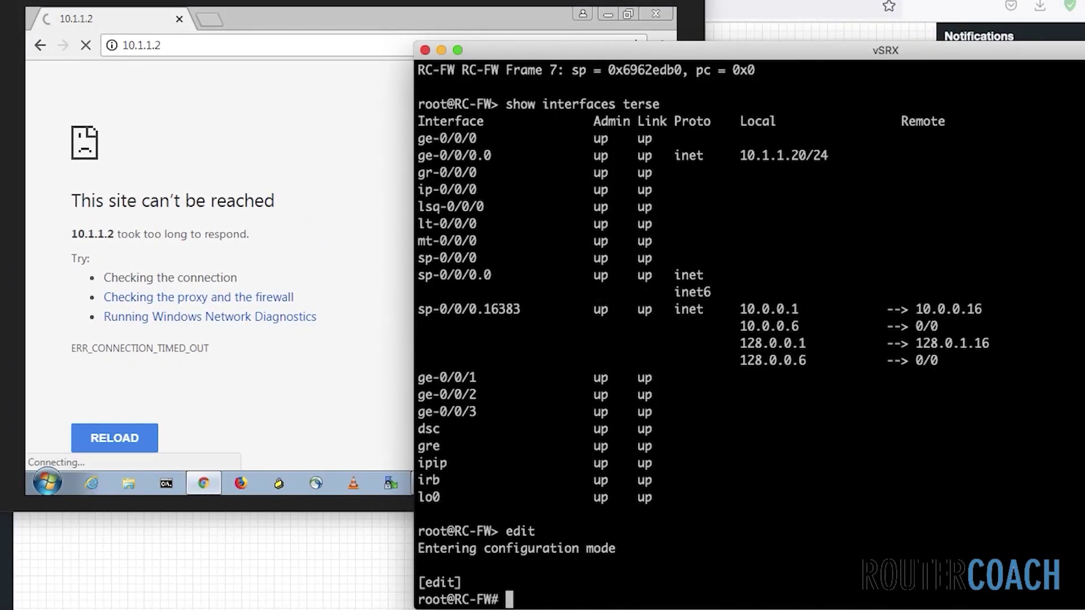
{"action": "type", "text": "show syst"}
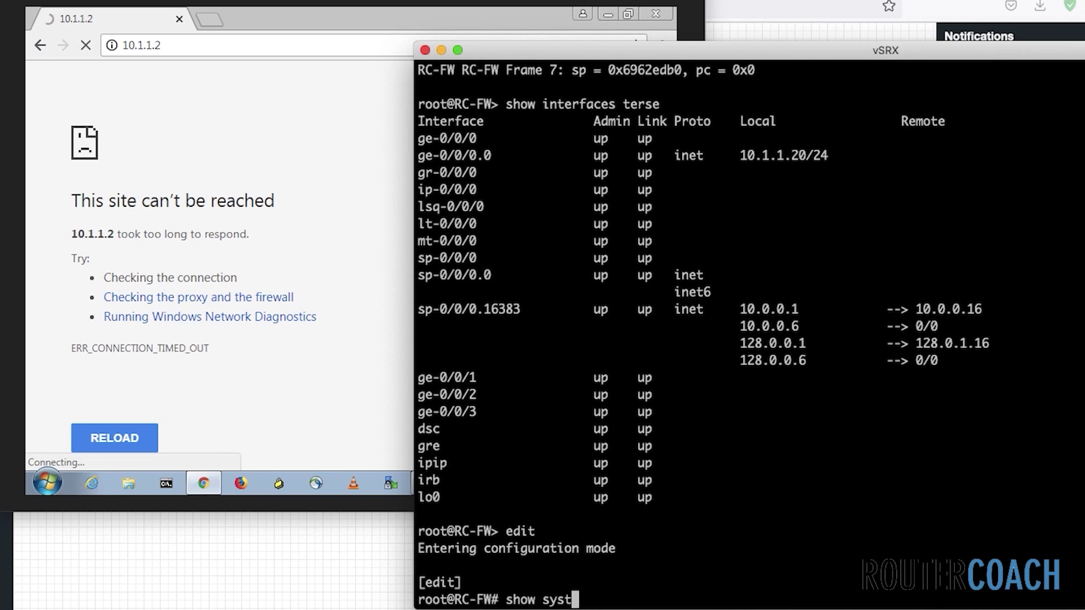
{"action": "type", "text": "em services"}
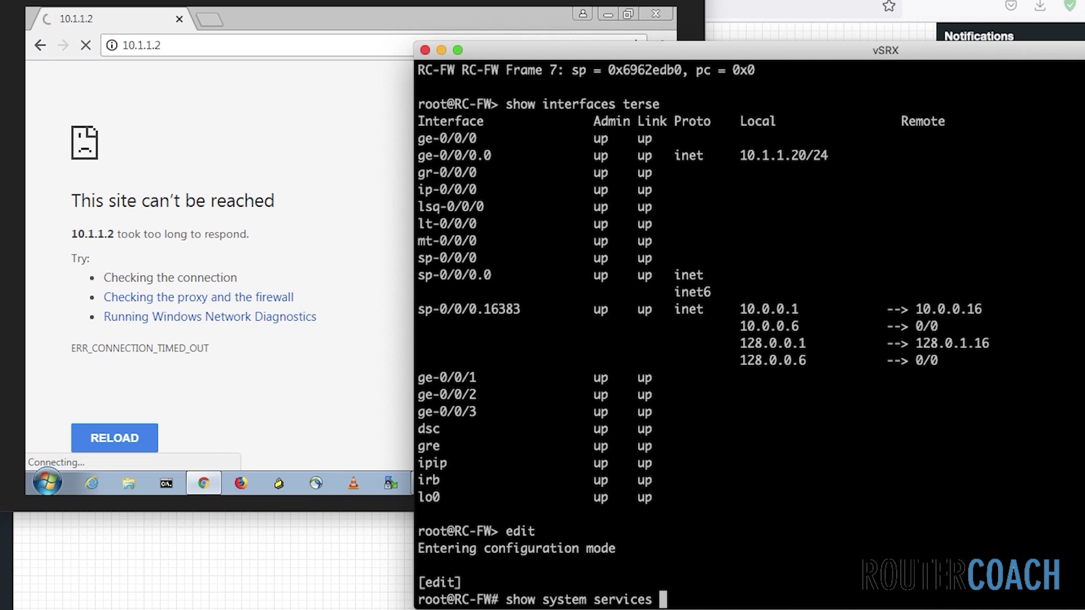
{"action": "key", "text": "Return"}
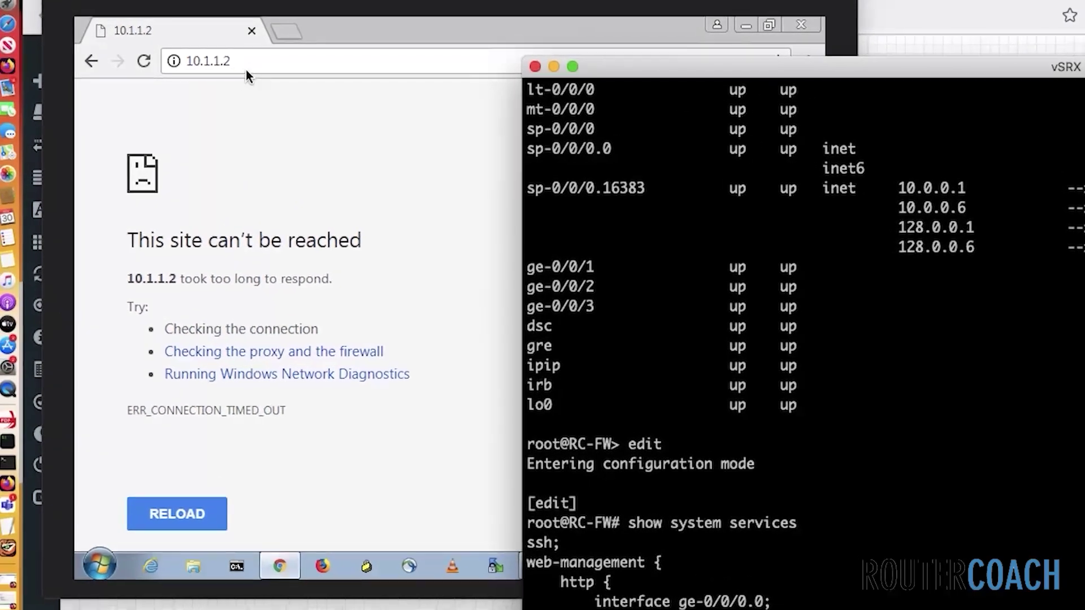
Correct the browser address to 10.1.1.20 to load the J-Web login page
{"action": "left_click", "coordinate": [169, 45]}
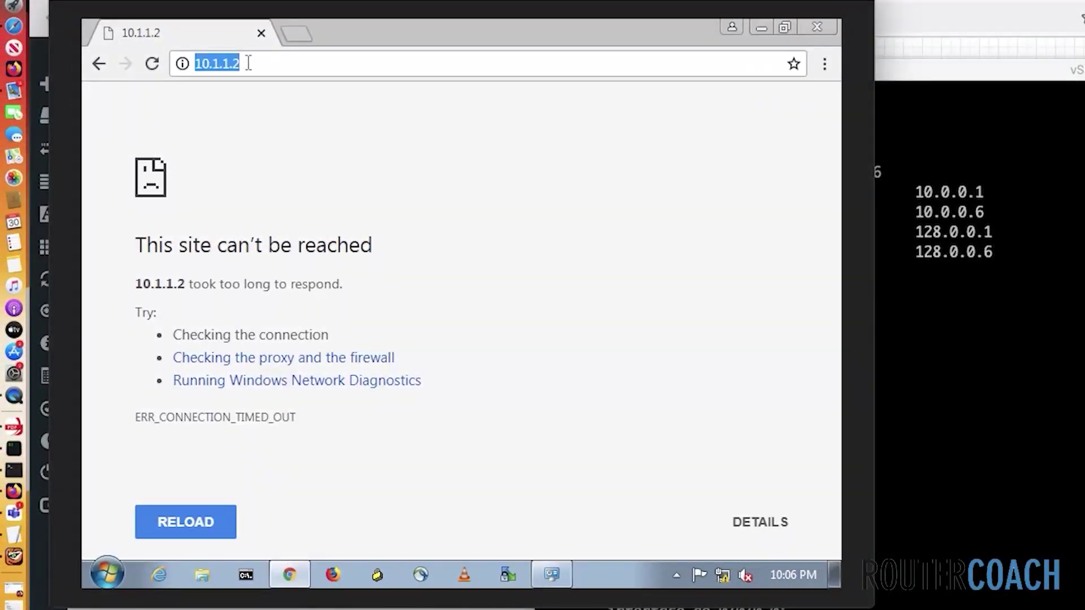
{"action": "left_click", "coordinate": [248, 64]}
{"action": "type", "text": "0"}
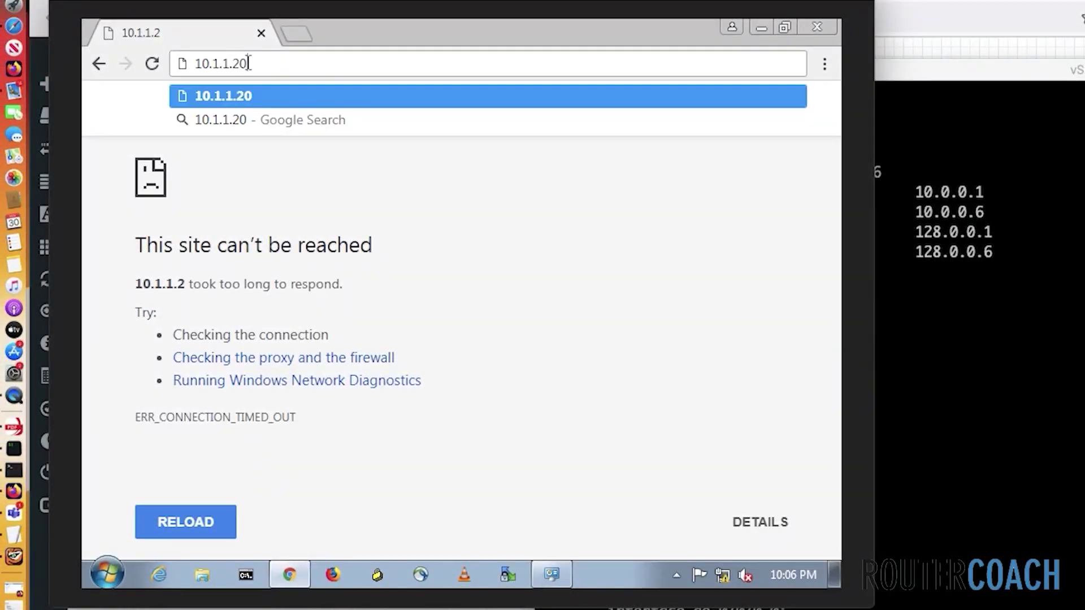
{"action": "key", "text": "Return"}
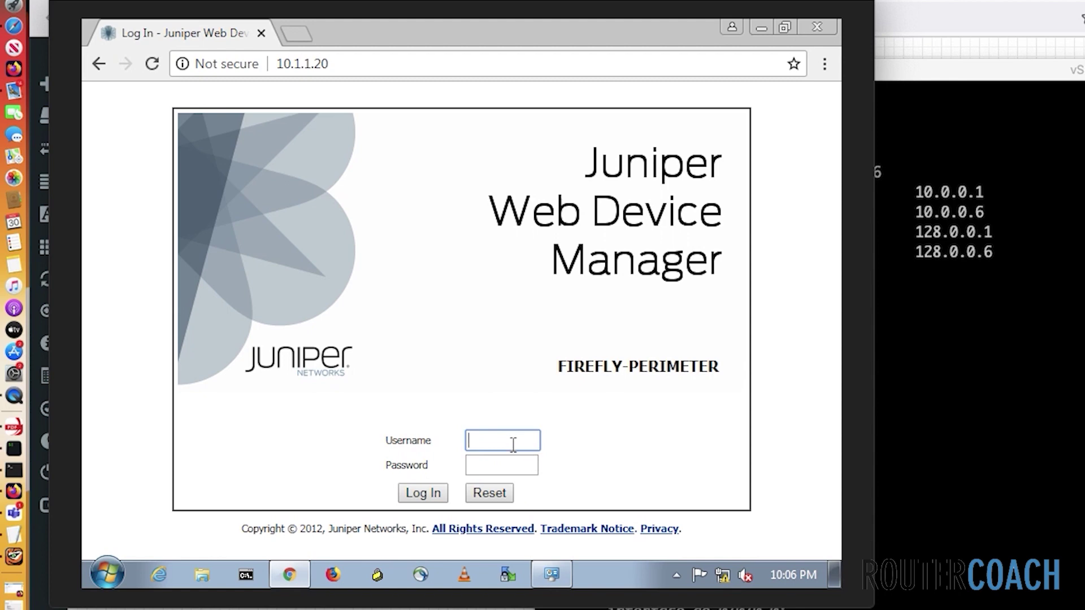
Log in to J-Web as root with the device password
{"action": "type", "text": "root"}
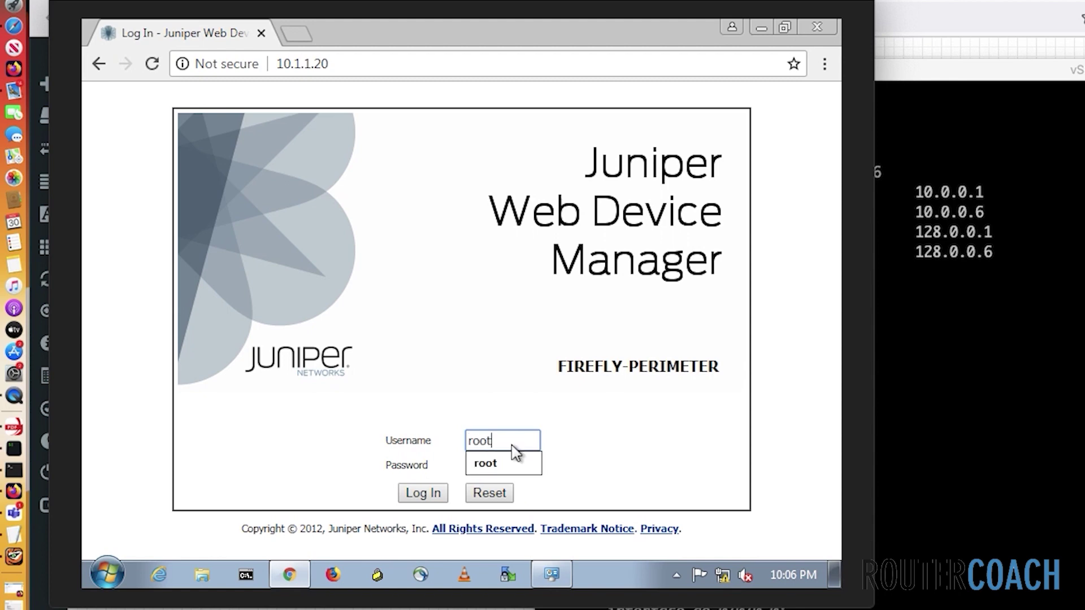
{"action": "key", "text": "Return"}
{"action": "type", "text": "root"}
{"action": "key", "text": "Tab"}
{"action": "type", "text": "juniper1"}
{"action": "key", "text": "Return"}
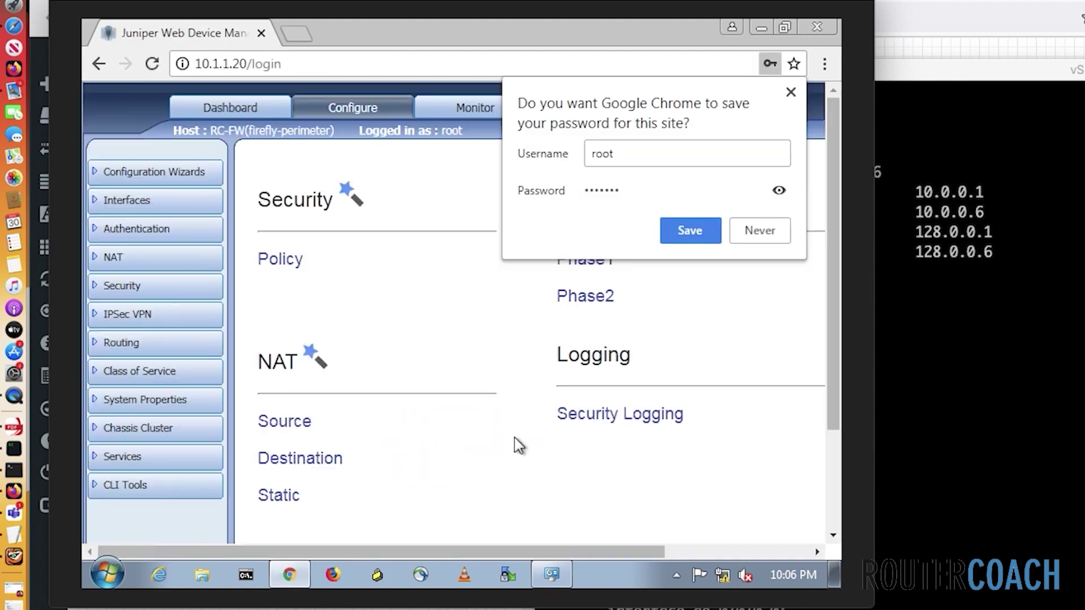
{"action": "left_click", "coordinate": [763, 231]}
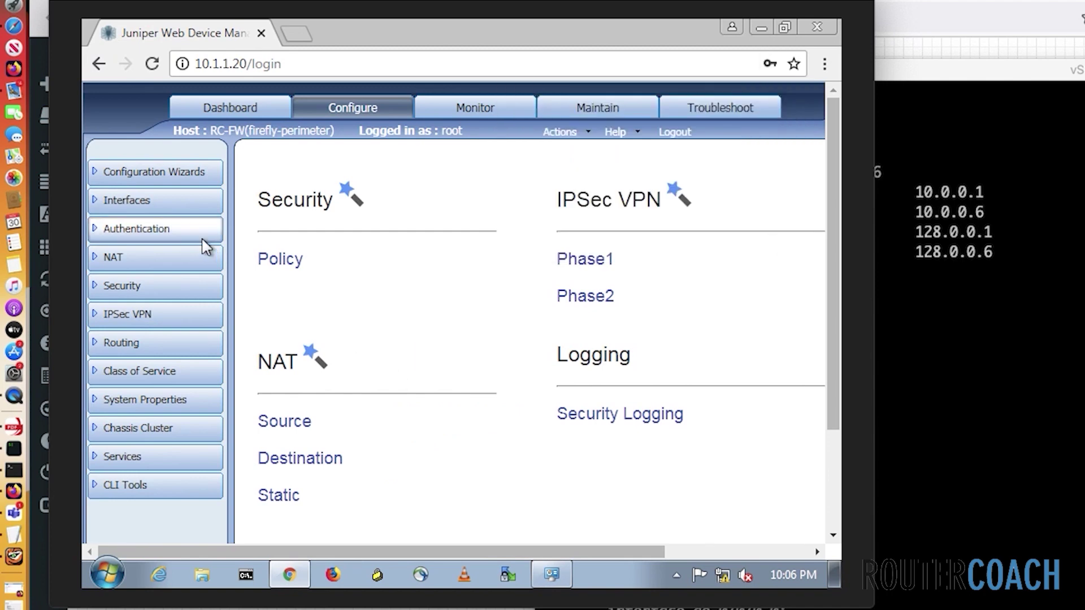
{"action": "left_click", "coordinate": [160, 212]}
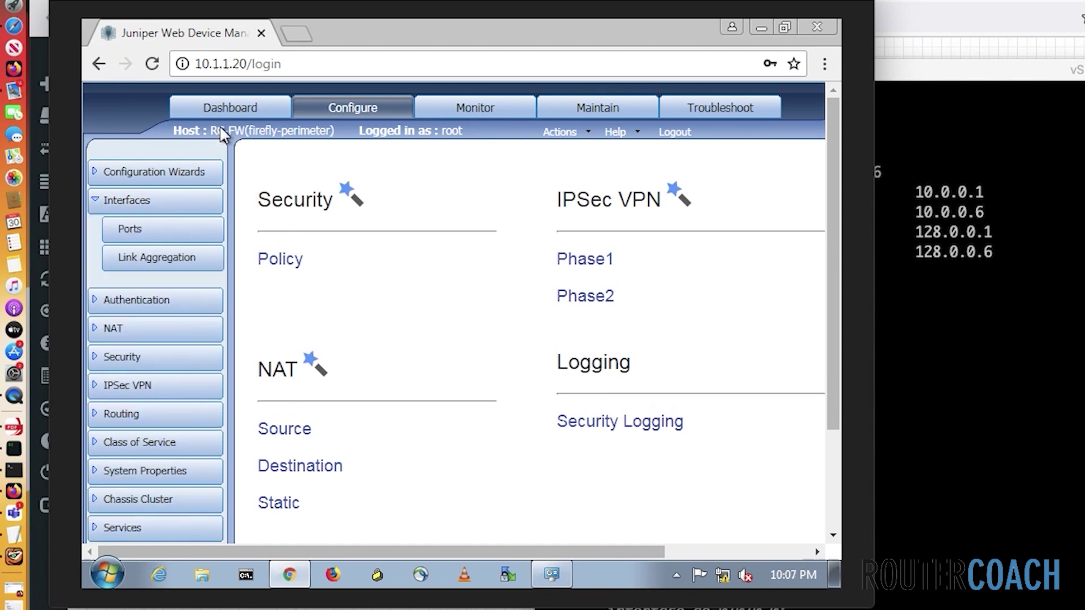
{"action": "left_click", "coordinate": [215, 107]}
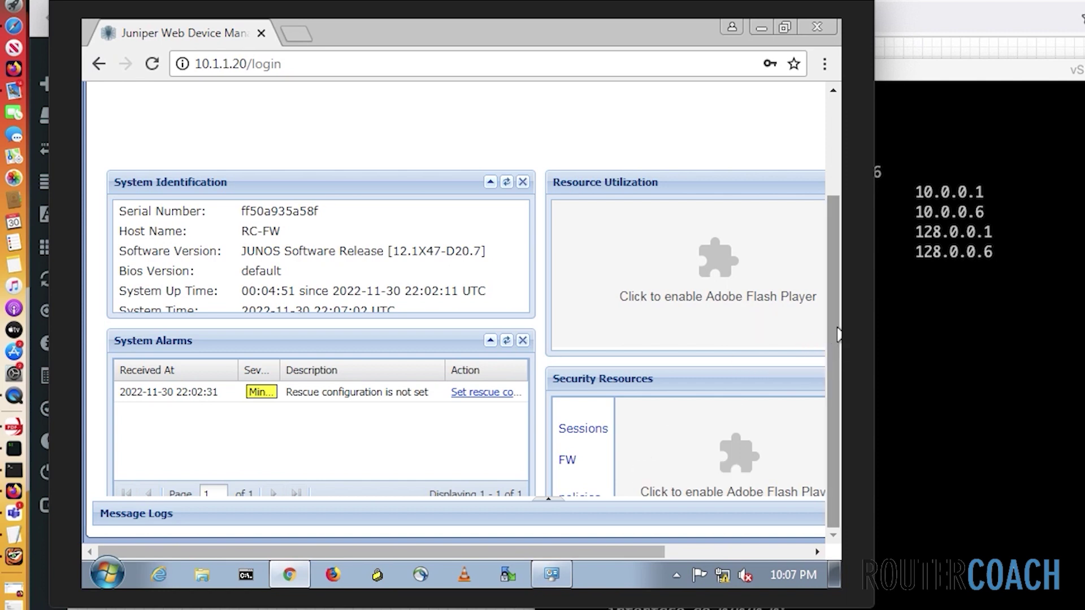
{"action": "left_click_drag", "start_coordinate": [829, 328], "coordinate": [816, 187]}
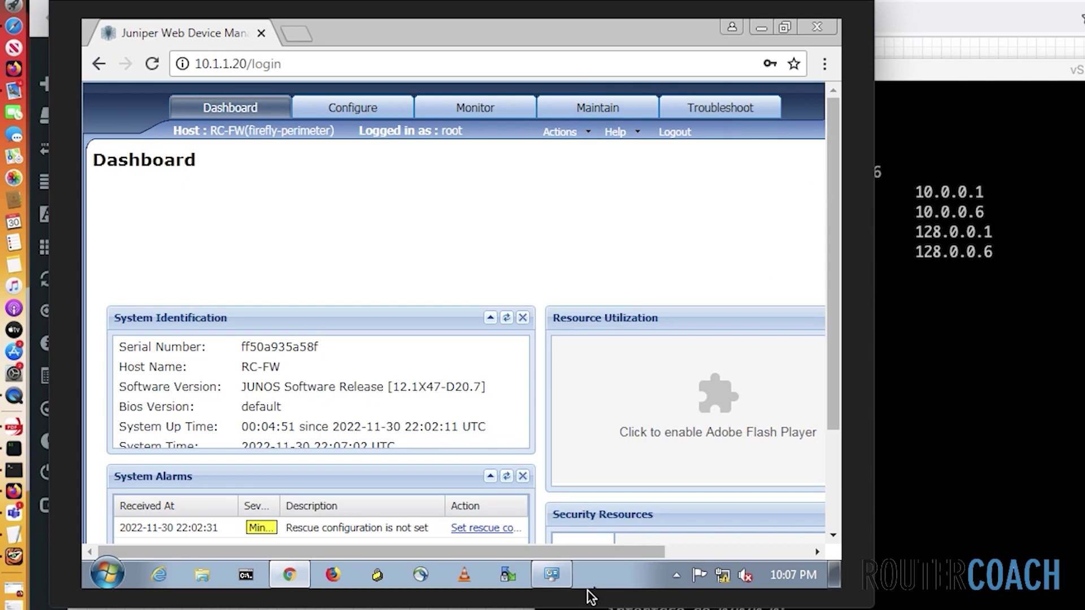
{"action": "scroll", "coordinate": [390, 370], "scroll_direction": "down", "scroll_amount": 2}
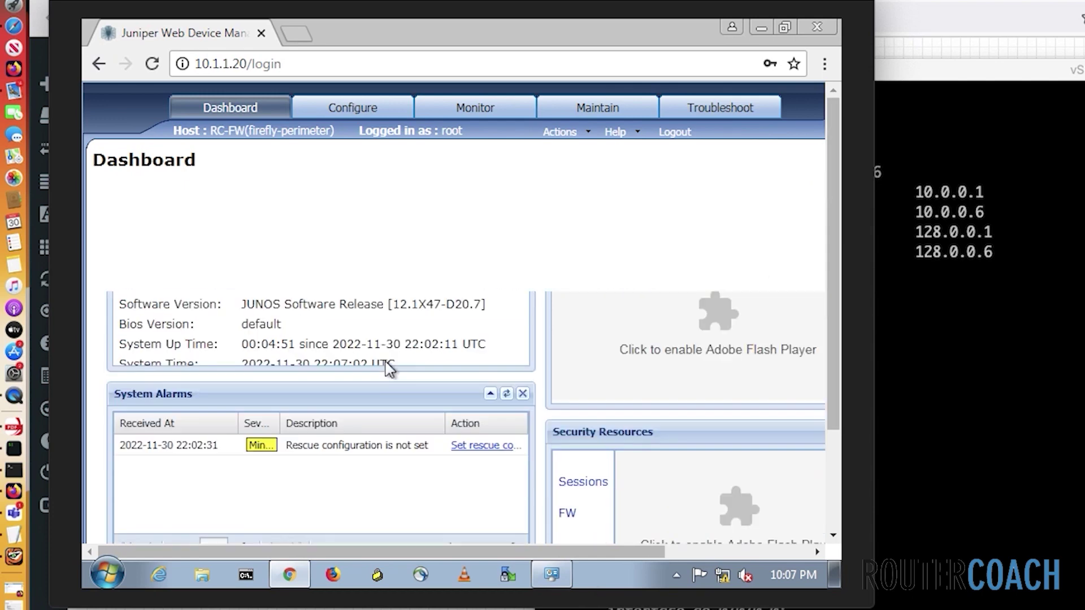
{"action": "scroll", "coordinate": [390, 370], "scroll_direction": "up", "scroll_amount": 2}
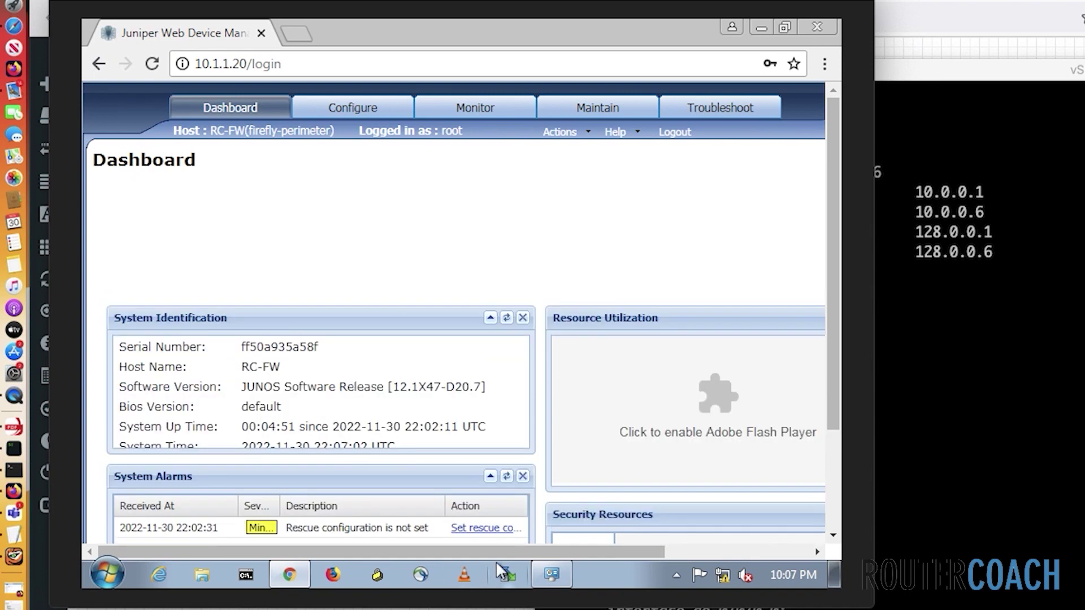
{"action": "left_click_drag", "start_coordinate": [507, 551], "coordinate": [435, 550]}
{"action": "left_click", "coordinate": [341, 110]}
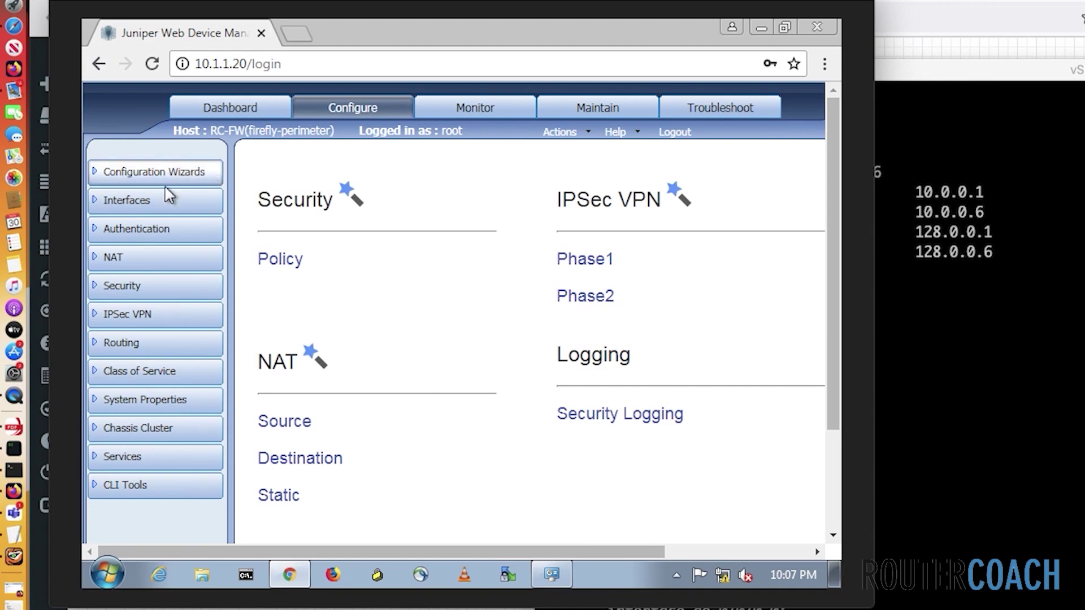
Open the Interfaces Ports list, expand ge-0/0/0, select ge-0/0/1 and open the Add menu
{"action": "left_click", "coordinate": [158, 201]}
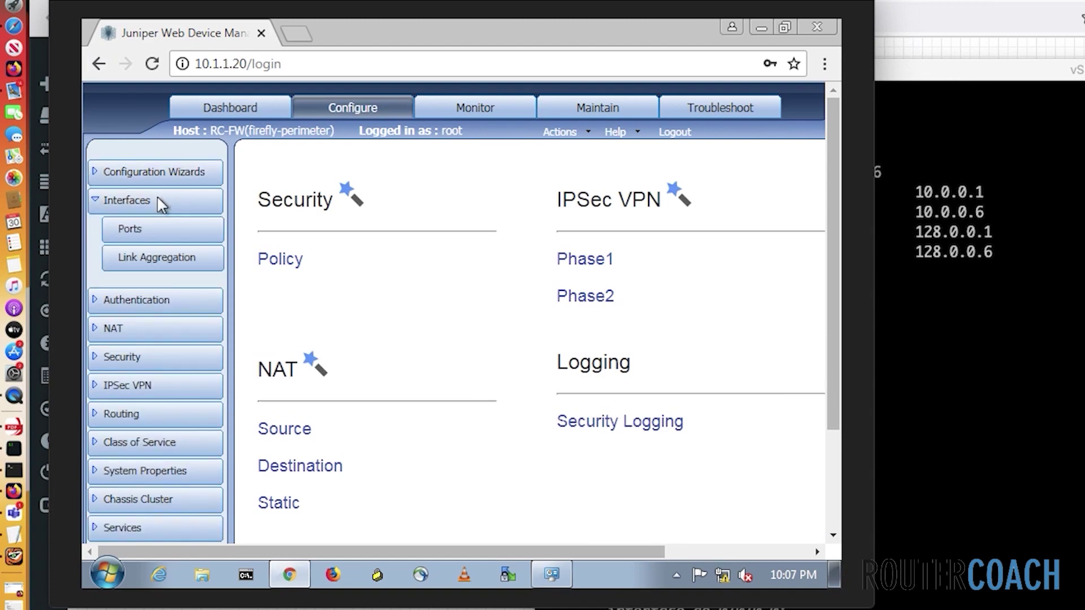
{"action": "left_click", "coordinate": [145, 237]}
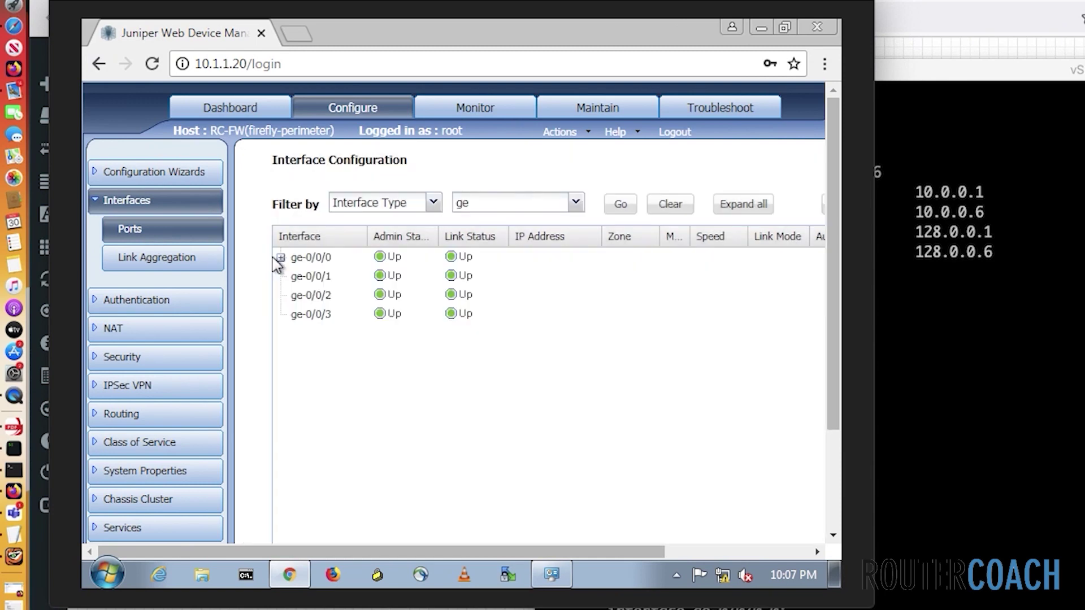
{"action": "left_click", "coordinate": [281, 258]}
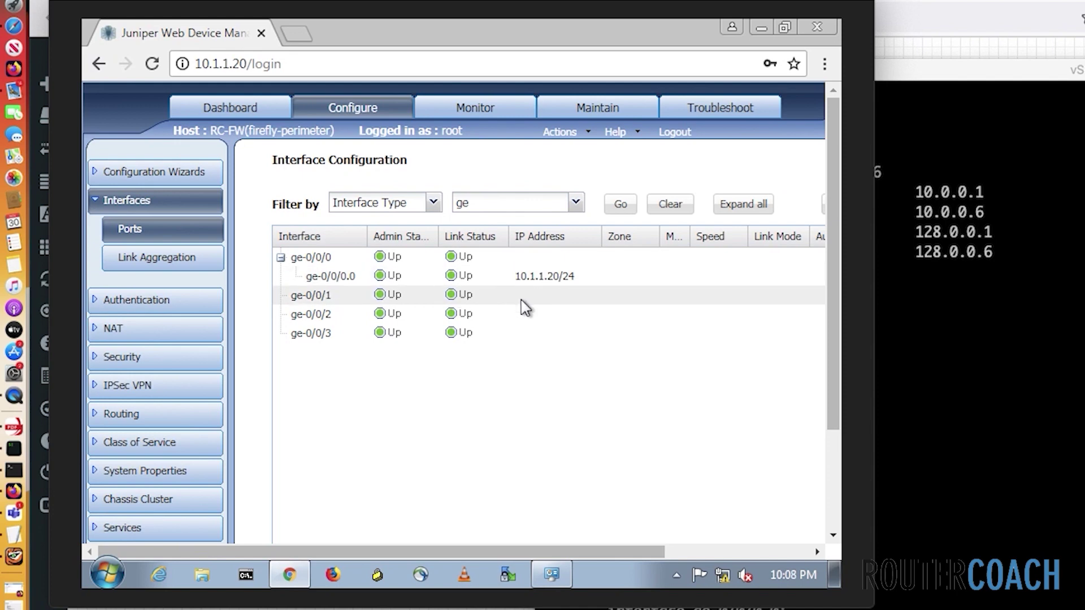
{"action": "left_click", "coordinate": [324, 296]}
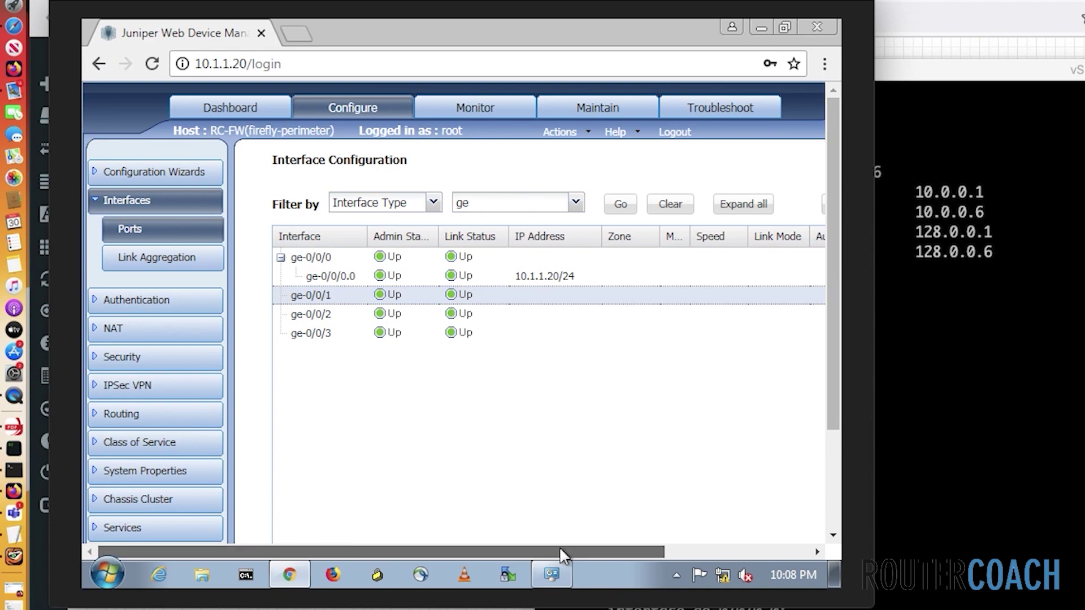
{"action": "left_click_drag", "start_coordinate": [560, 547], "coordinate": [703, 570]}
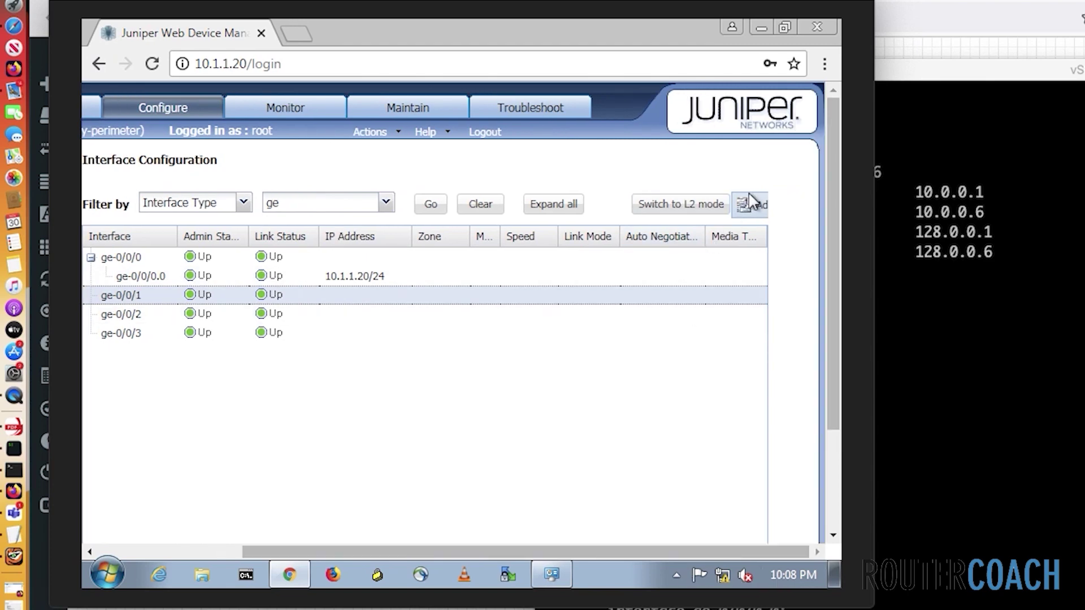
{"action": "left_click", "coordinate": [755, 212]}
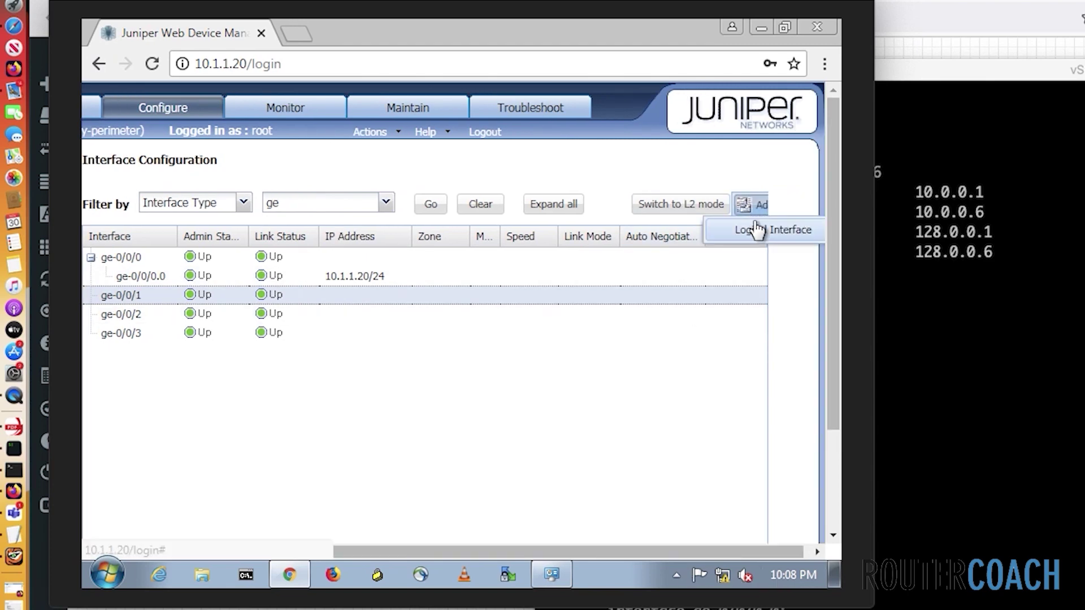
Add a logical interface with unit 0, description testinterface, and IPv4 addressing enabled
{"action": "left_click", "coordinate": [753, 231]}
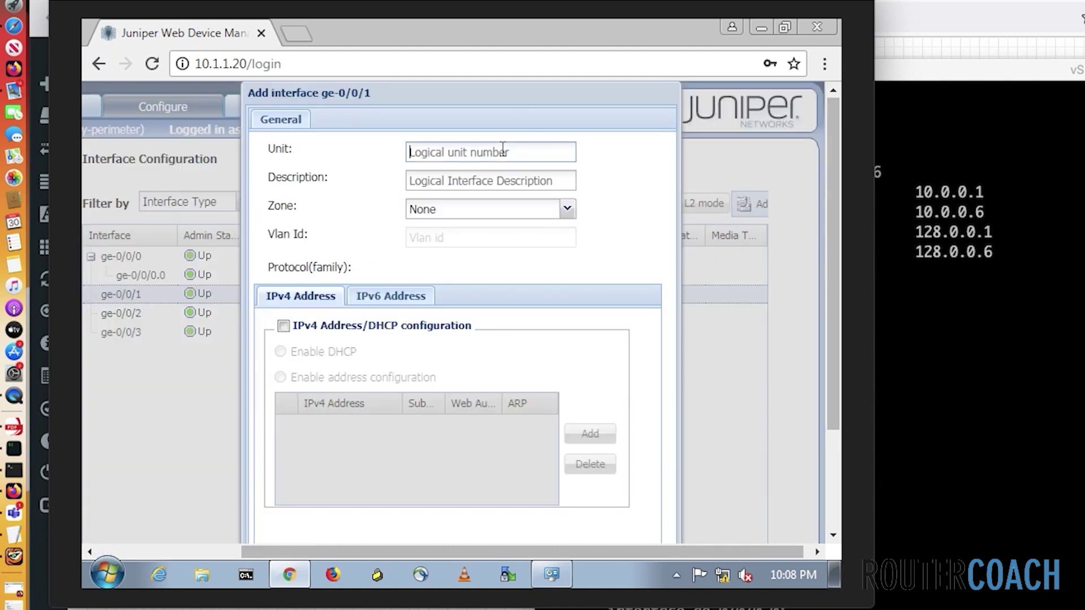
{"action": "type", "text": "0"}
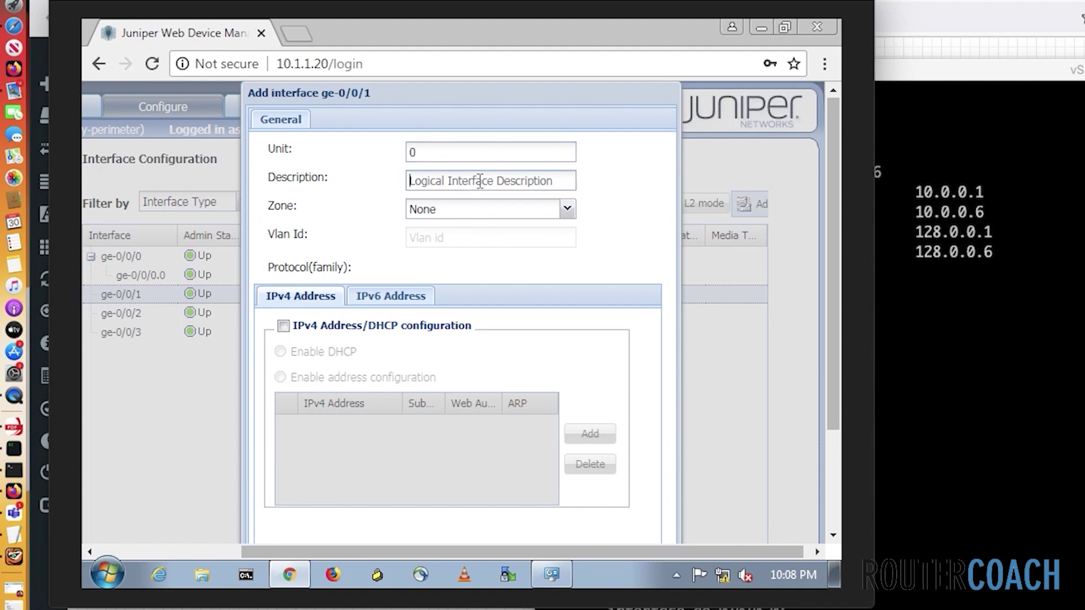
{"action": "type", "text": "test"}
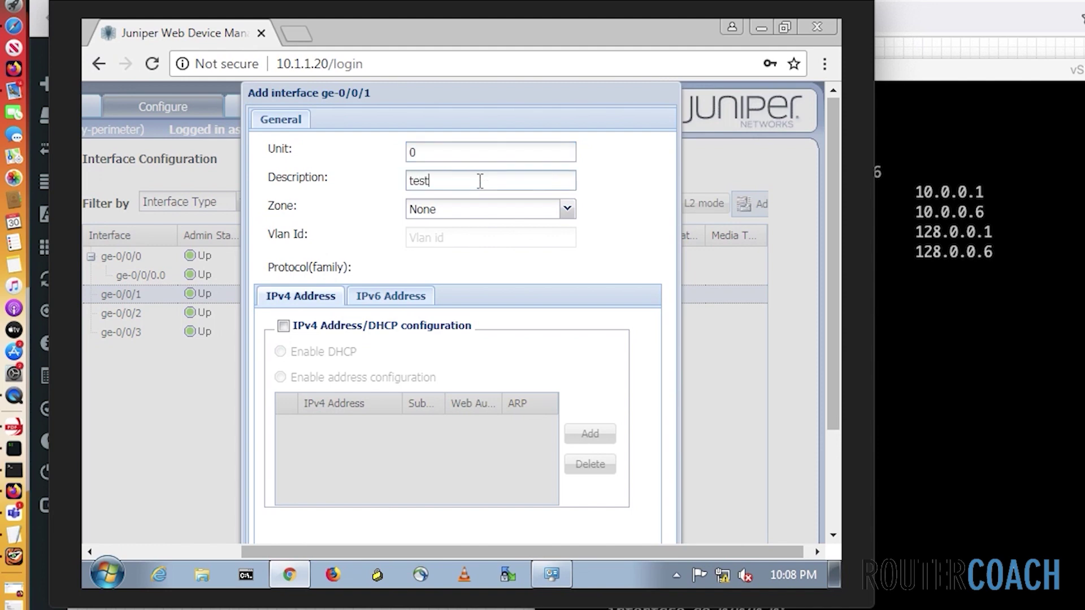
{"action": "type", "text": "interface"}
{"action": "left_click", "coordinate": [283, 326]}
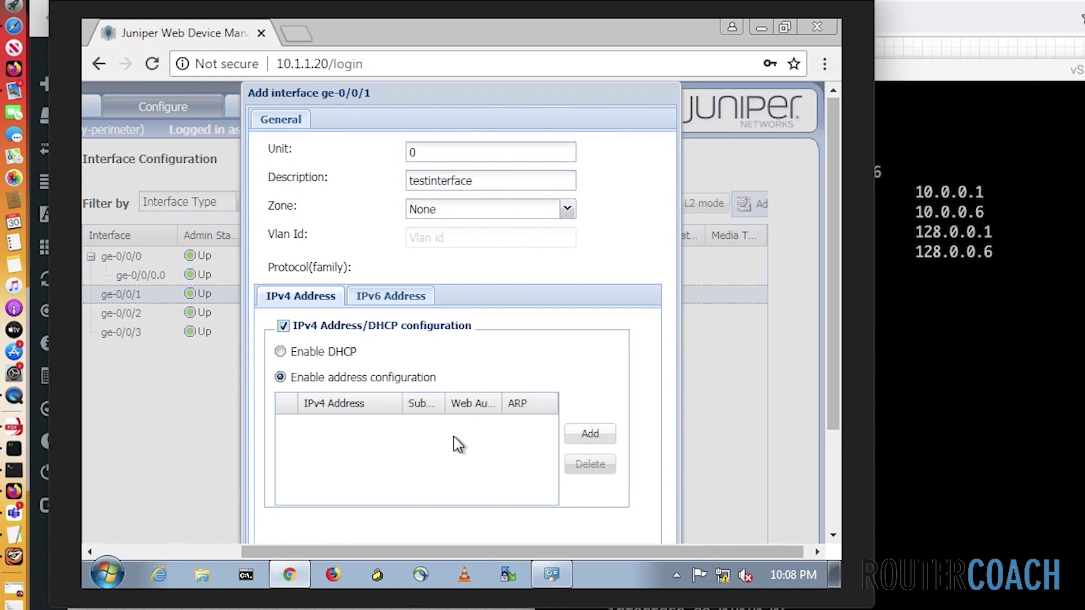
Add IPv4 address 7.8.9.10 with a /28 subnet prefix
{"action": "left_click", "coordinate": [590, 436]}
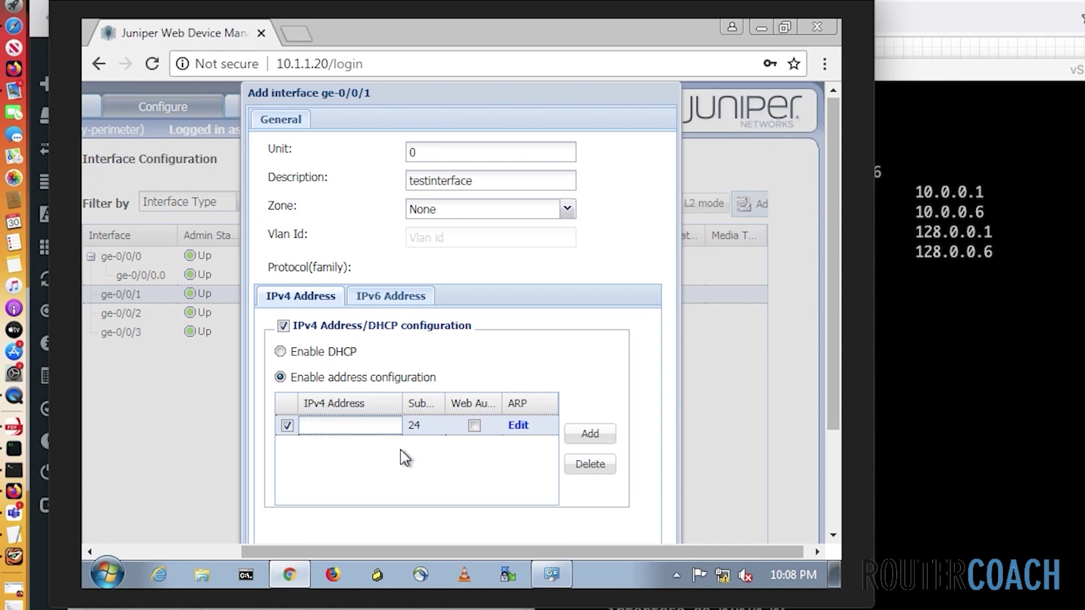
{"action": "type", "text": "7."}
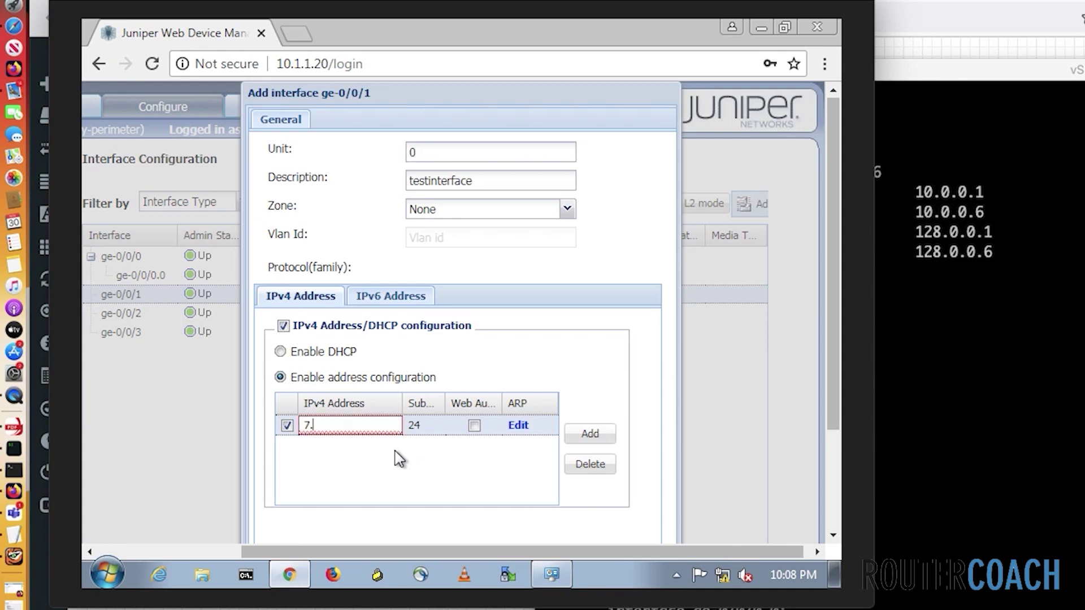
{"action": "type", "text": "8.9.10"}
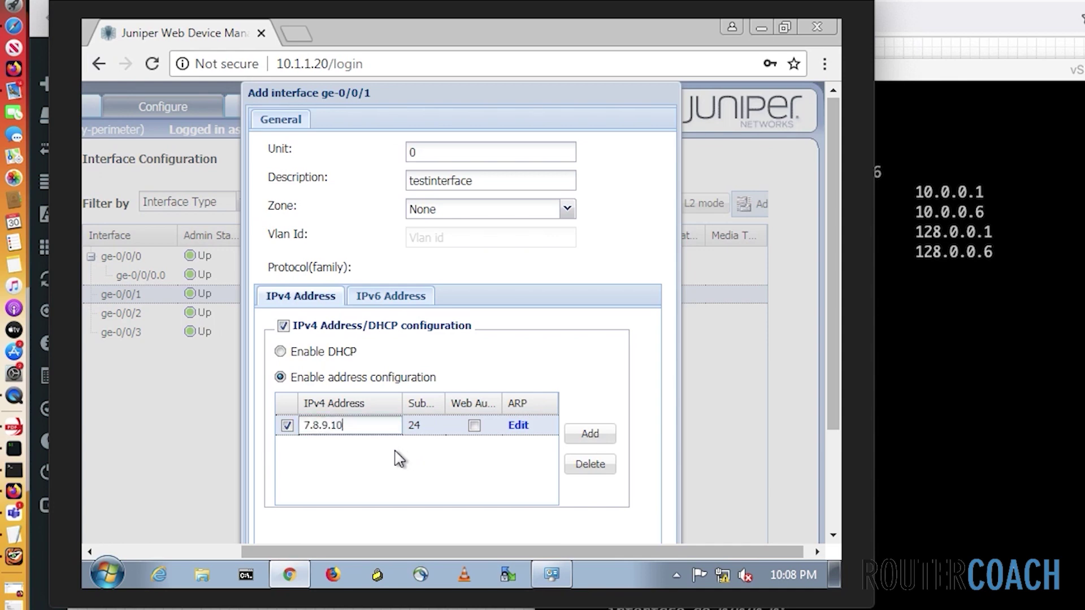
{"action": "left_click", "coordinate": [434, 432]}
{"action": "left_click", "coordinate": [435, 430]}
{"action": "left_click", "coordinate": [436, 430]}
{"action": "double_click", "coordinate": [425, 431]}
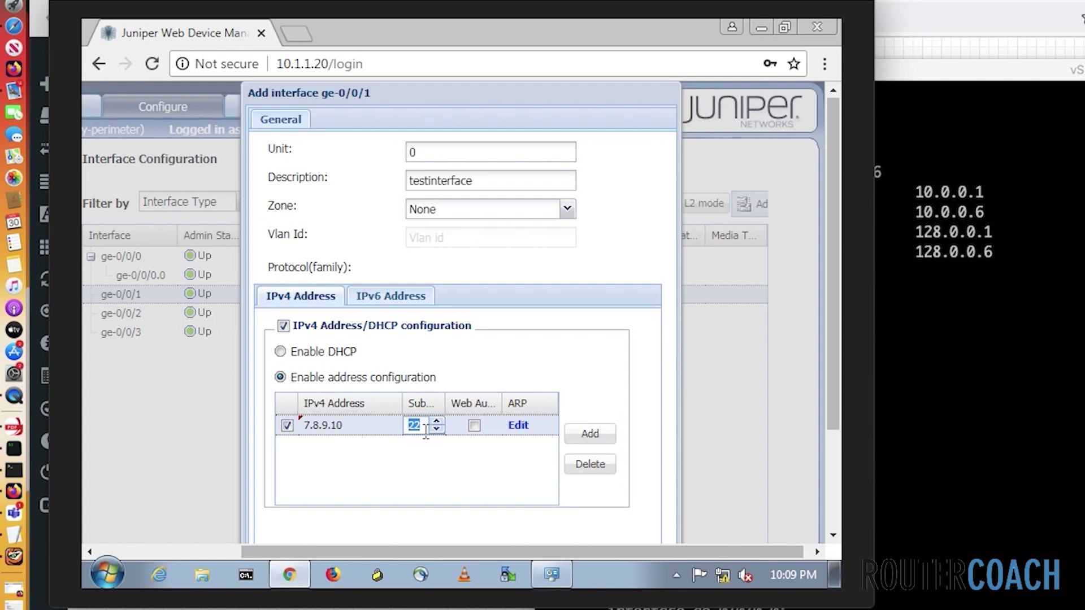
{"action": "type", "text": "28"}
{"action": "scroll", "coordinate": [596, 474], "scroll_direction": "down", "scroll_amount": 2}
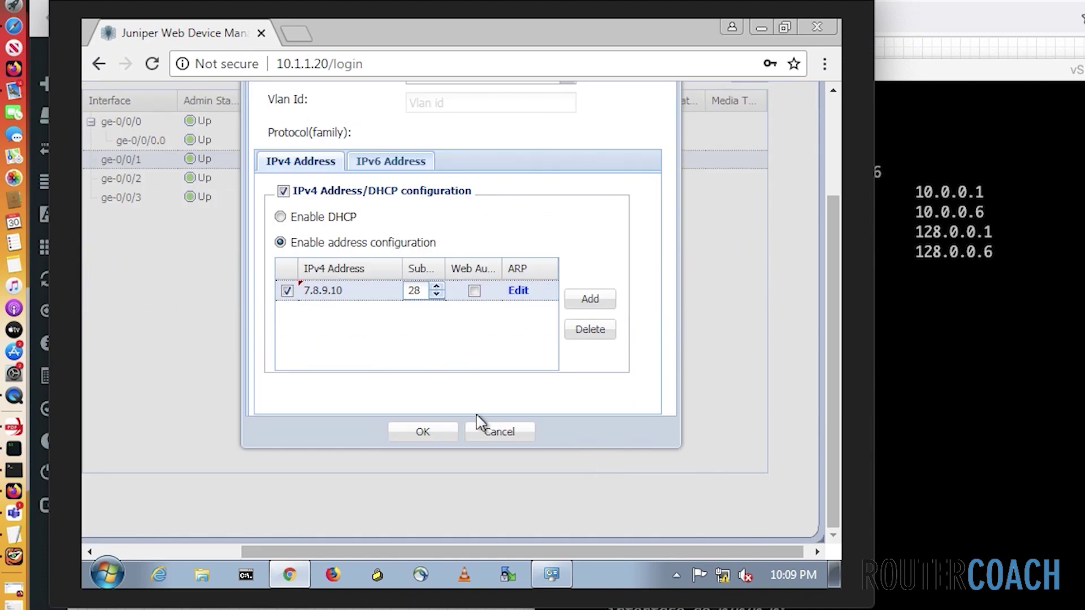
Save the new ge-0/0/1 unit and review the pending changes with Compare
{"action": "left_click", "coordinate": [416, 432]}
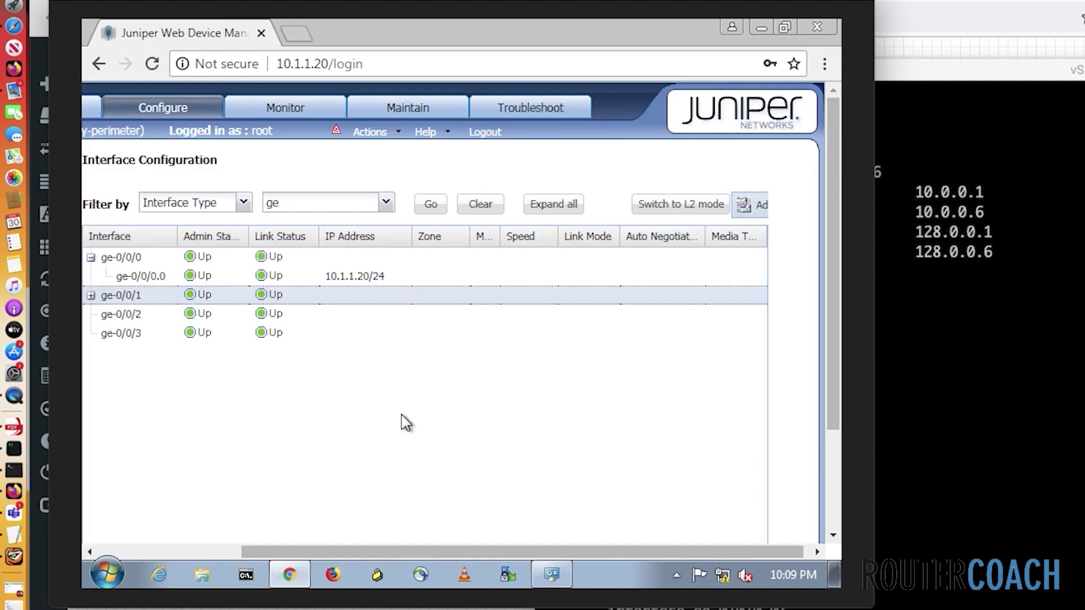
{"action": "left_click", "coordinate": [370, 131]}
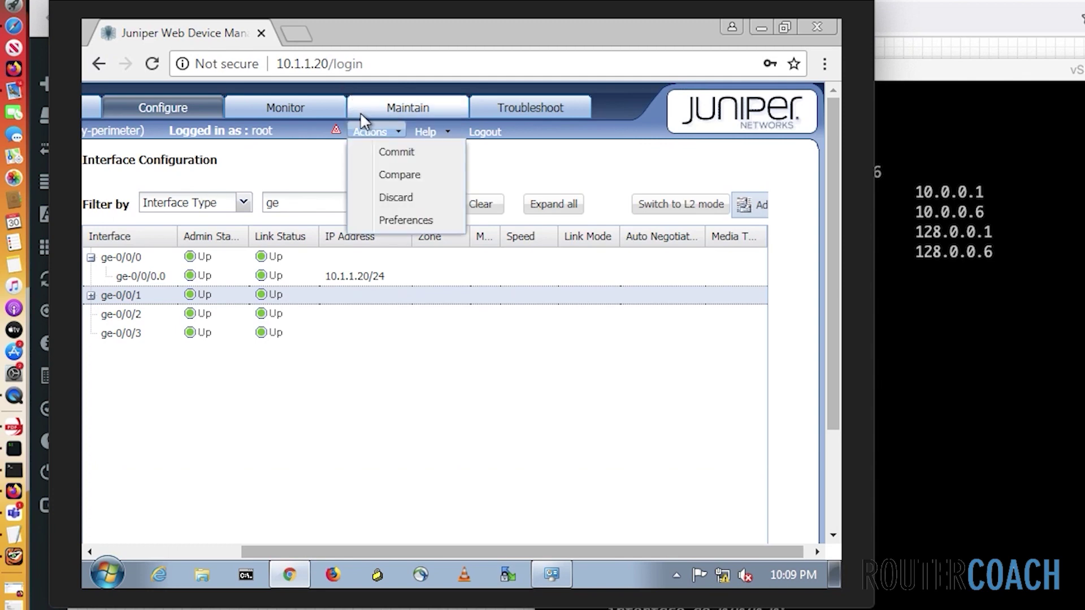
{"action": "left_click", "coordinate": [376, 176]}
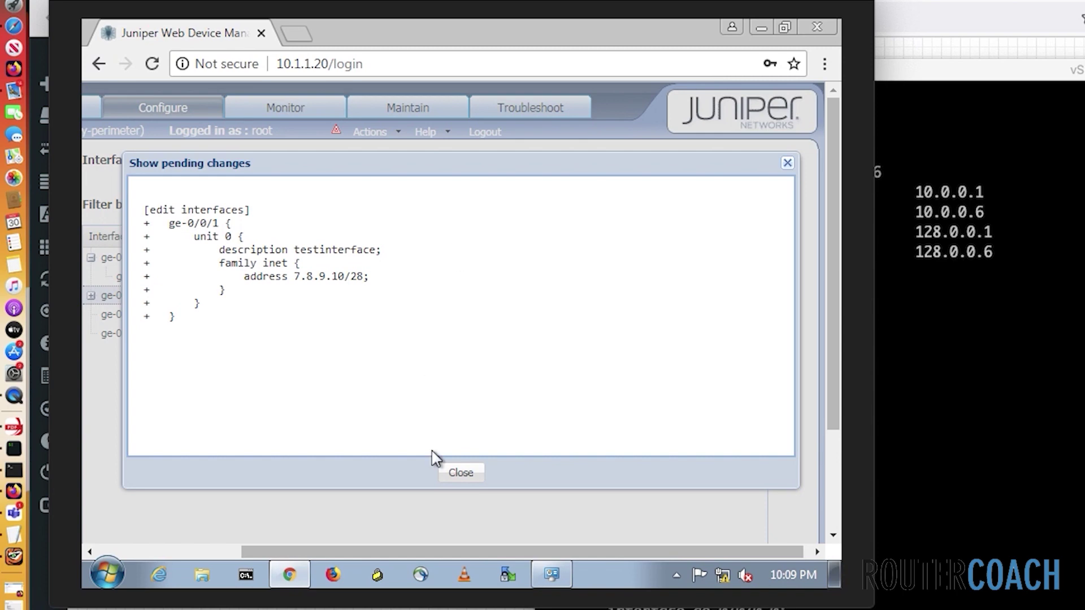
{"action": "left_click", "coordinate": [460, 474]}
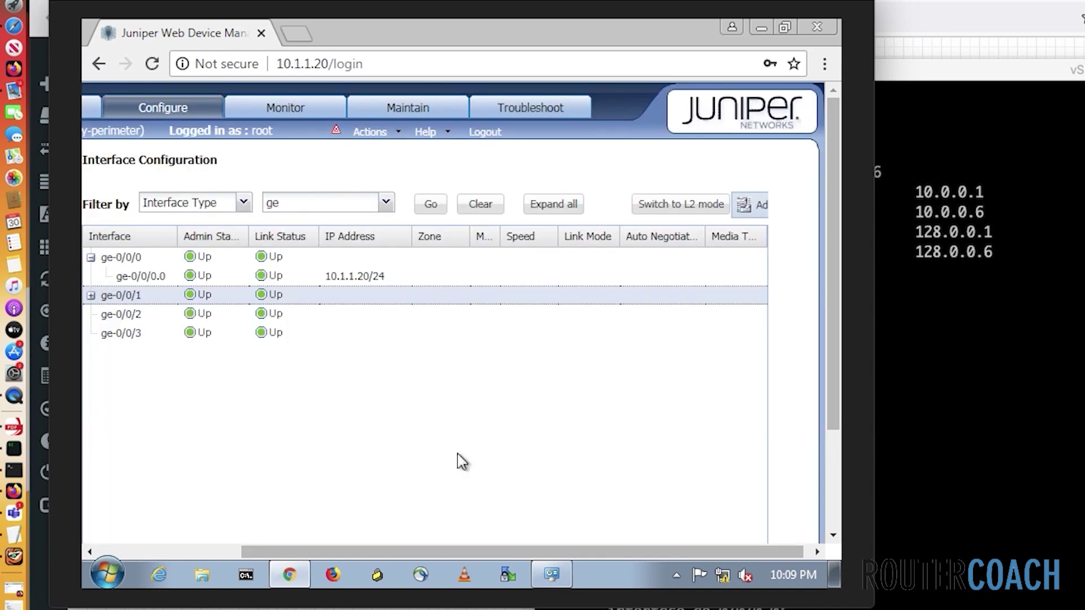
Commit the configuration changes to the device
{"action": "left_click", "coordinate": [392, 136]}
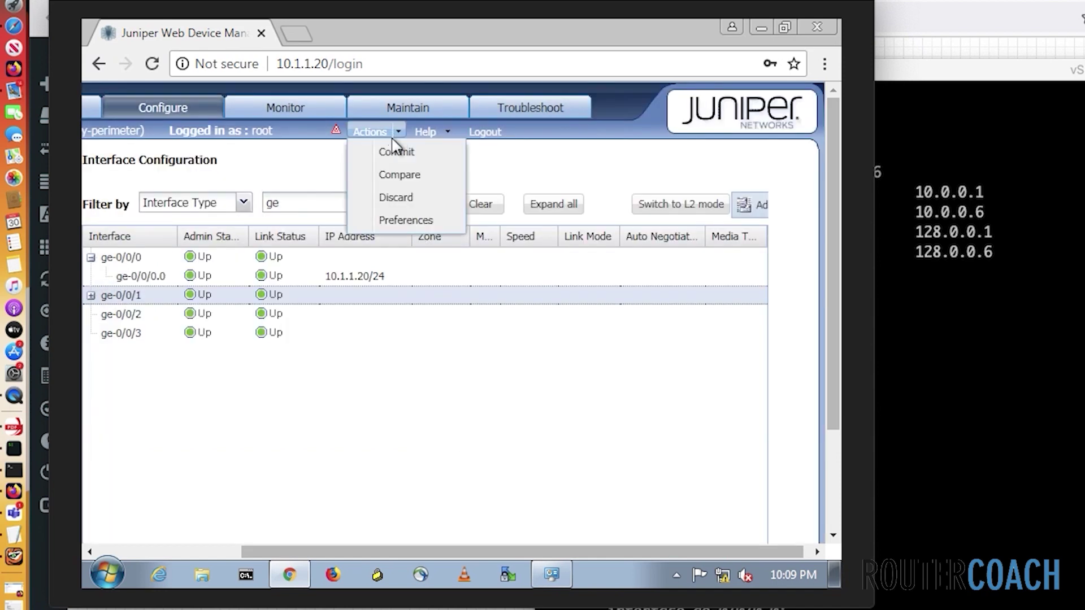
{"action": "left_click", "coordinate": [397, 155]}
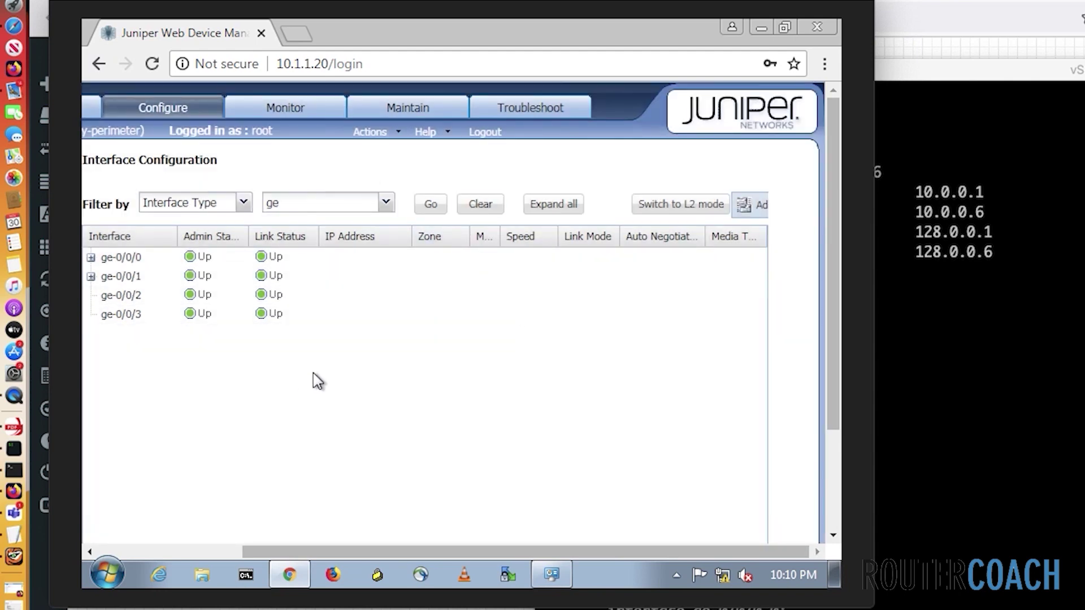
{"action": "left_click", "coordinate": [541, 107]}
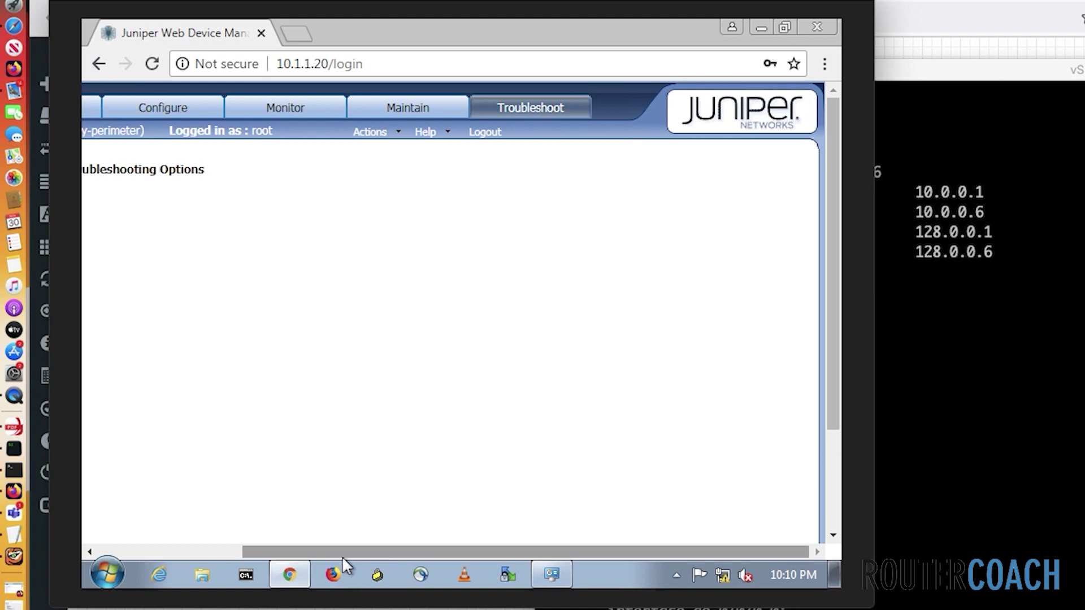
Run a Ping Host test to remote host 10.1.1.1, getting 10 of 10 replies
{"action": "left_click_drag", "start_coordinate": [338, 549], "coordinate": [162, 561]}
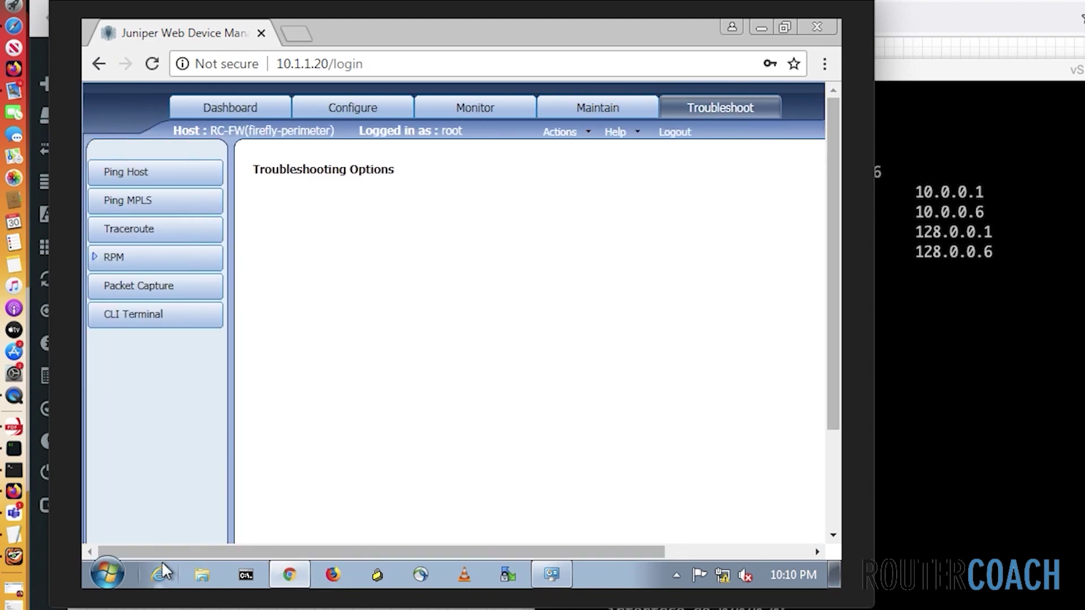
{"action": "left_click", "coordinate": [172, 166]}
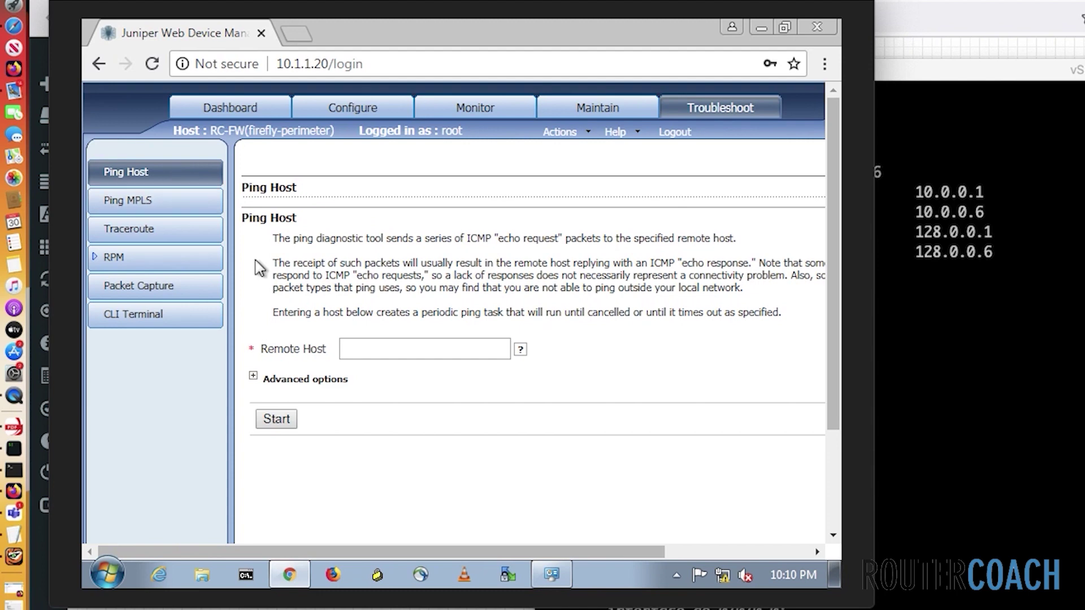
{"action": "left_click", "coordinate": [350, 348]}
{"action": "type", "text": "10.1.1.1"}
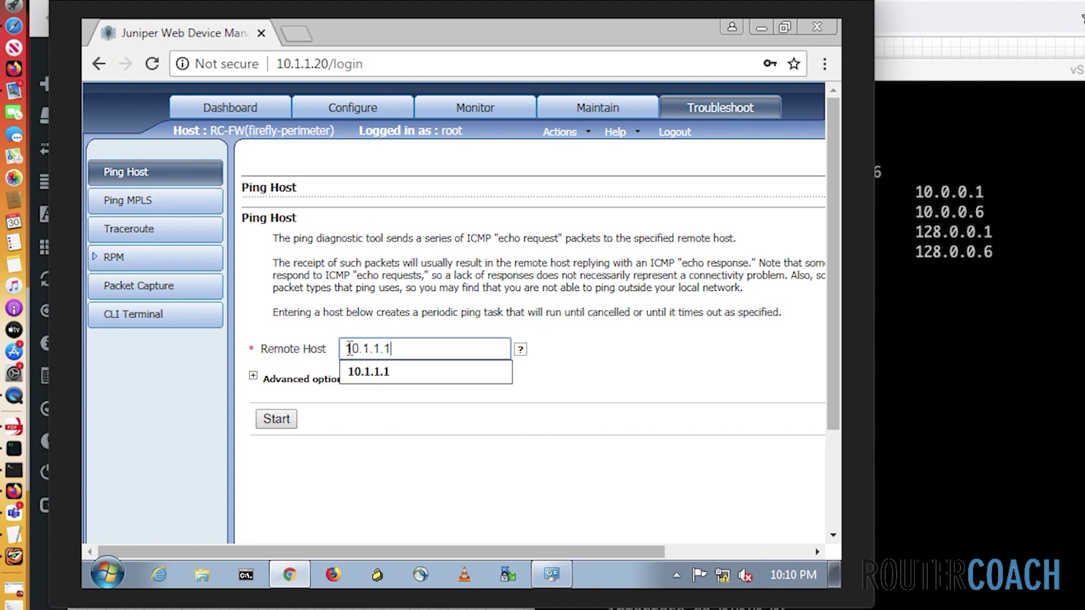
{"action": "left_click", "coordinate": [249, 381]}
{"action": "left_click", "coordinate": [251, 377]}
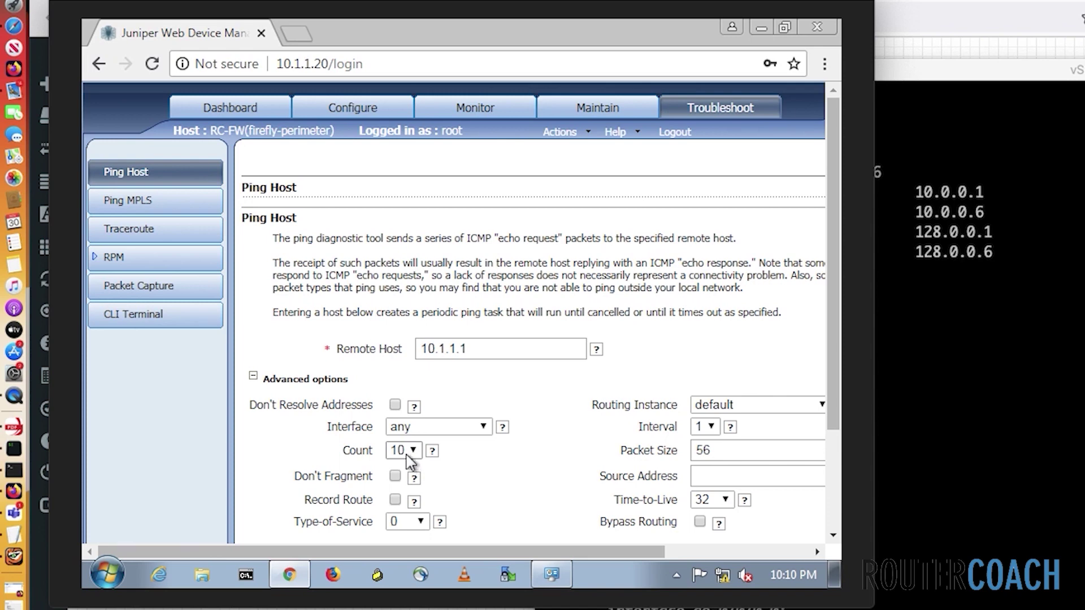
{"action": "scroll", "coordinate": [377, 438], "scroll_direction": "down", "scroll_amount": 2}
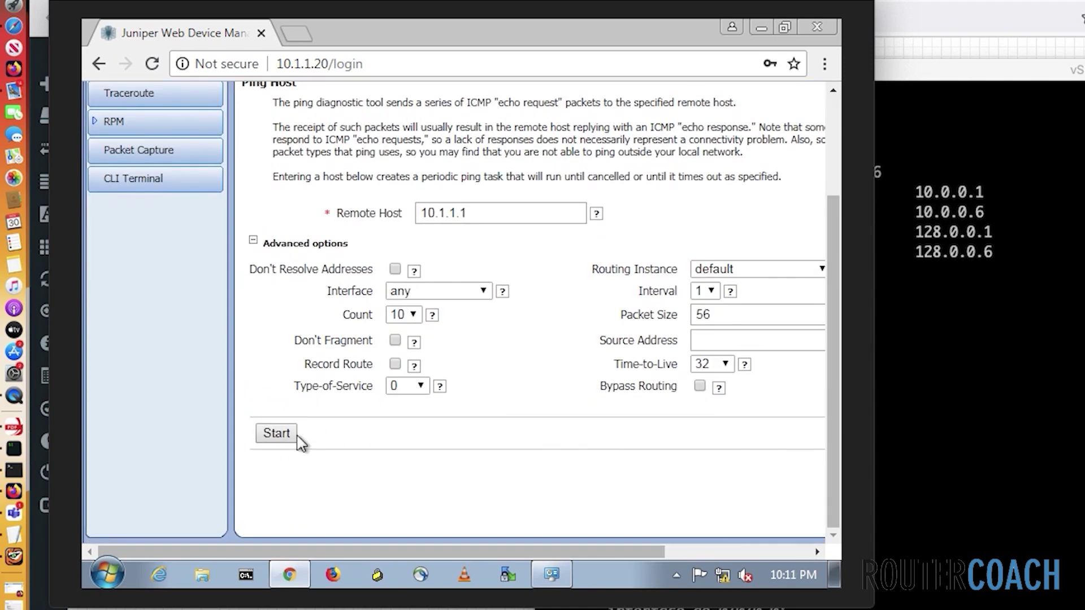
{"action": "left_click", "coordinate": [281, 437]}
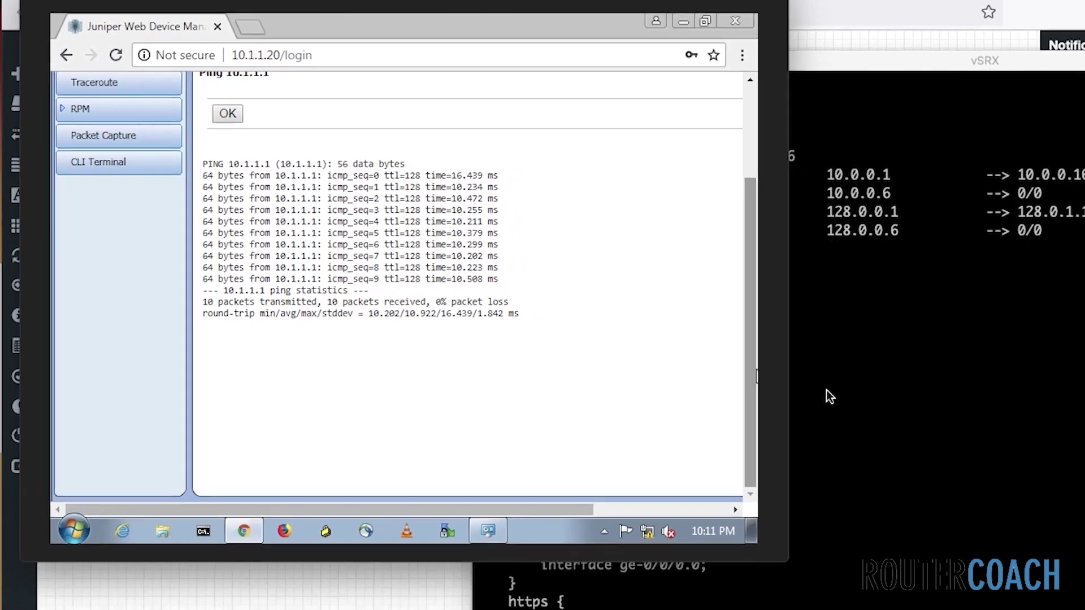
{"action": "left_click", "coordinate": [791, 377]}
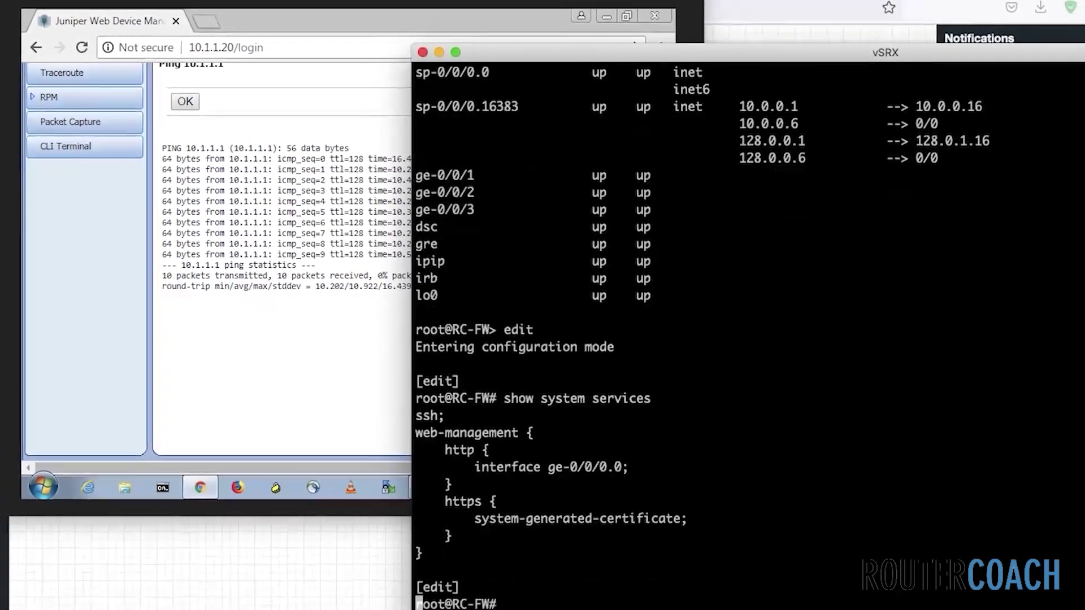
Run 'run ping 10.1.1.1' from configuration mode and see replies
{"action": "key", "text": "Return"}
{"action": "type", "text": "r"}
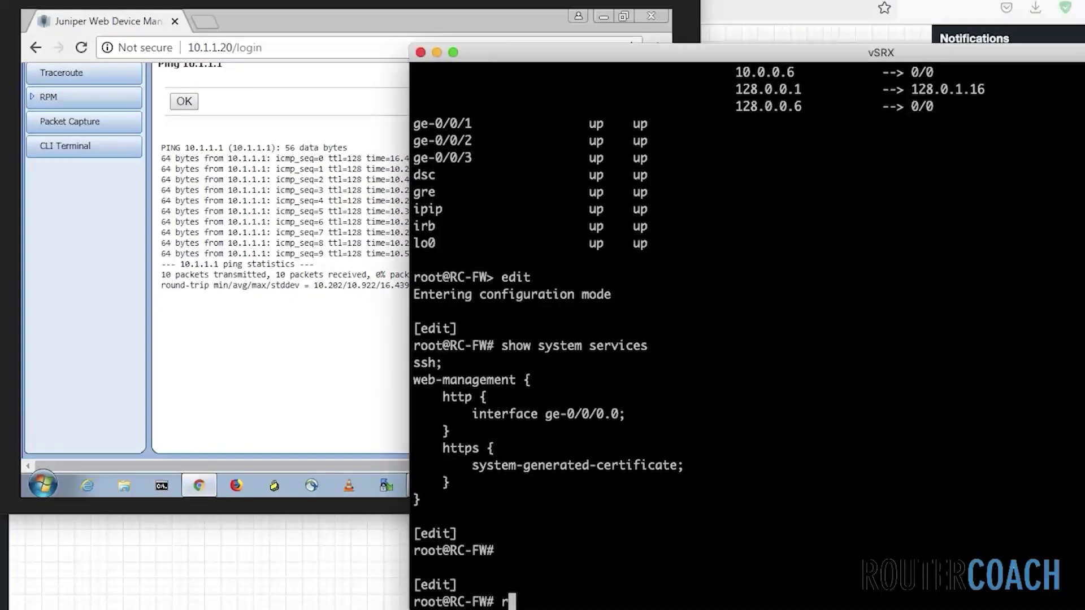
{"action": "type", "text": "un ping 10.1.1.1"}
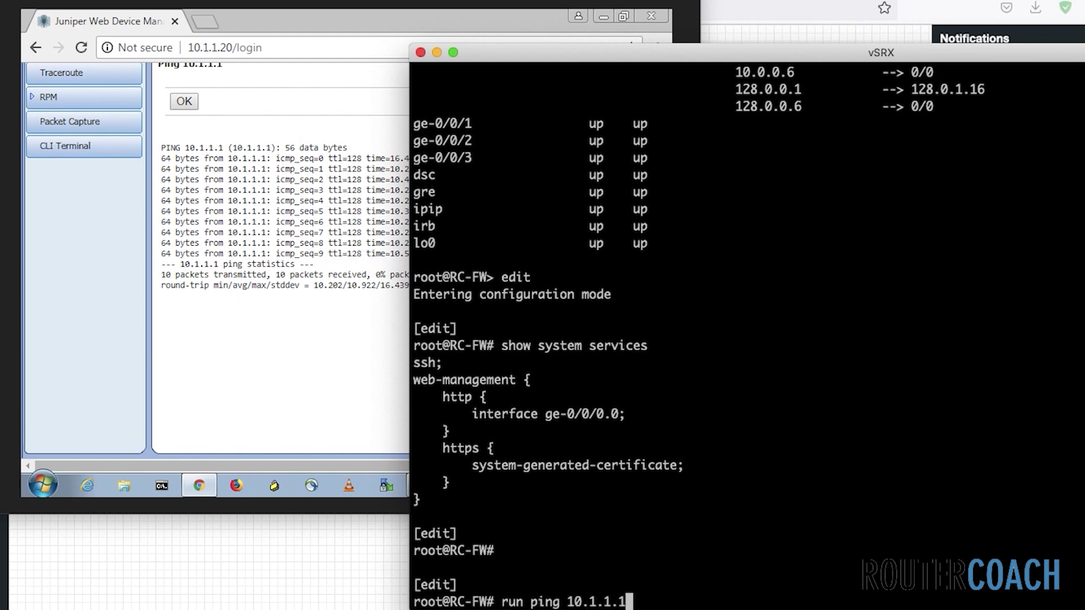
{"action": "key", "text": "Return"}
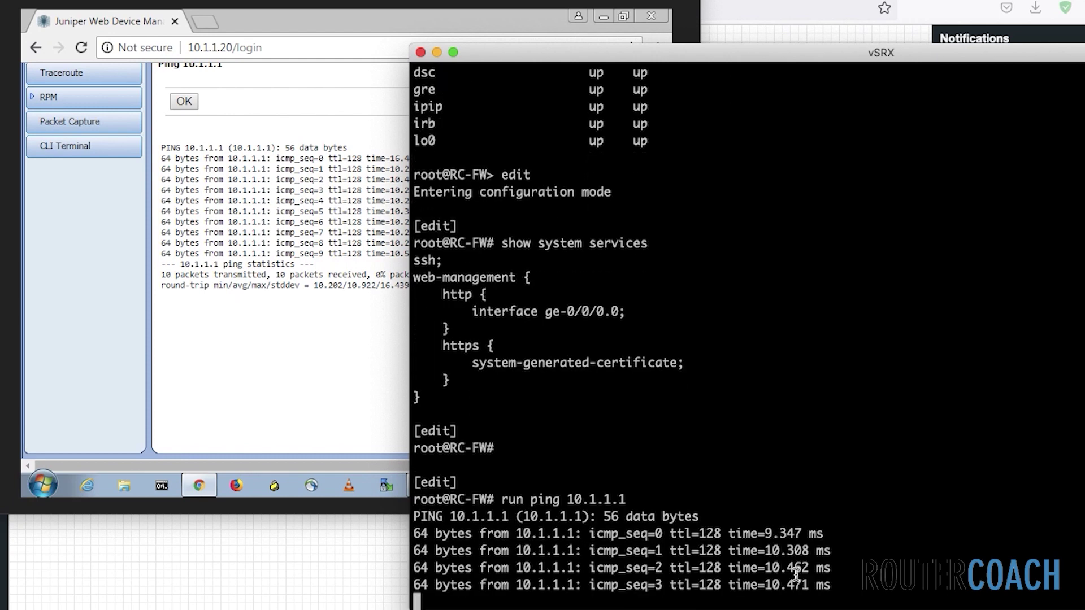